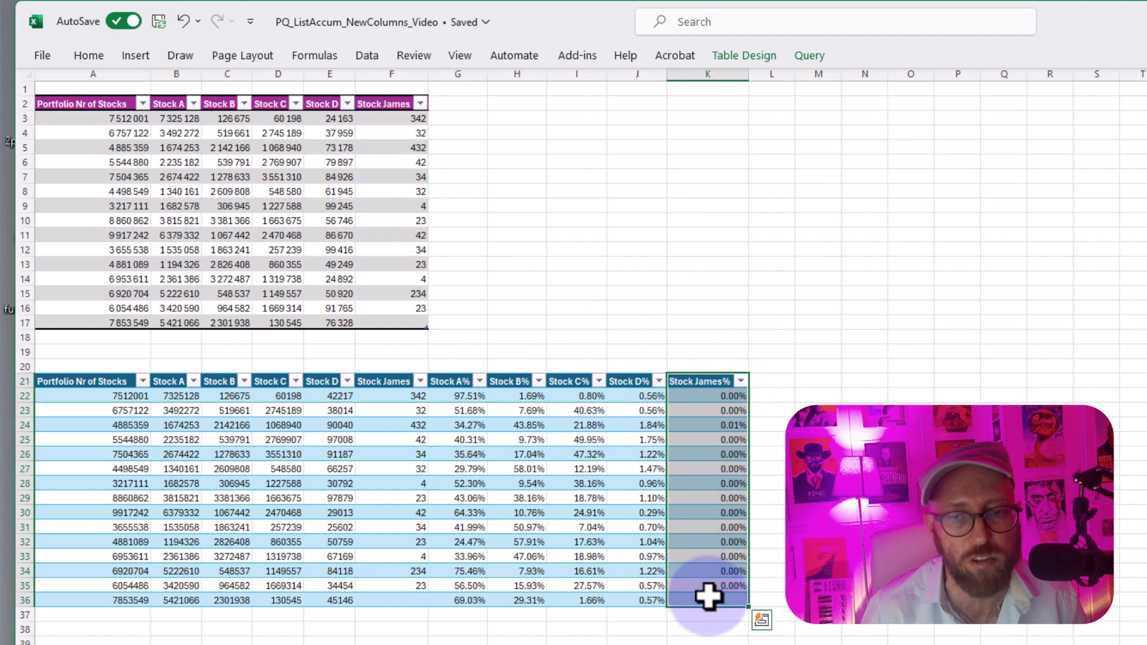
# Step: Examine the Stock James% column in the finished output table below the source data
pyautogui.click(721, 453)
pyautogui.moveTo(709, 432); pyautogui.dragTo(705, 599)
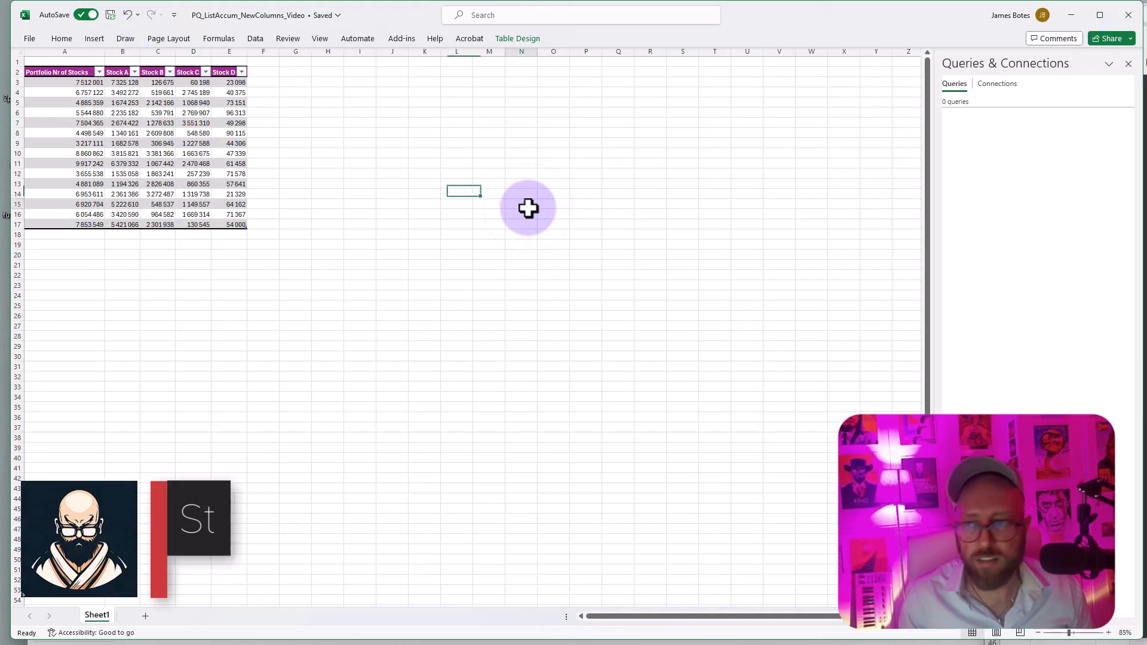
# Step: Load the worksheet's portfolio stock table into the Power Query Editor
pyautogui.click(527, 207)
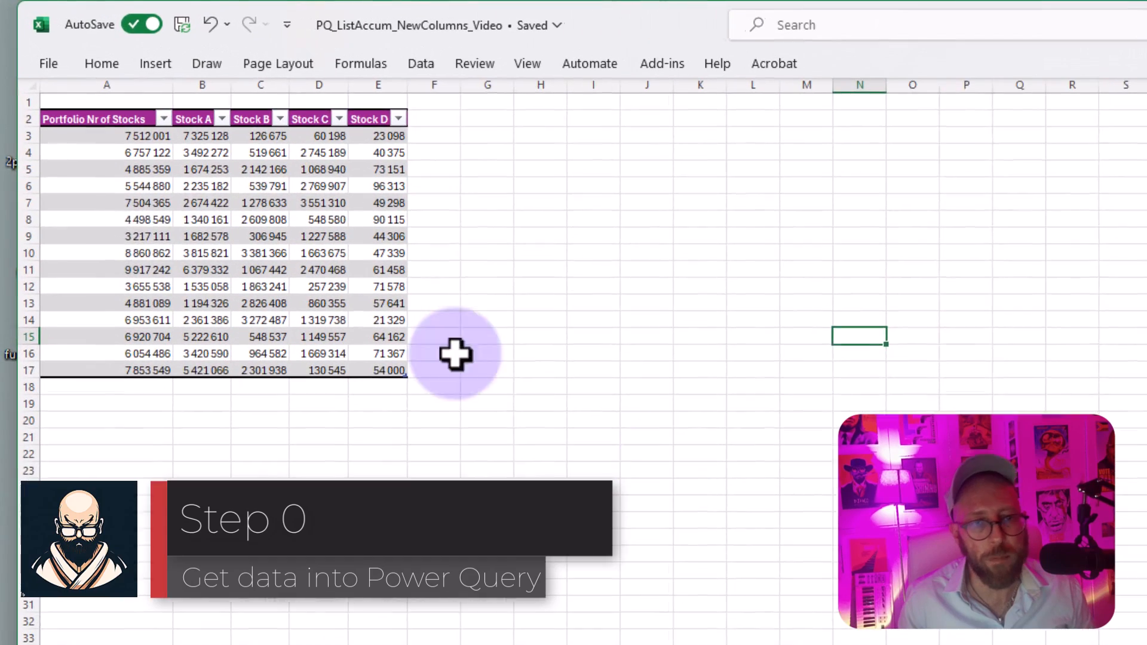
pyautogui.click(122, 172)
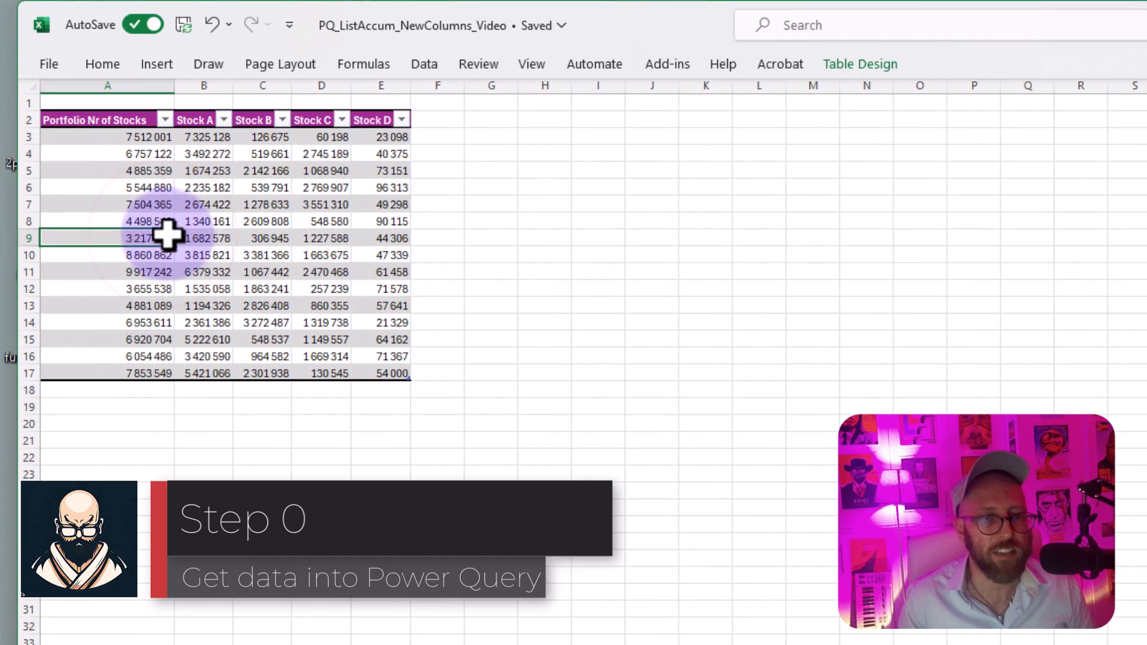
pyautogui.click(421, 64)
pyautogui.click(167, 145)
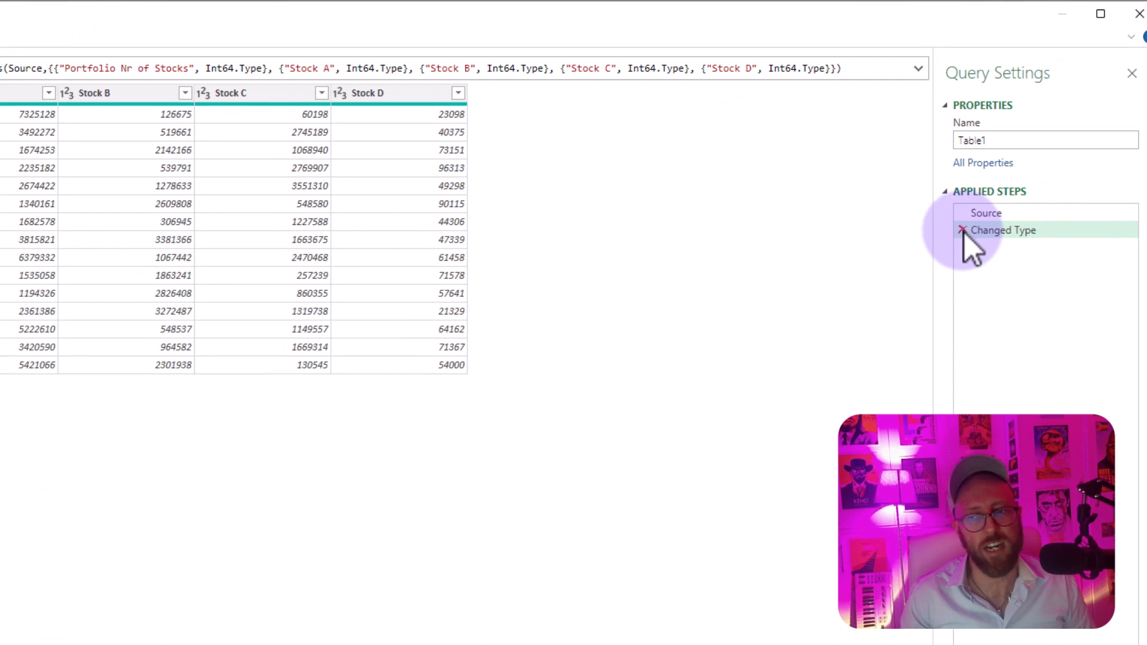
# Step: Delete the automatic Changed Type step from the Table1 query
pyautogui.click(90, 93)
pyautogui.click(270, 93)
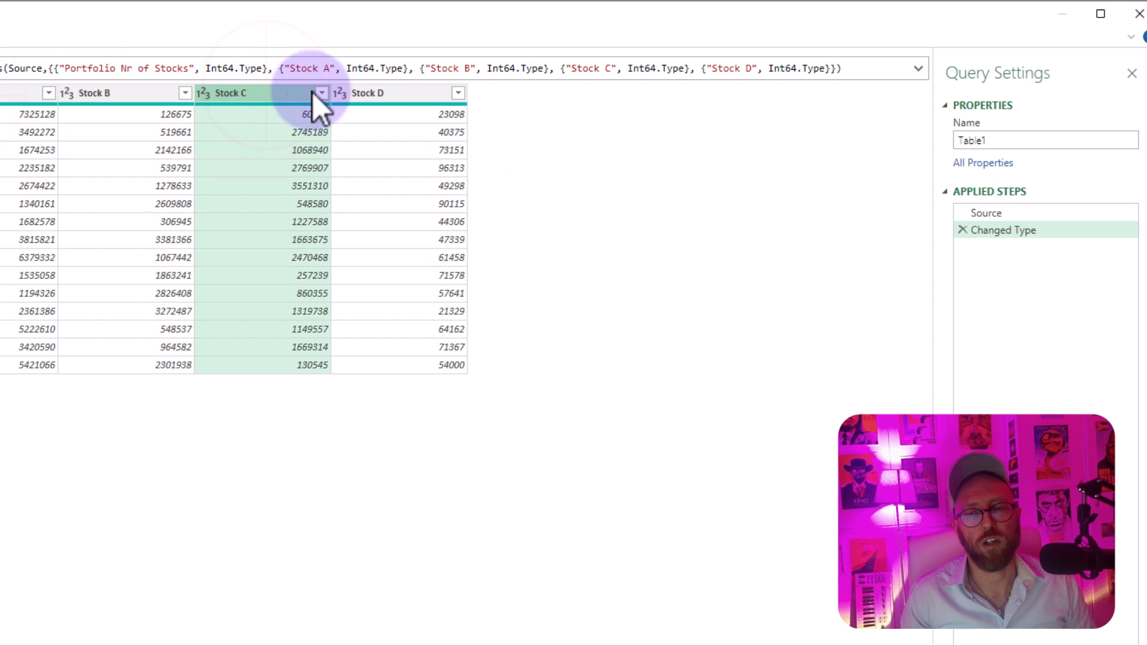
pyautogui.click(381, 93)
pyautogui.click(962, 230)
# Step: Rename the Table1 query as PortfolioDataSet
pyautogui.doubleClick(1006, 142)
pyautogui.write('Por')
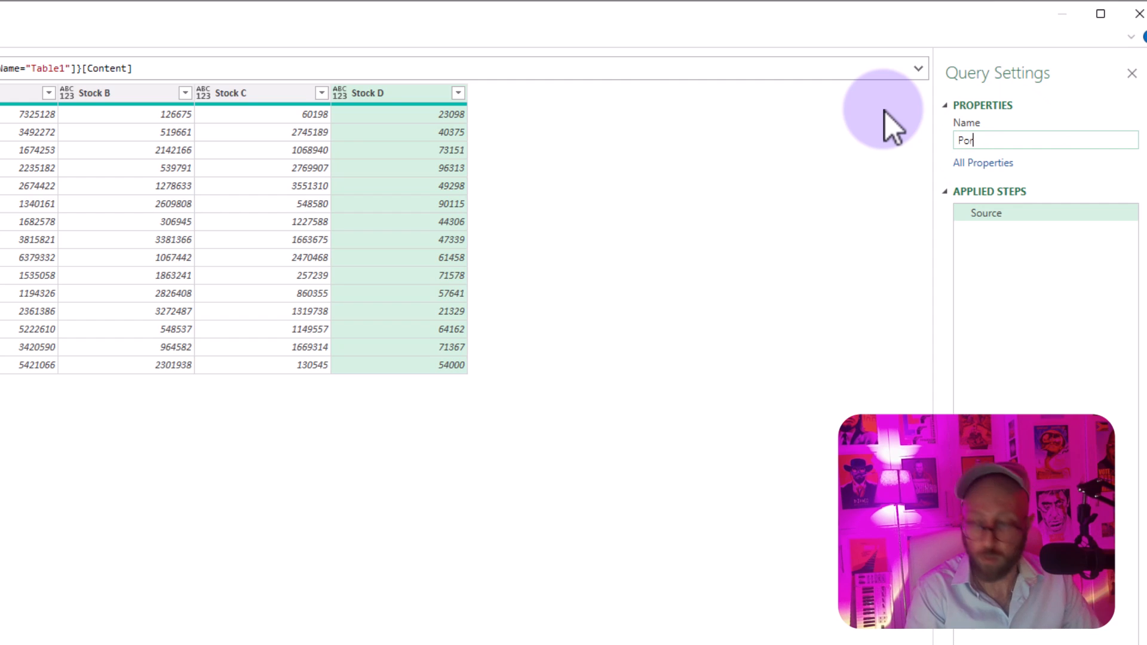
pyautogui.write('tfolioDataSet')
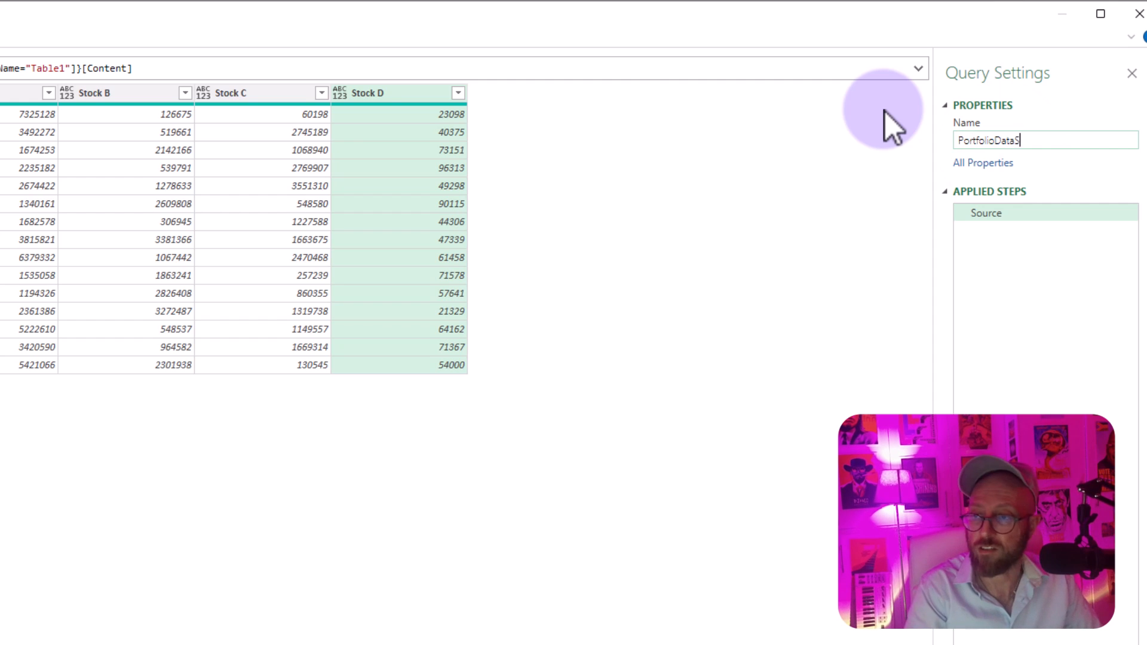
pyautogui.click(619, 200)
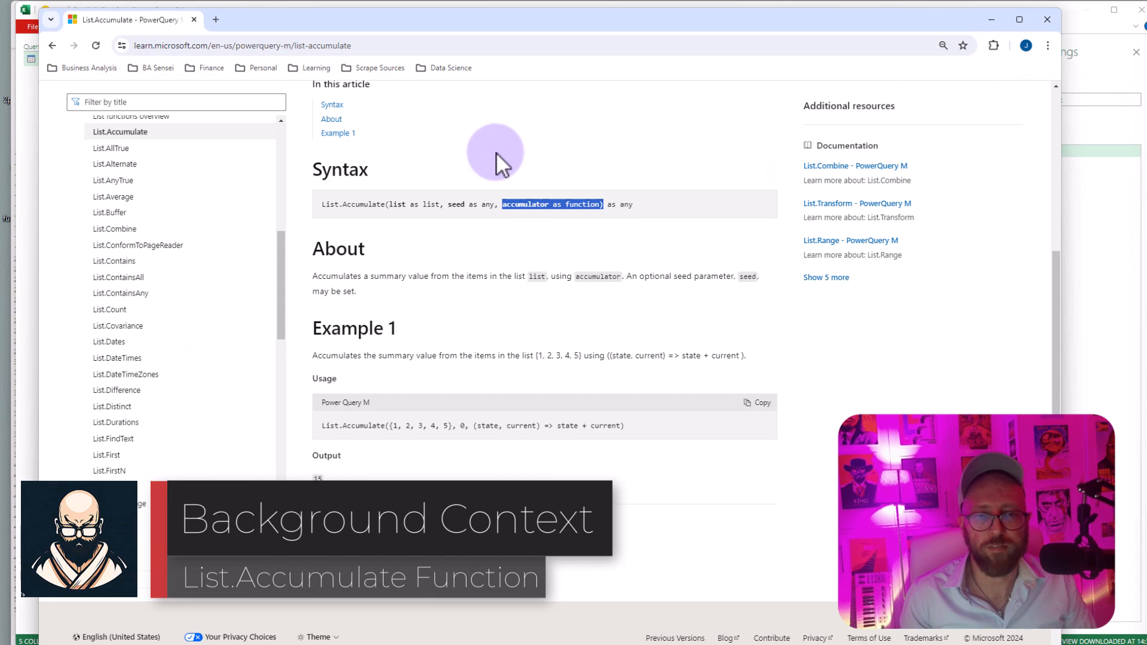
# Step: Switch to the browser and examine the list, seed and accumulator arguments in the List.Accumulate syntax documentation
pyautogui.scroll(3, 496, 152)
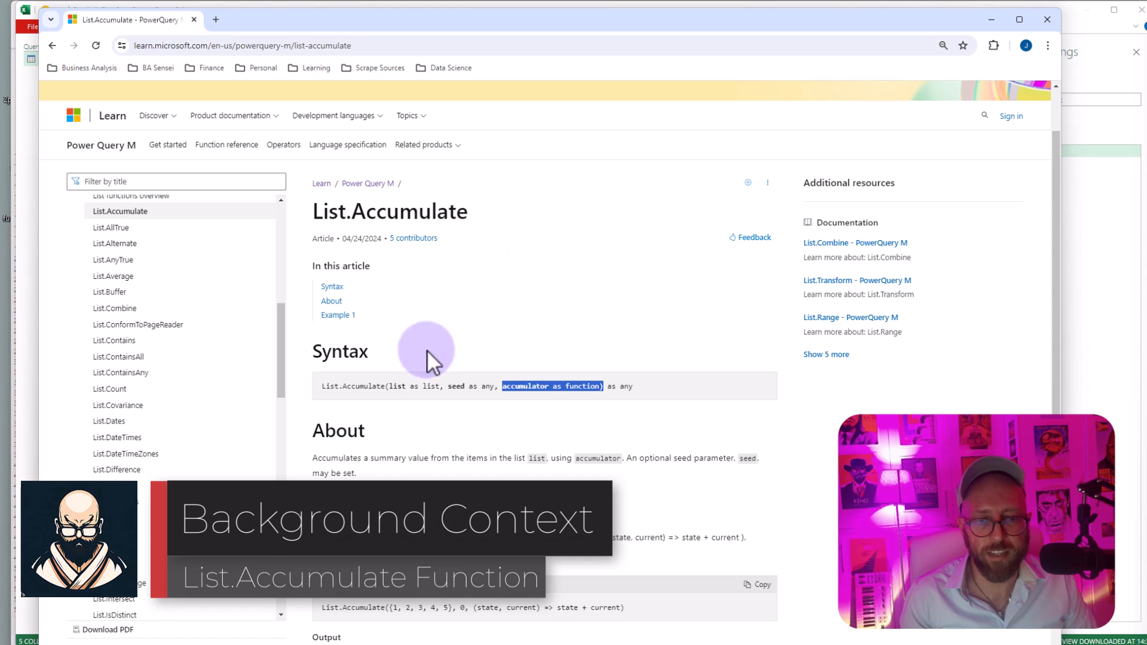
pyautogui.moveTo(323, 388); pyautogui.dragTo(364, 386)
pyautogui.moveTo(439, 386); pyautogui.dragTo(388, 388)
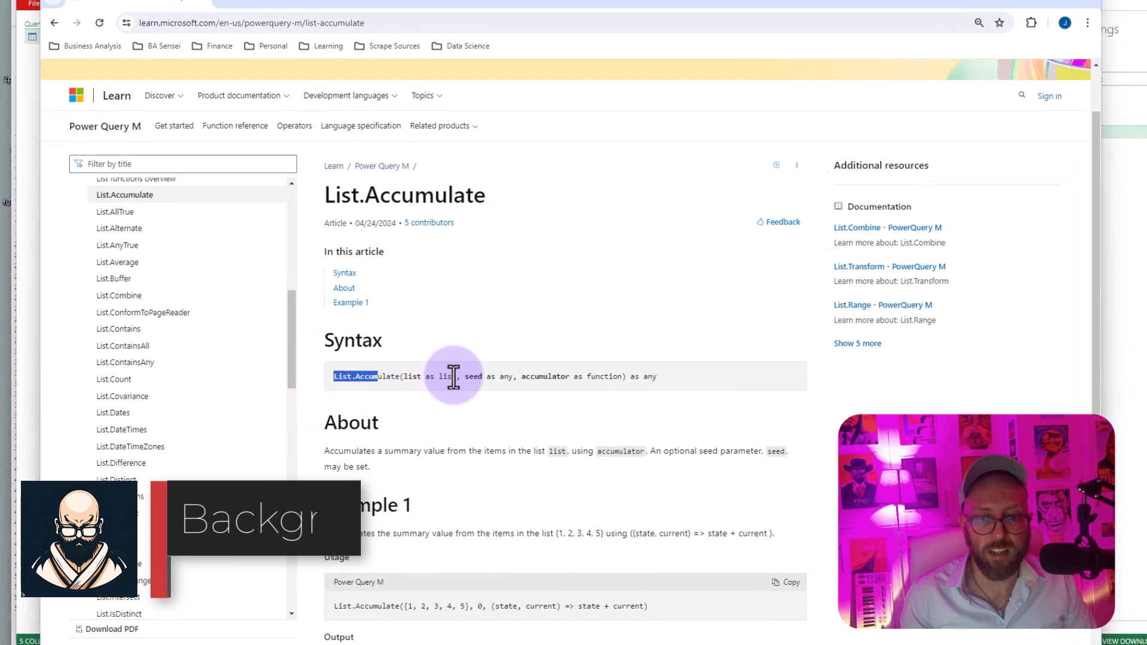
pyautogui.moveTo(472, 332); pyautogui.dragTo(470, 332)
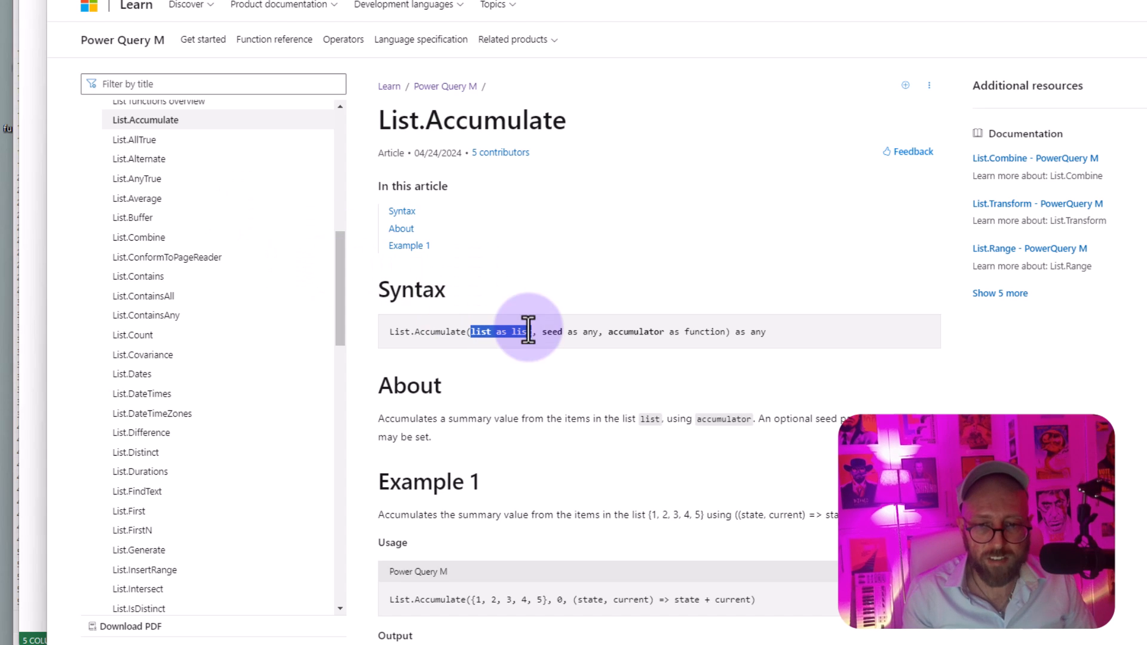
pyautogui.moveTo(541, 332); pyautogui.dragTo(472, 335)
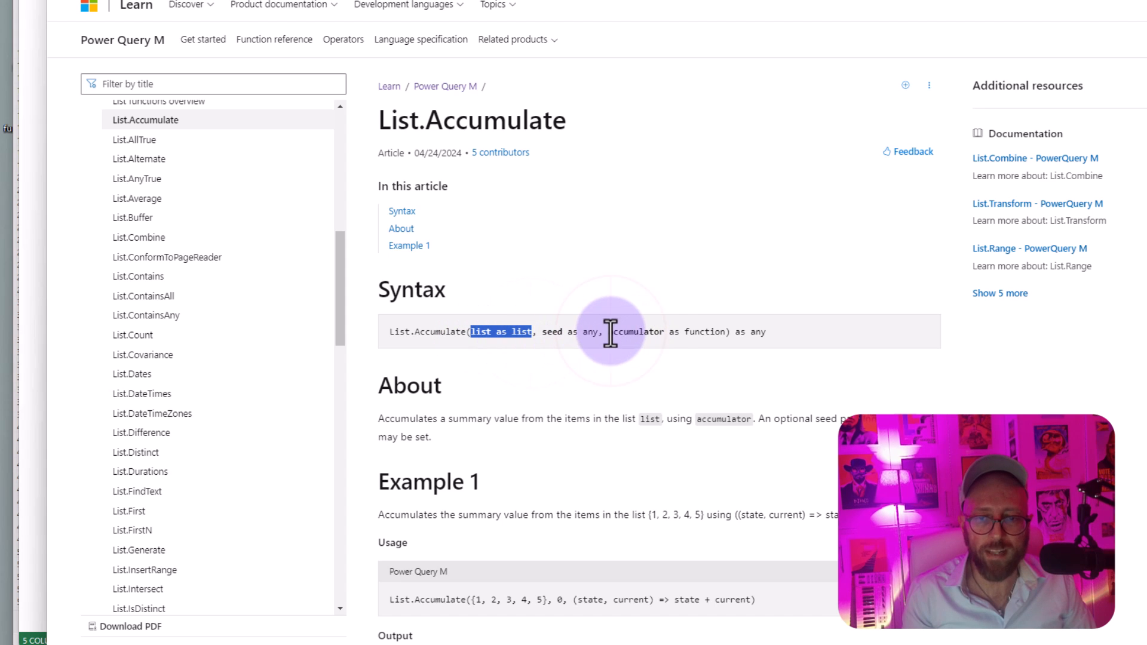
pyautogui.moveTo(609, 332); pyautogui.dragTo(663, 330)
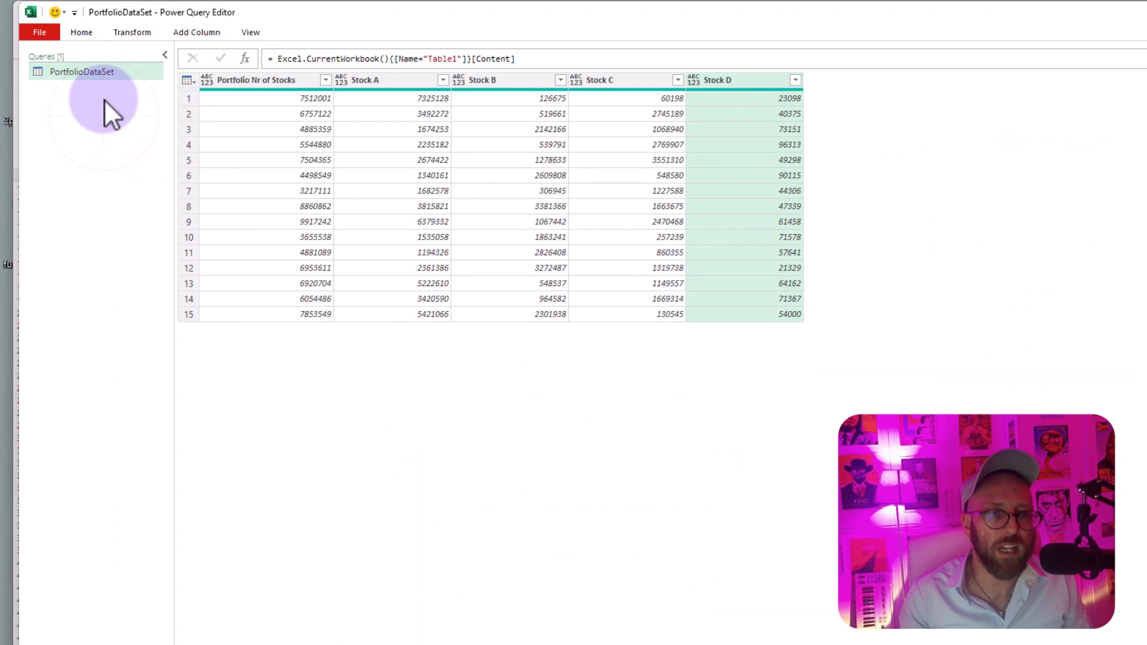
# Step: Create a blank query in the Power Query Editor containing the list {1,2,3,4,5}
pyautogui.rightClick(104, 99)
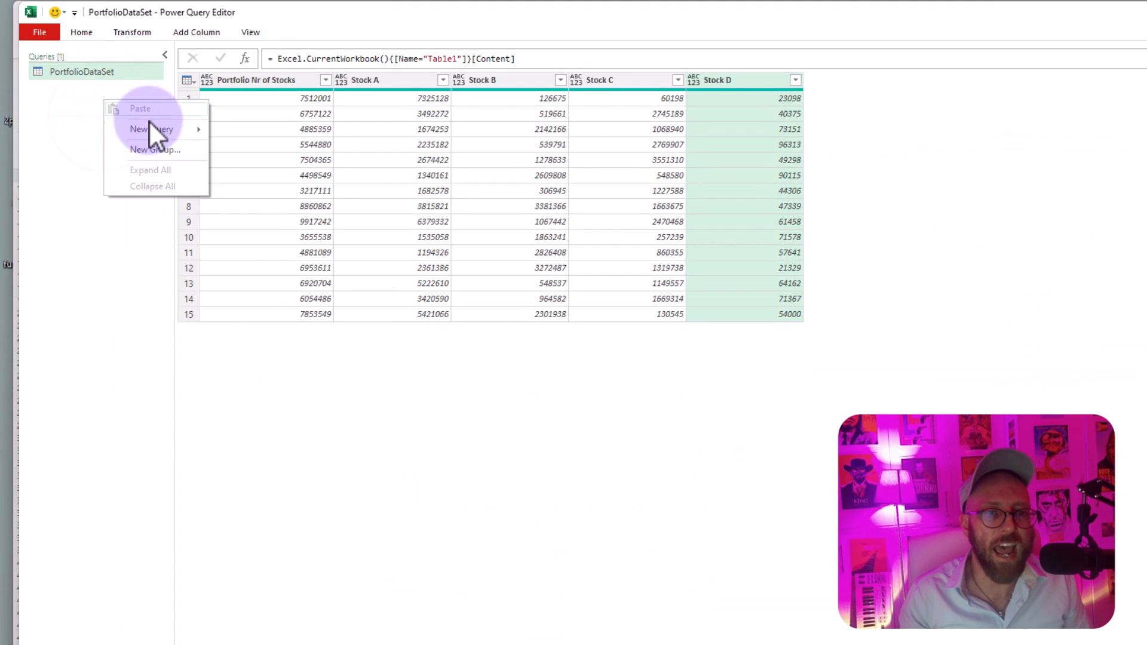
pyautogui.moveTo(151, 129)
pyautogui.moveTo(274, 196)
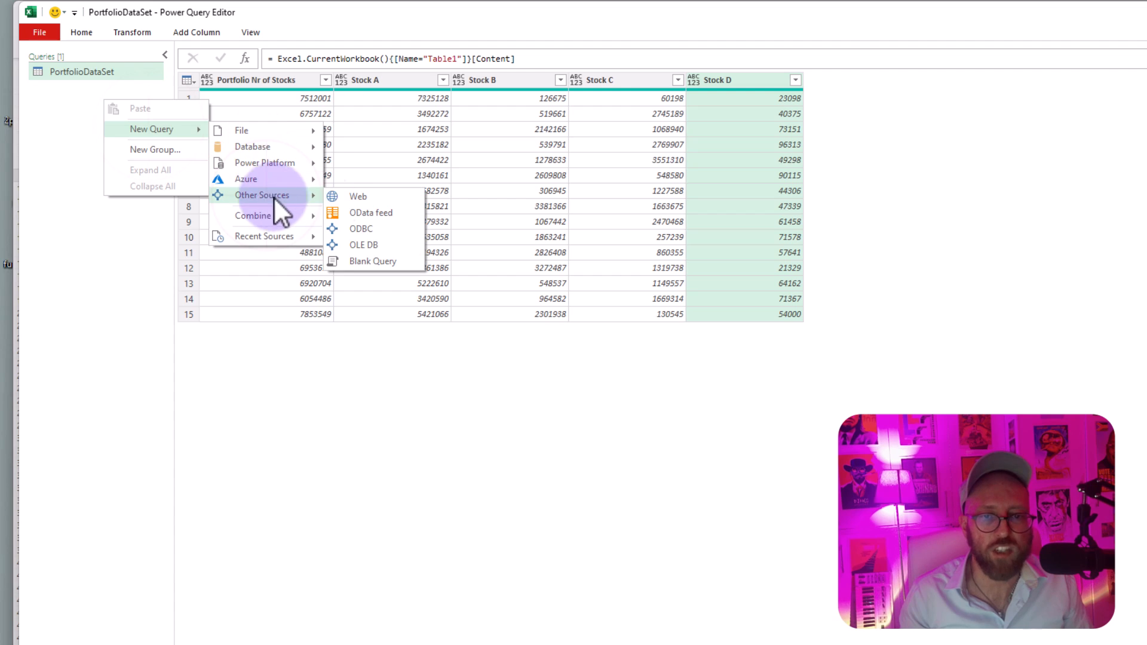
pyautogui.click(394, 260)
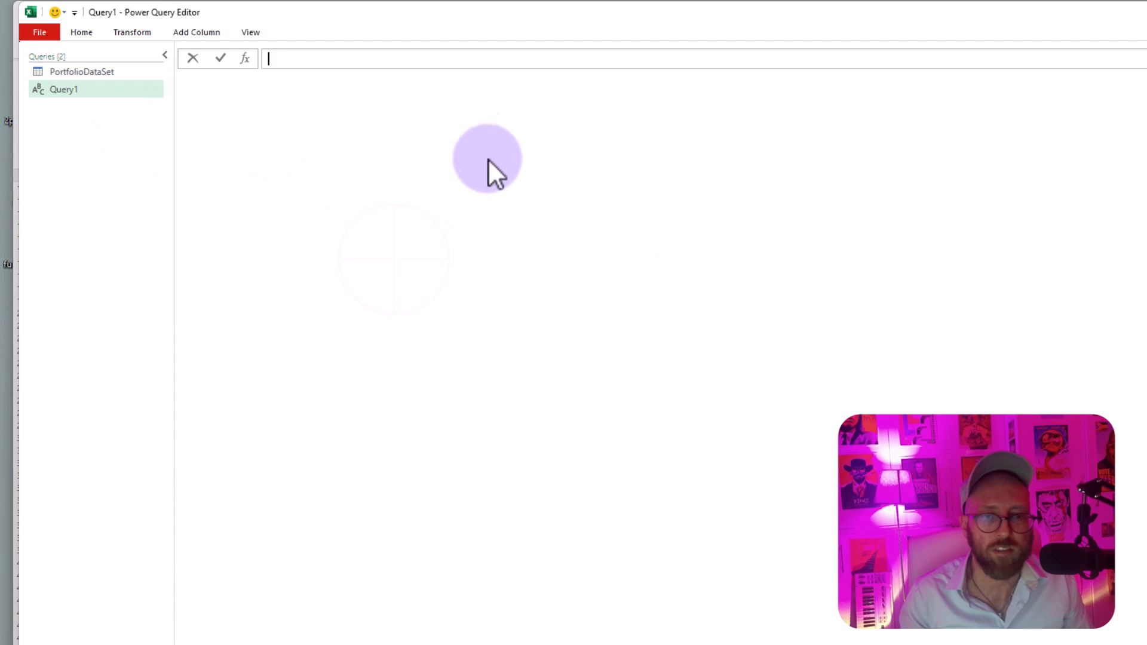
pyautogui.click(275, 60)
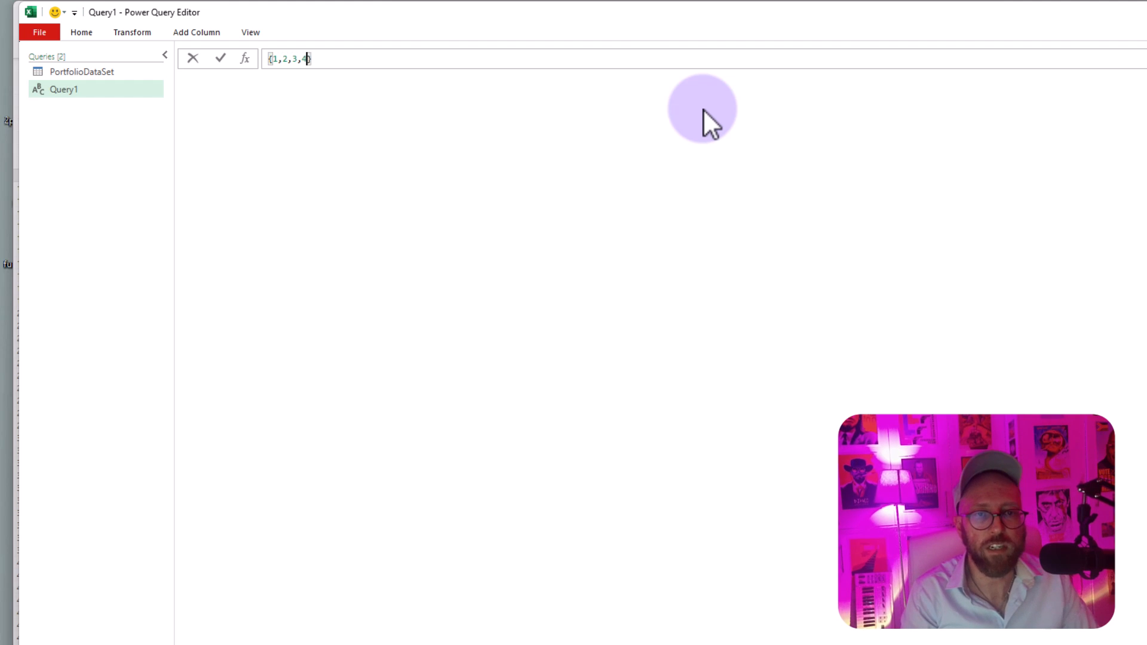
pyautogui.press('Return')
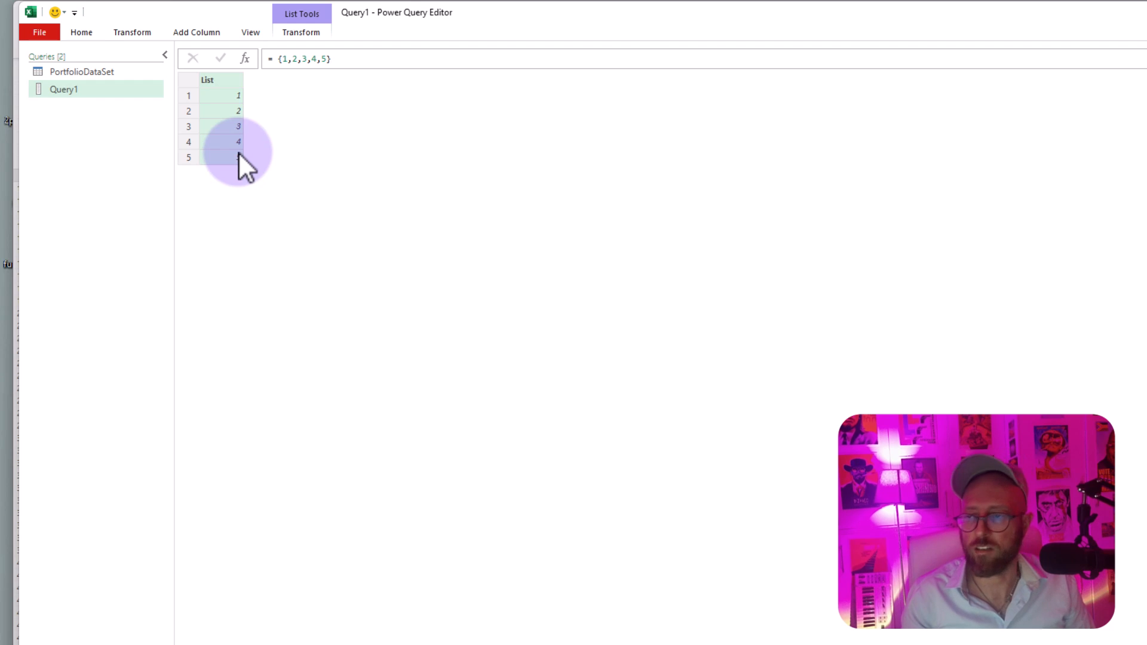
# Step: Add a new step to the list query and begin its formula as List.Accumulate with Source as the list and 1 as the seed
pyautogui.click(246, 59)
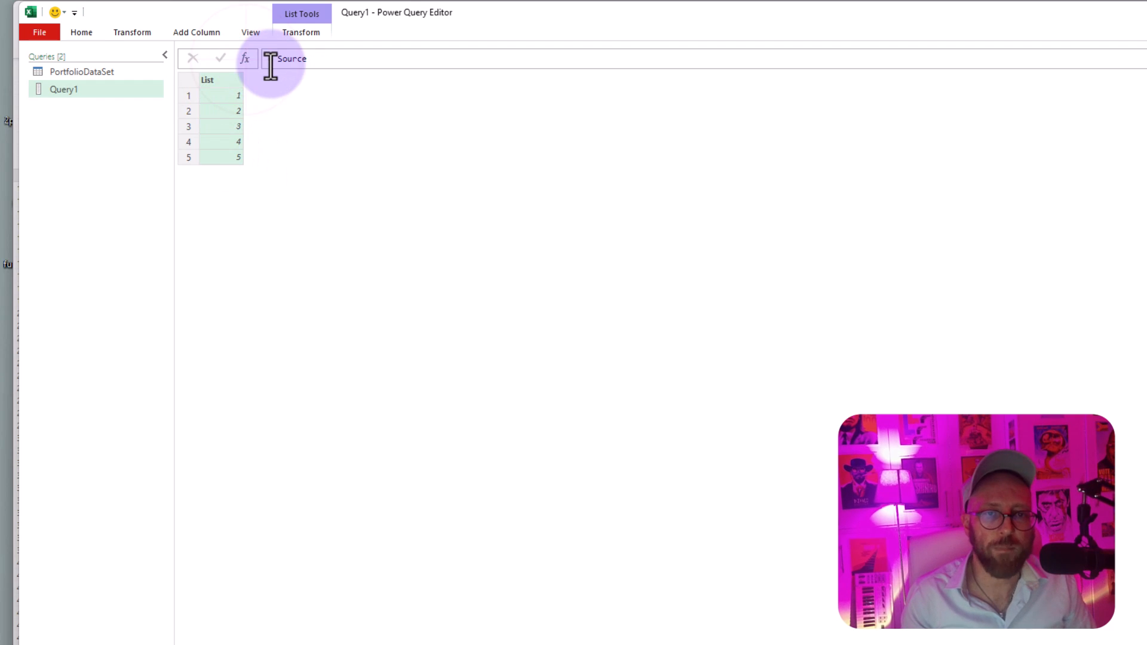
pyautogui.click(270, 60)
pyautogui.write('list.a')
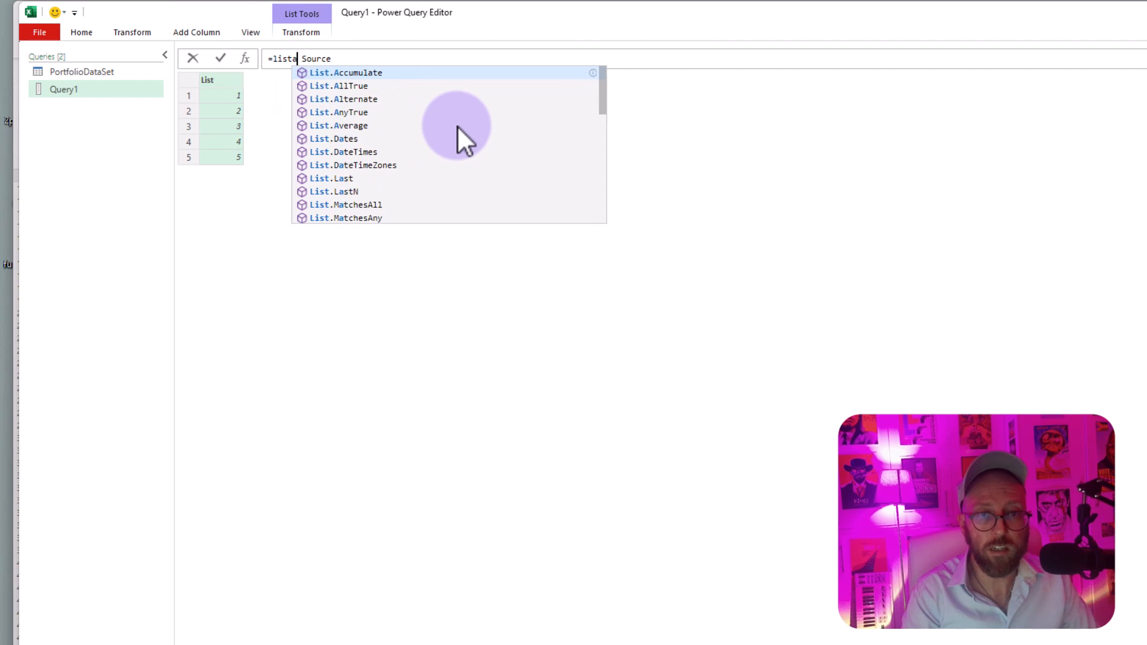
pyautogui.press('Tab')
pyautogui.write('(')
pyautogui.press('Delete')
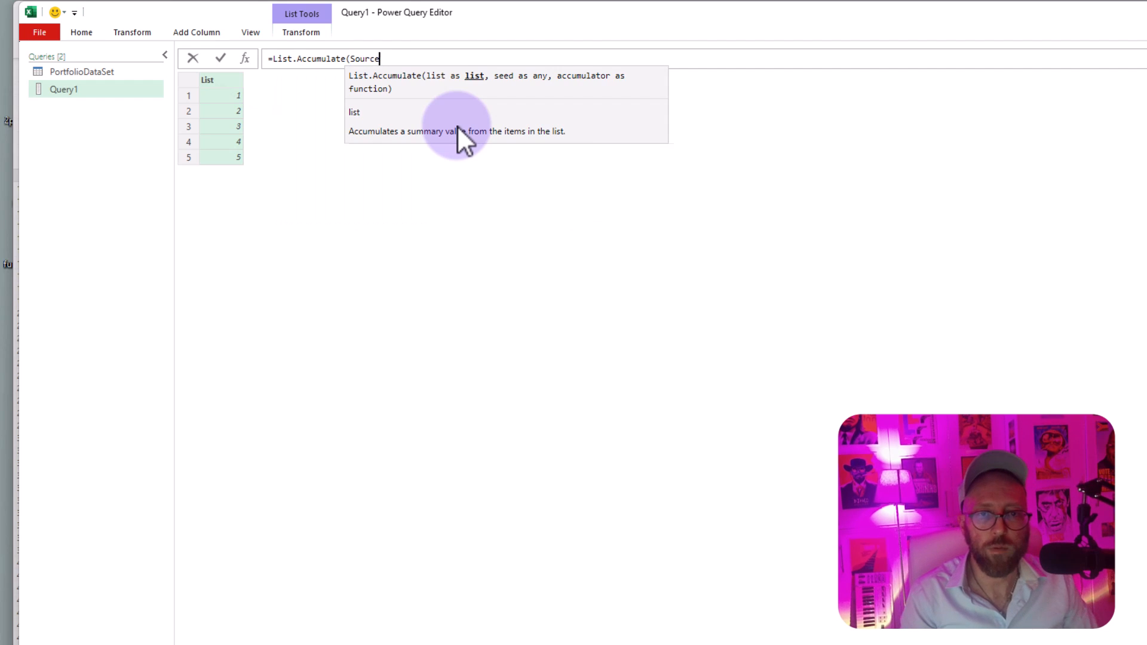
pyautogui.press('End')
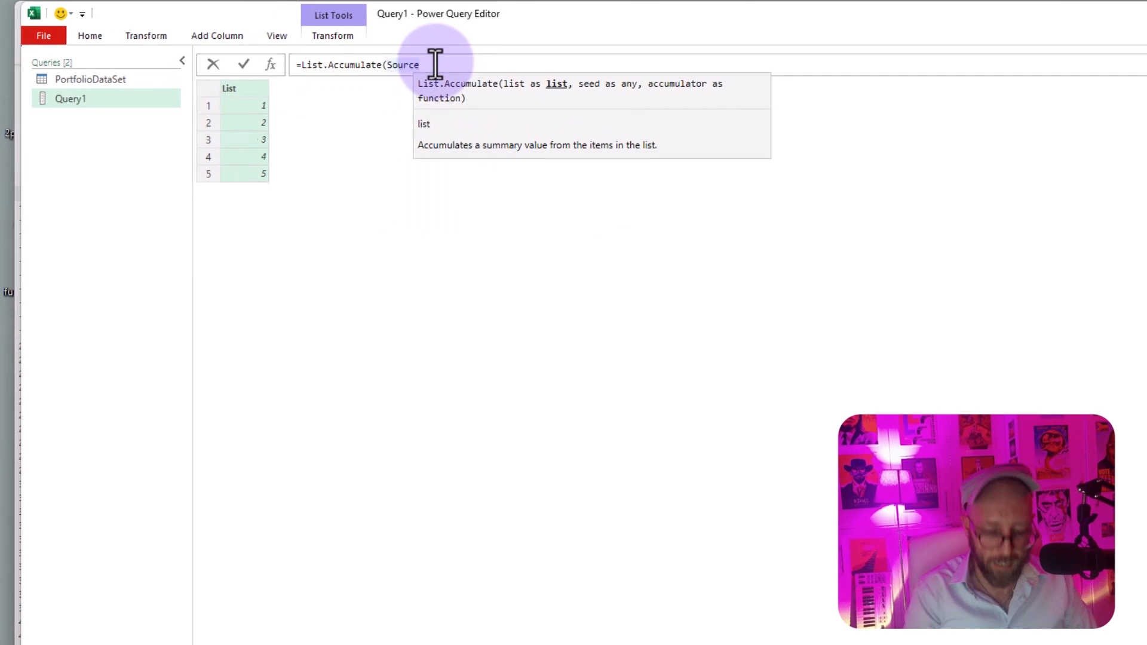
pyautogui.write(',')
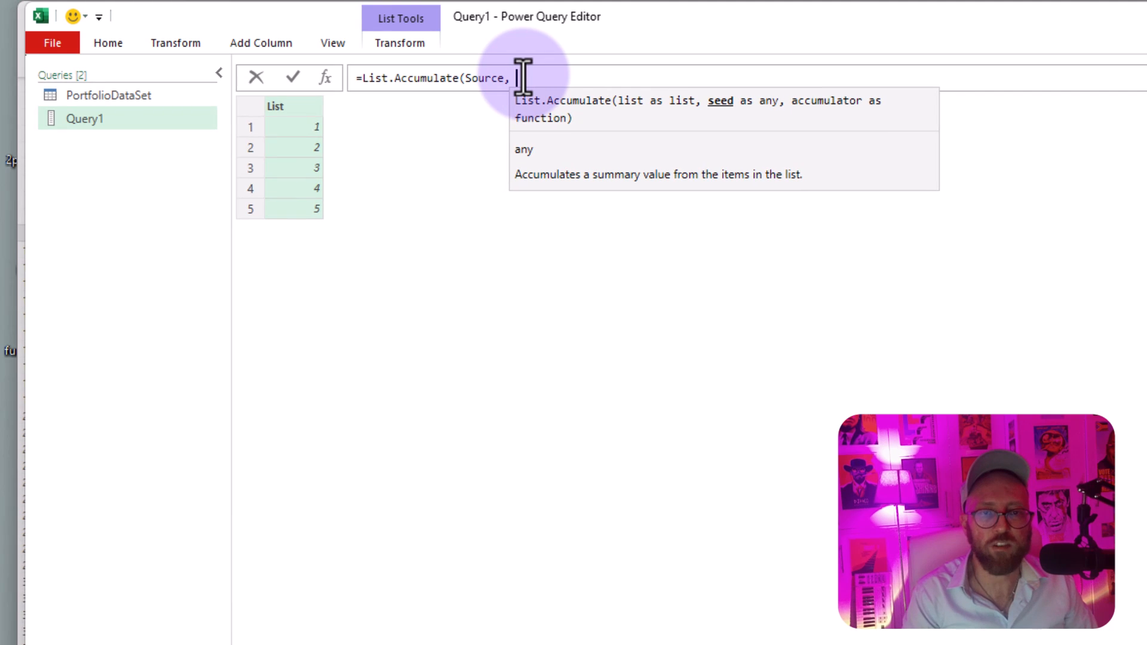
pyautogui.write(' 1')
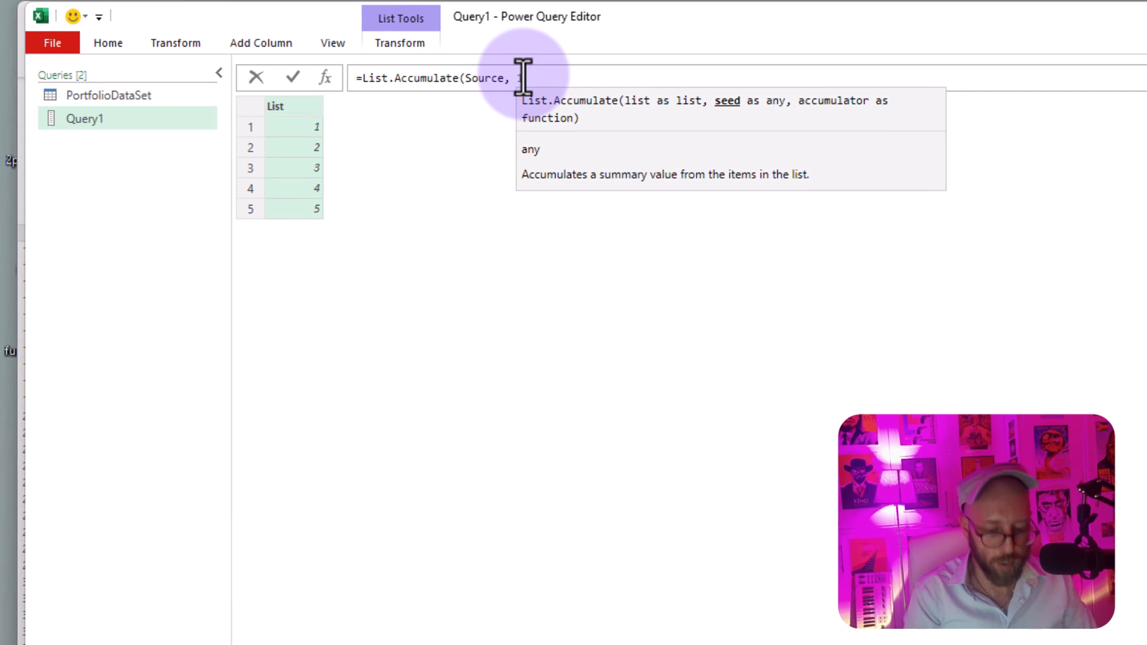
pyautogui.write(',')
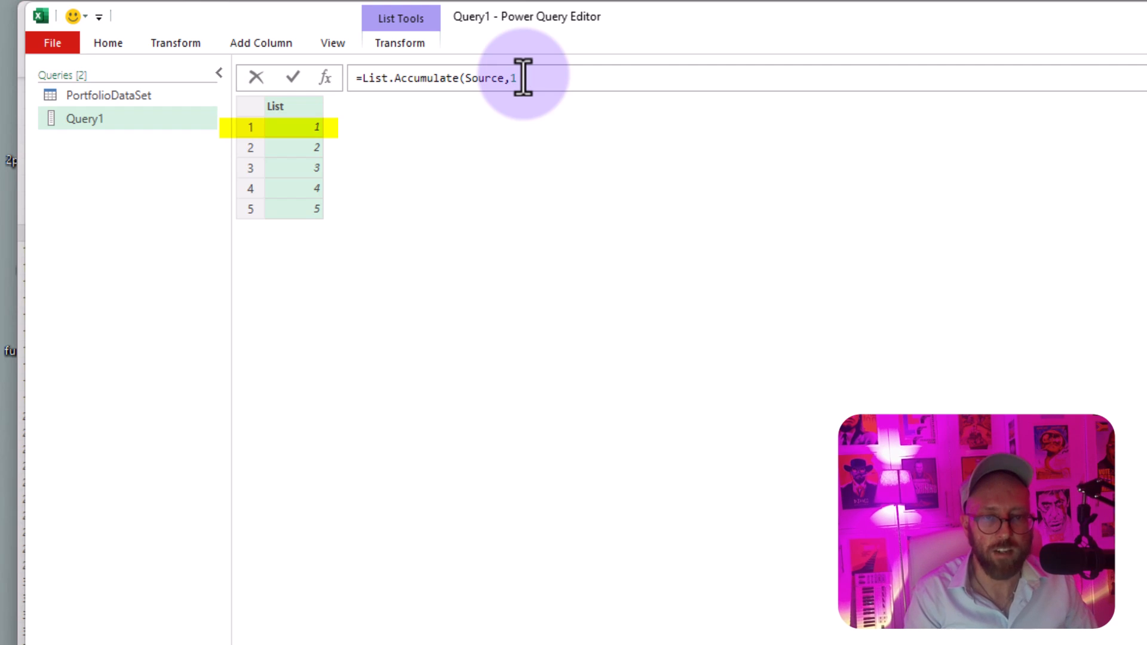
pyautogui.write(',')
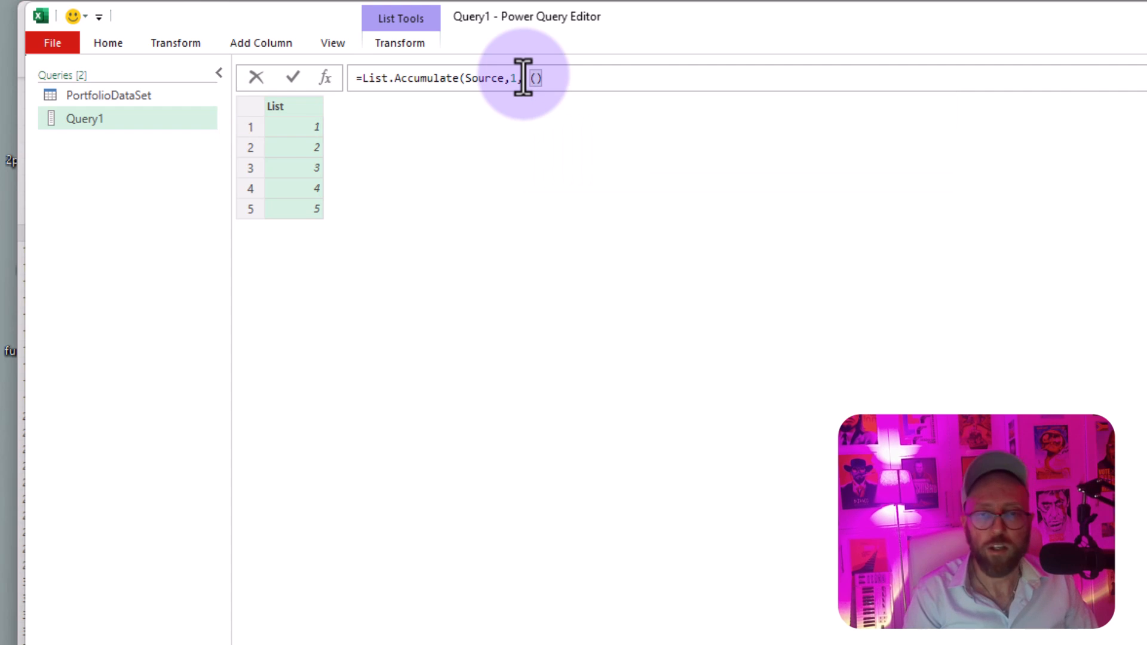
pyautogui.write(' (state, curre')
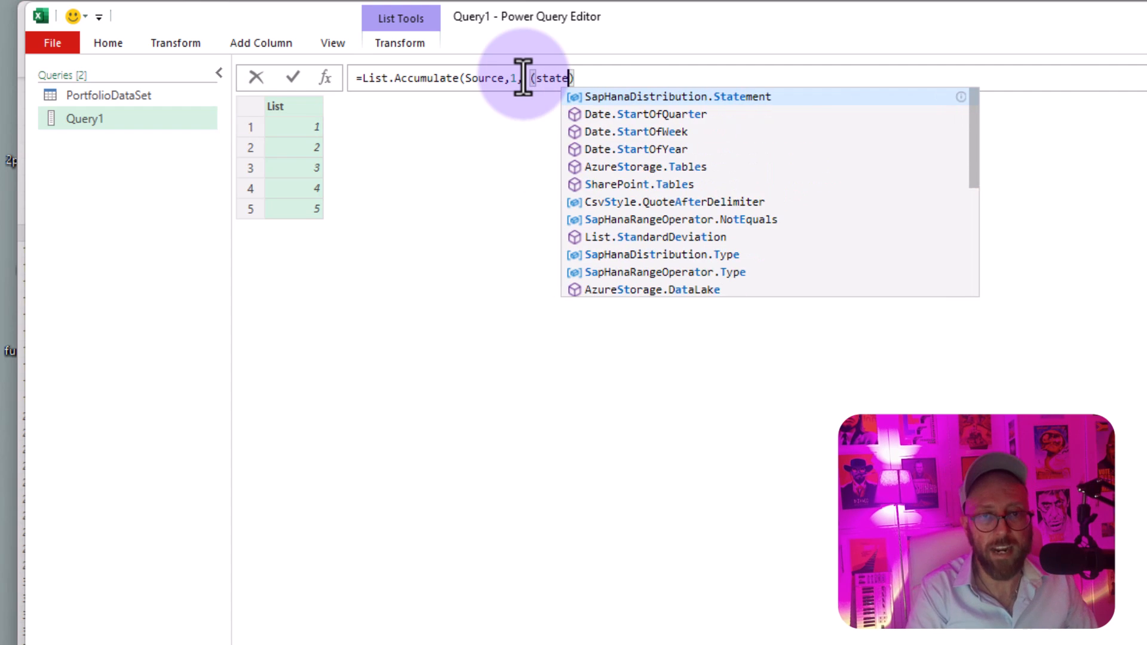
pyautogui.write('nt)')
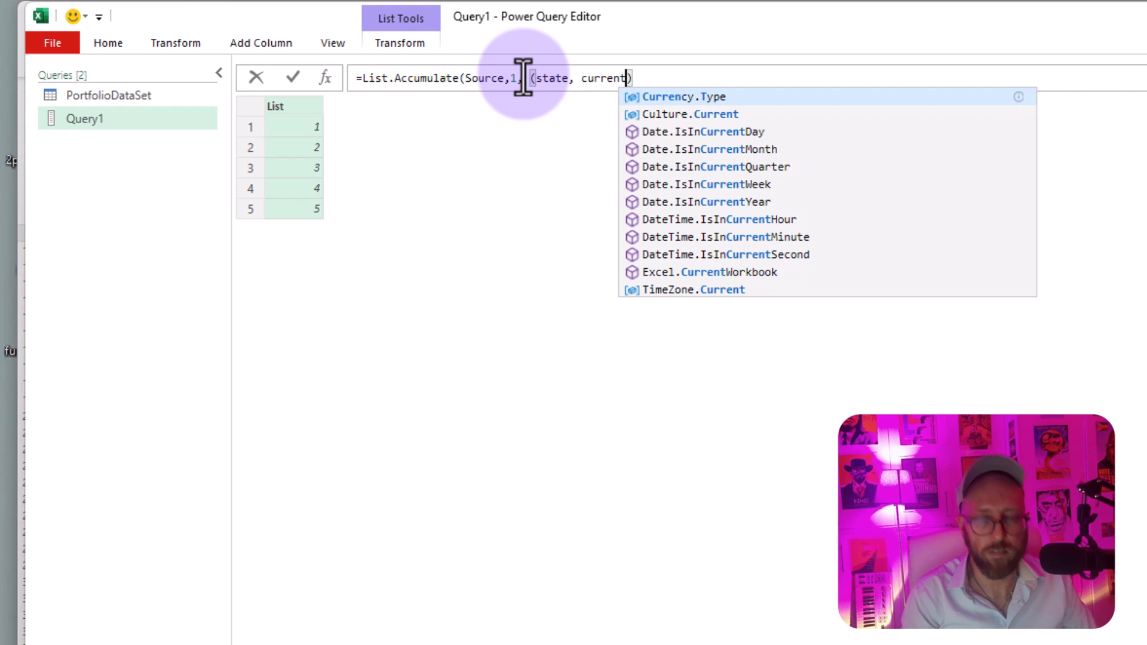
# Step: Complete the List.Accumulate formula with the accumulator function (state, current)=> state * current and evaluate it
pyautogui.moveTo(568, 77); pyautogui.dragTo(535, 80)
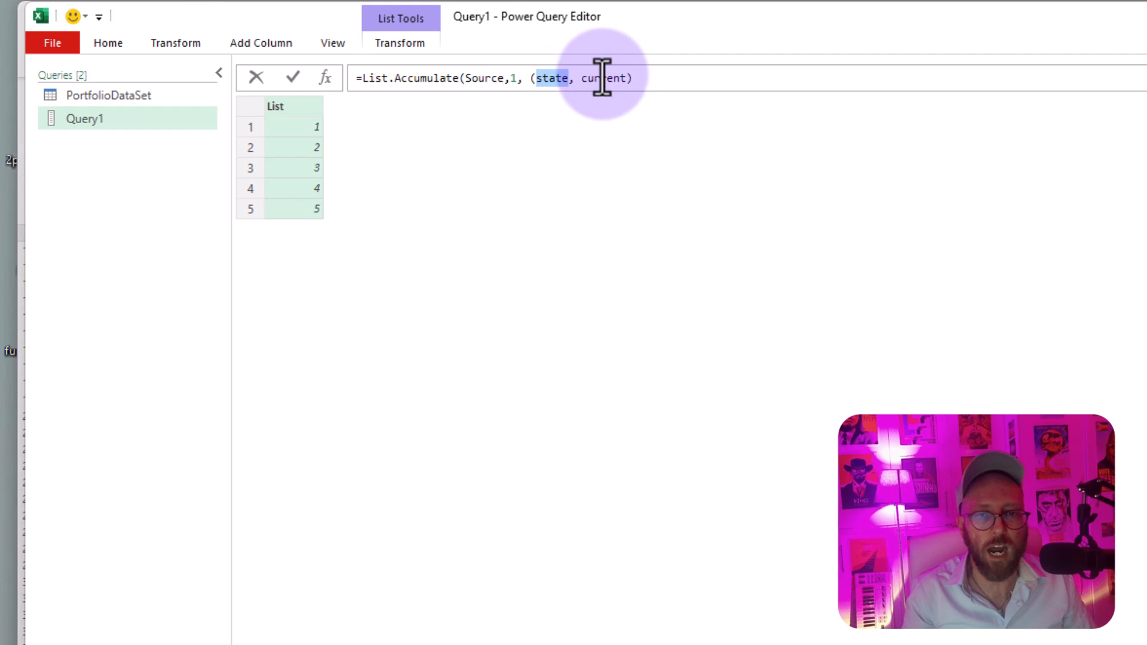
pyautogui.moveTo(583, 78); pyautogui.dragTo(621, 78)
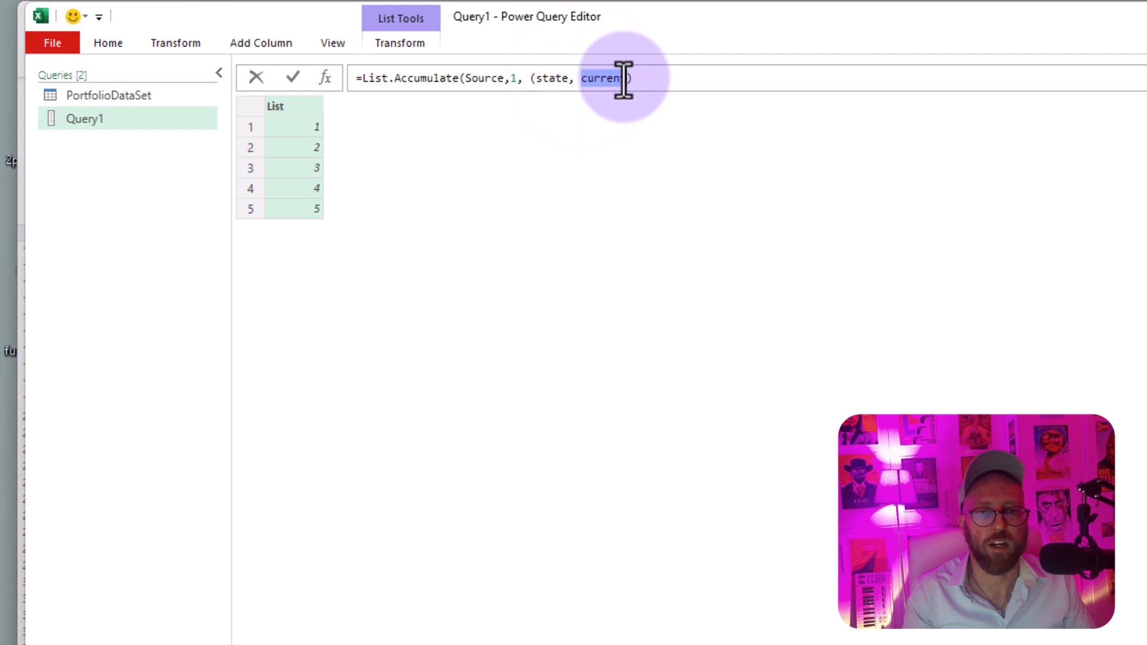
pyautogui.click(635, 78)
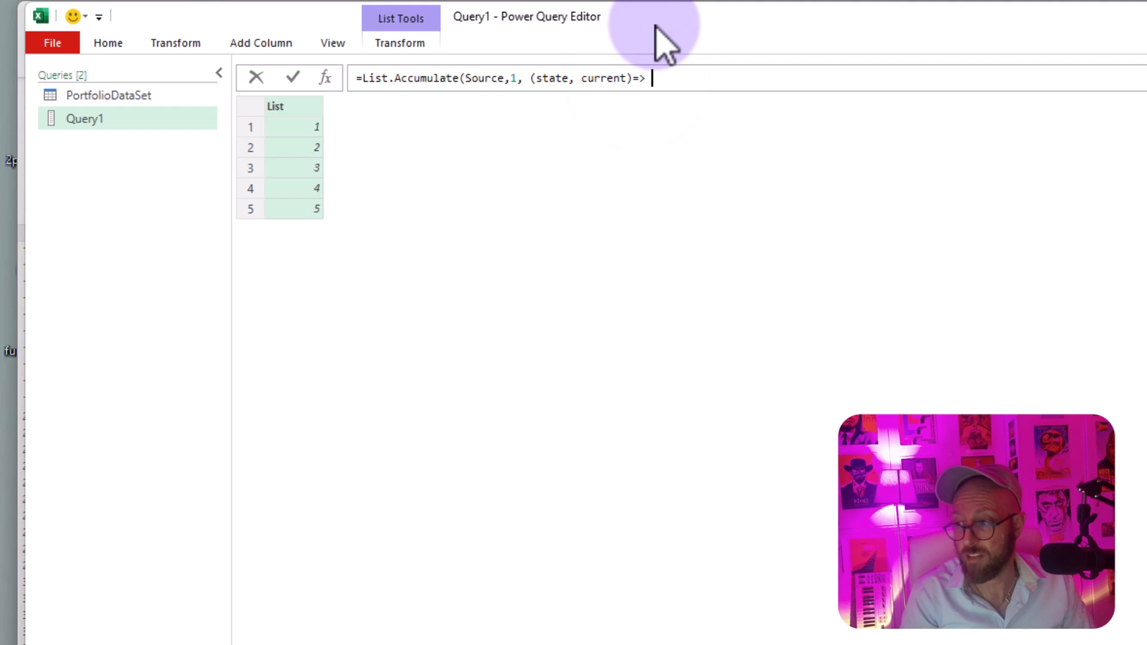
pyautogui.write('=> state ')
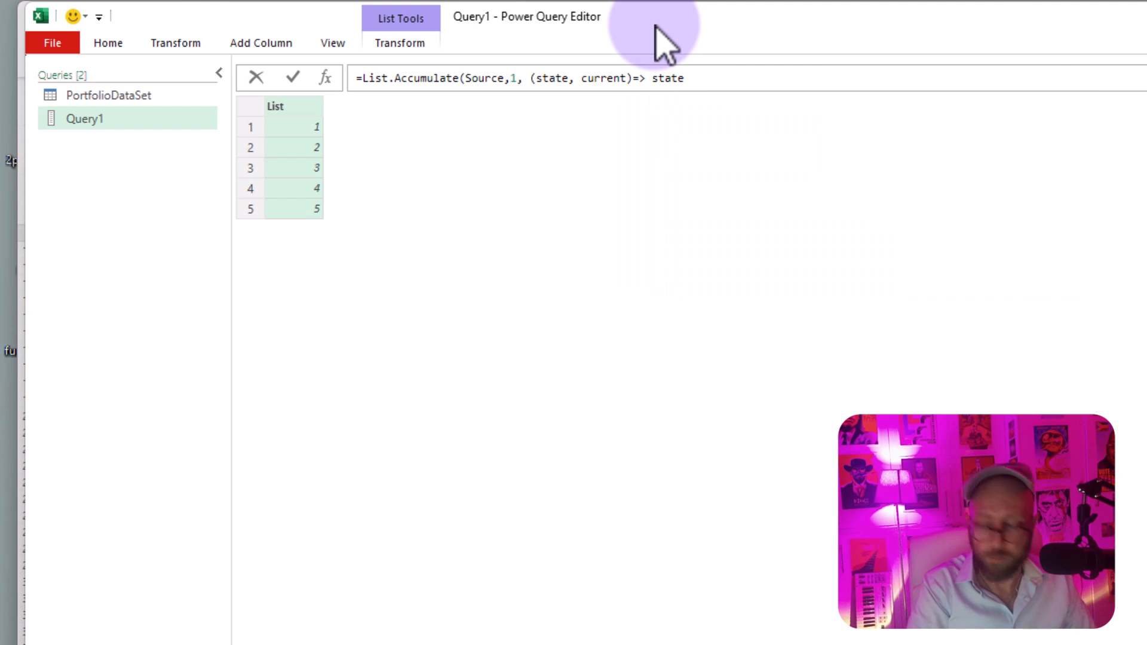
pyautogui.write('* current)')
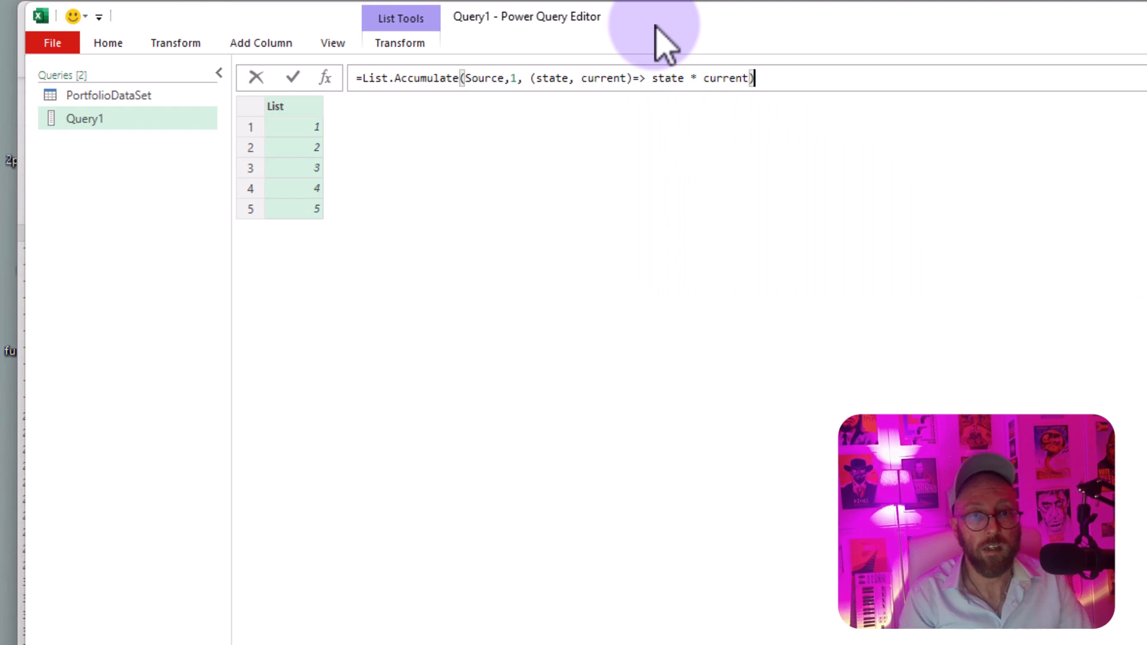
pyautogui.press('Return')
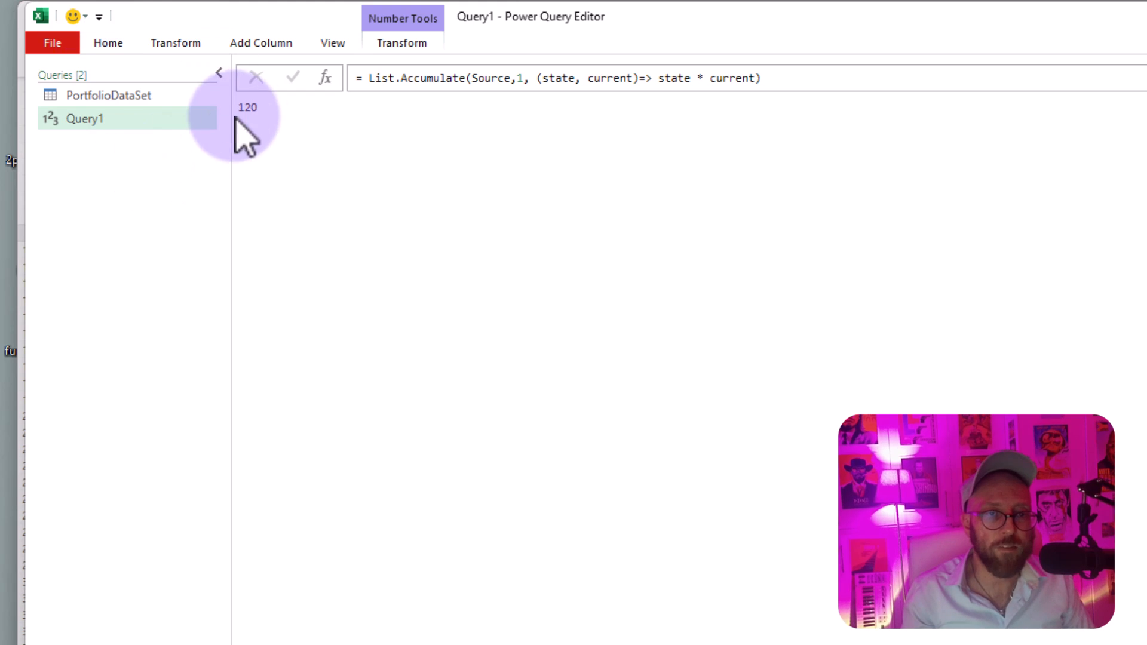
pyautogui.moveTo(263, 113); pyautogui.dragTo(238, 113)
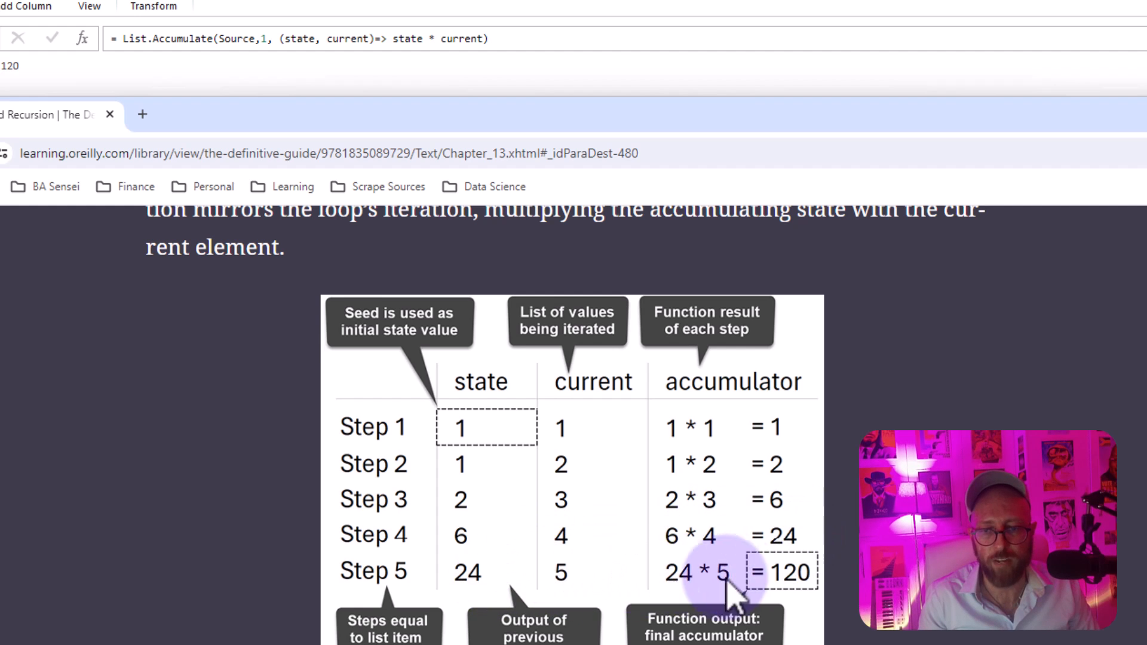
# Step: Return to the PortfolioDataSet query and look over its Stock A and Stock B columns
pyautogui.click(51, 83)
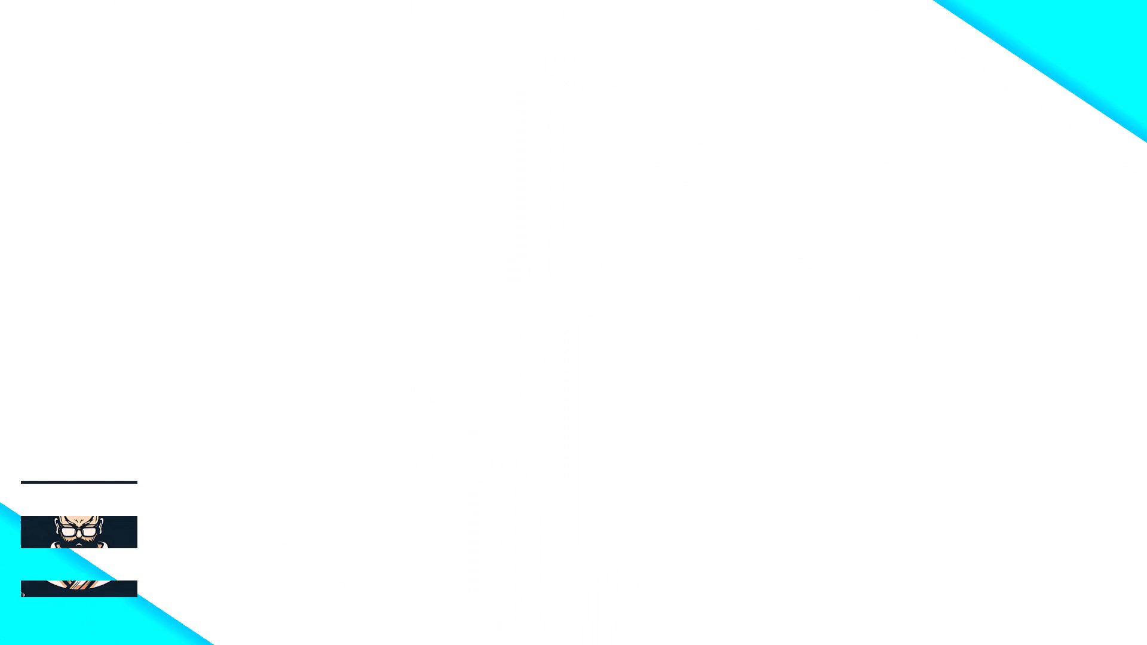
pyautogui.click(298, 69)
pyautogui.click(406, 69)
pyautogui.click(338, 67)
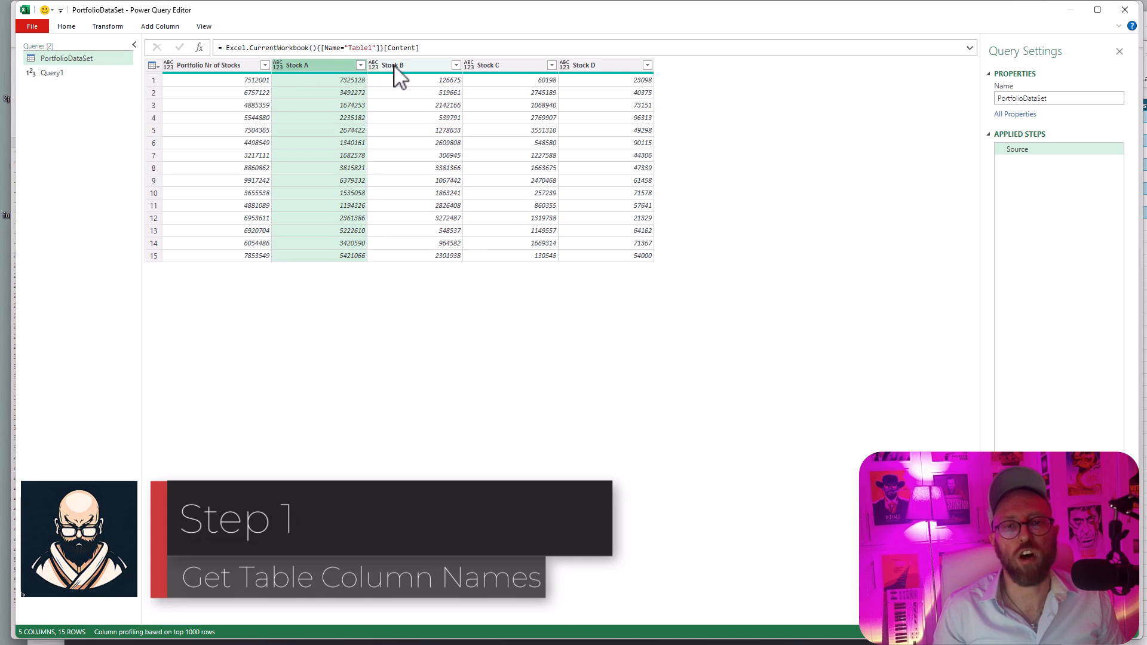
# Step: Look over the Stock C, Stock D and Portfolio Nr of Stocks columns of the table
pyautogui.click(529, 70)
pyautogui.click(584, 69)
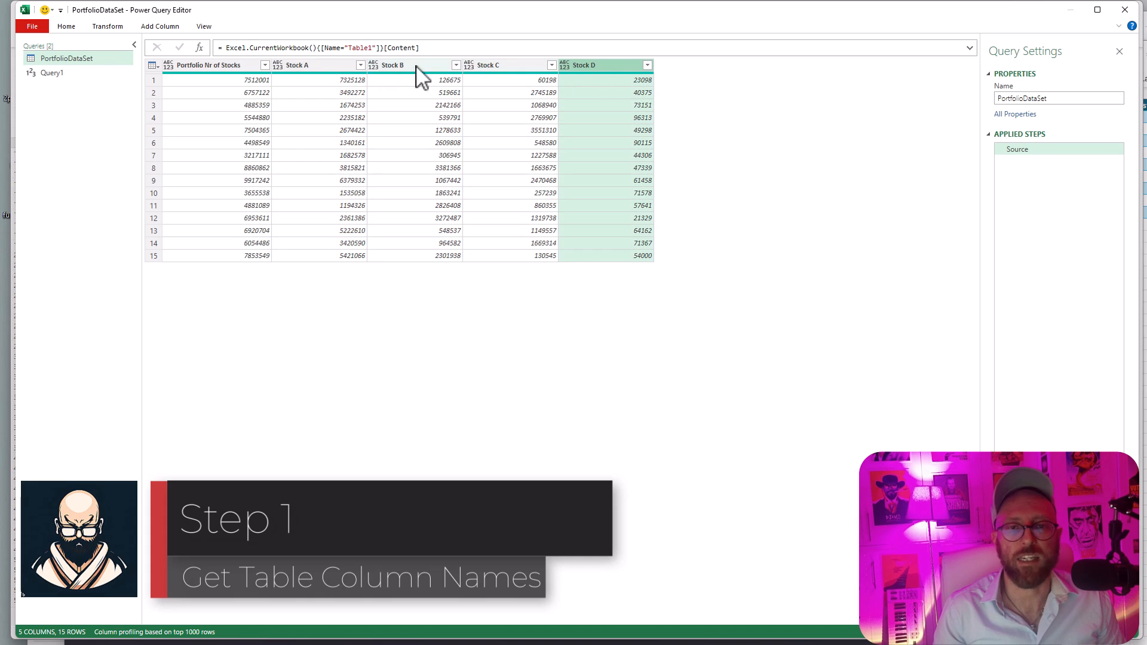
pyautogui.click(319, 84)
pyautogui.click(242, 85)
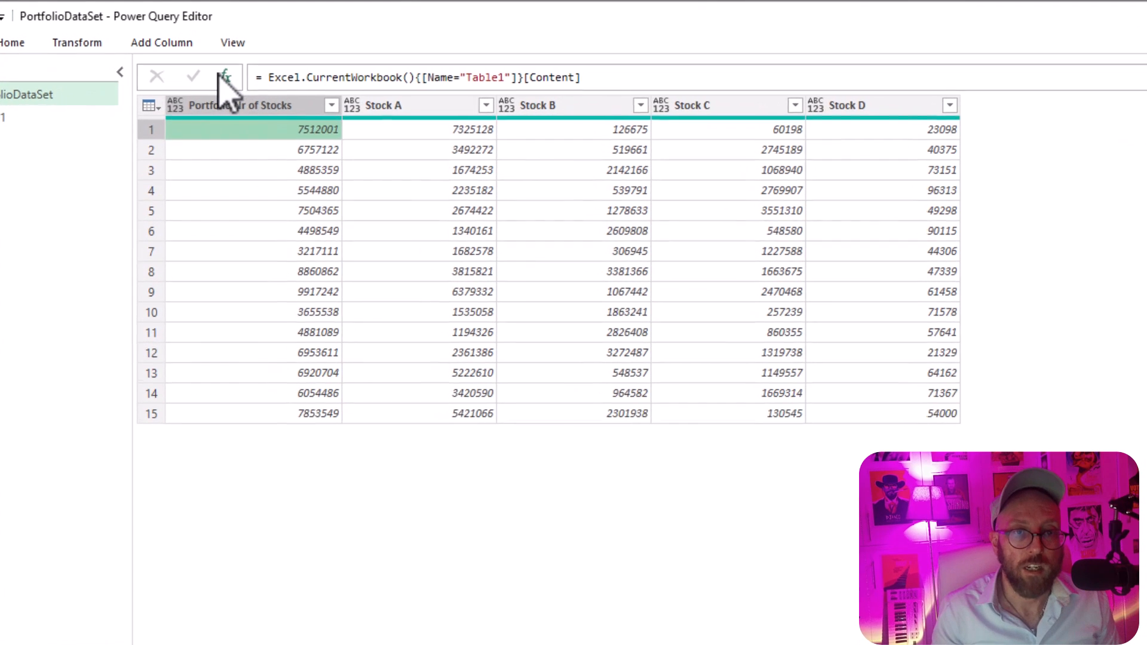
# Step: Add a new step to the PortfolioDataSet query with the formula Table.ColumnNames(Source)
pyautogui.click(221, 75)
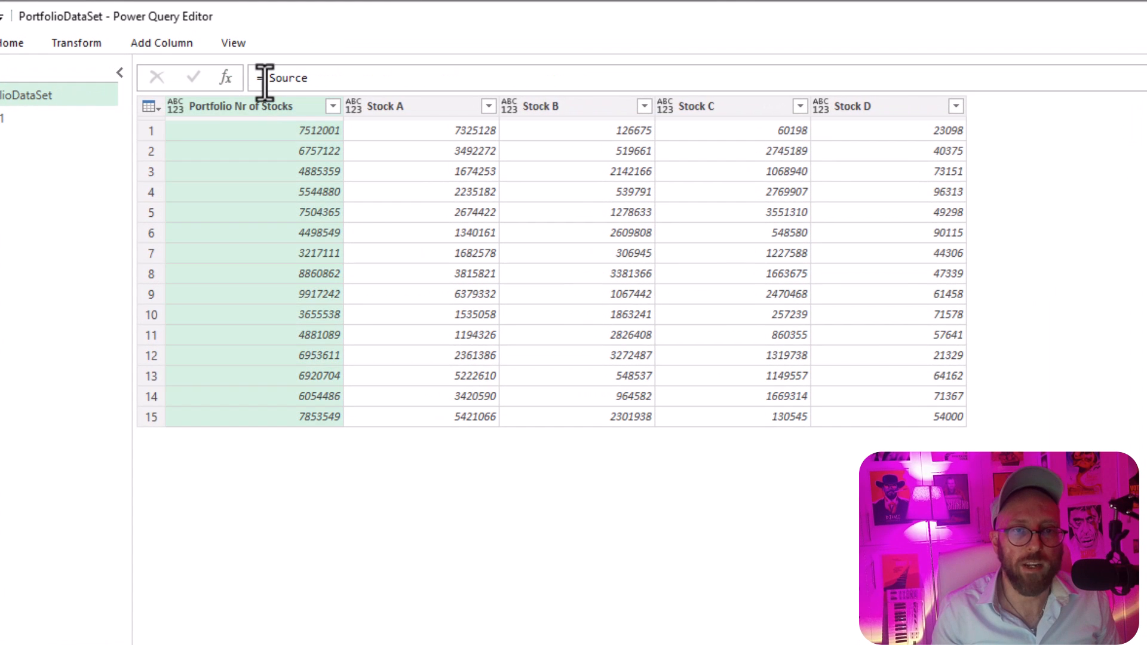
pyautogui.write('tablecol')
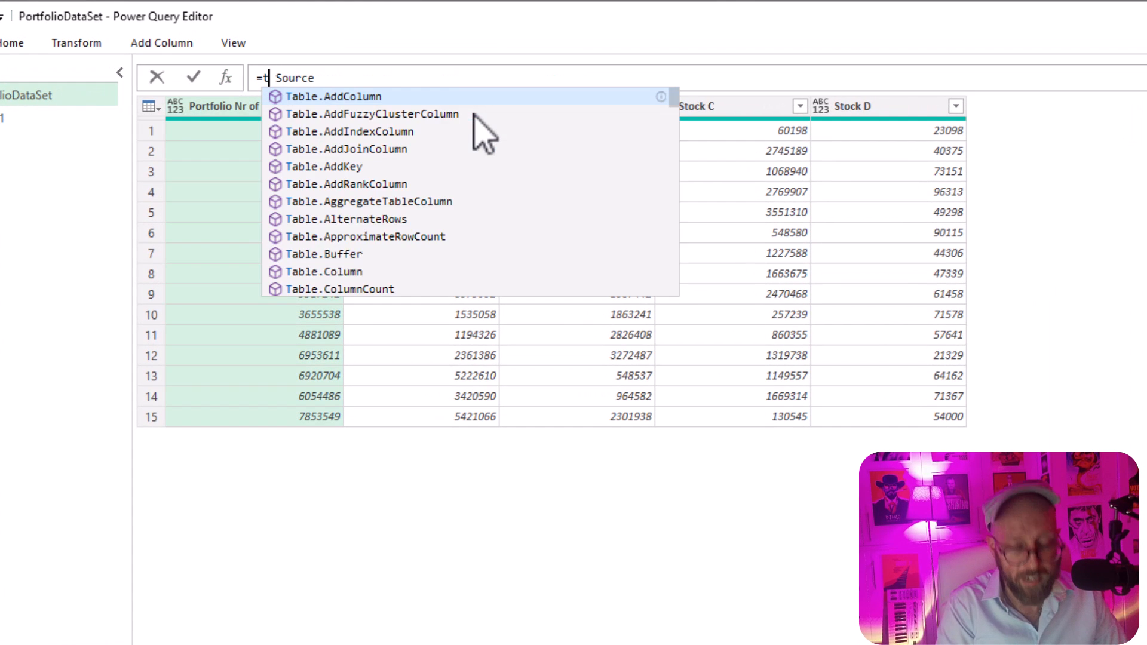
pyautogui.press('Down')
pyautogui.press('Down')
pyautogui.press('Tab')
pyautogui.write('(')
pyautogui.press('Delete')
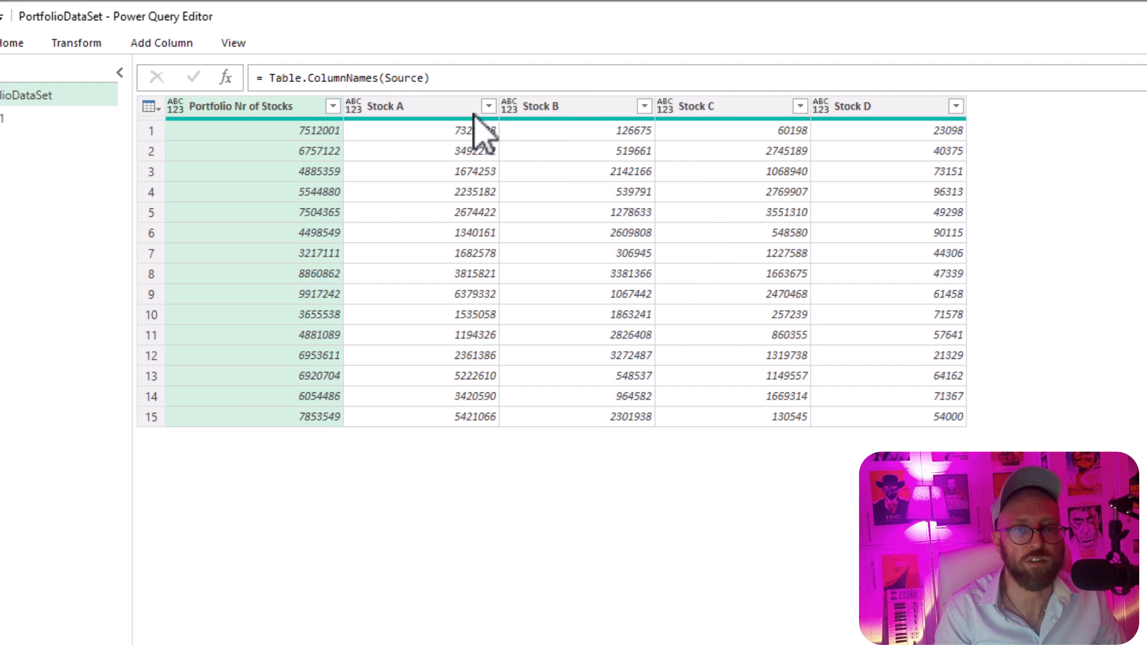
pyautogui.press('Return')
# Step: Examine the list of column names and compare it with the table in the Source step
pyautogui.click(267, 148)
pyautogui.press('Down')
pyautogui.press('Down')
pyautogui.press('Down')
pyautogui.press('Up')
pyautogui.press('Up')
pyautogui.press('Up')
pyautogui.press('Up')
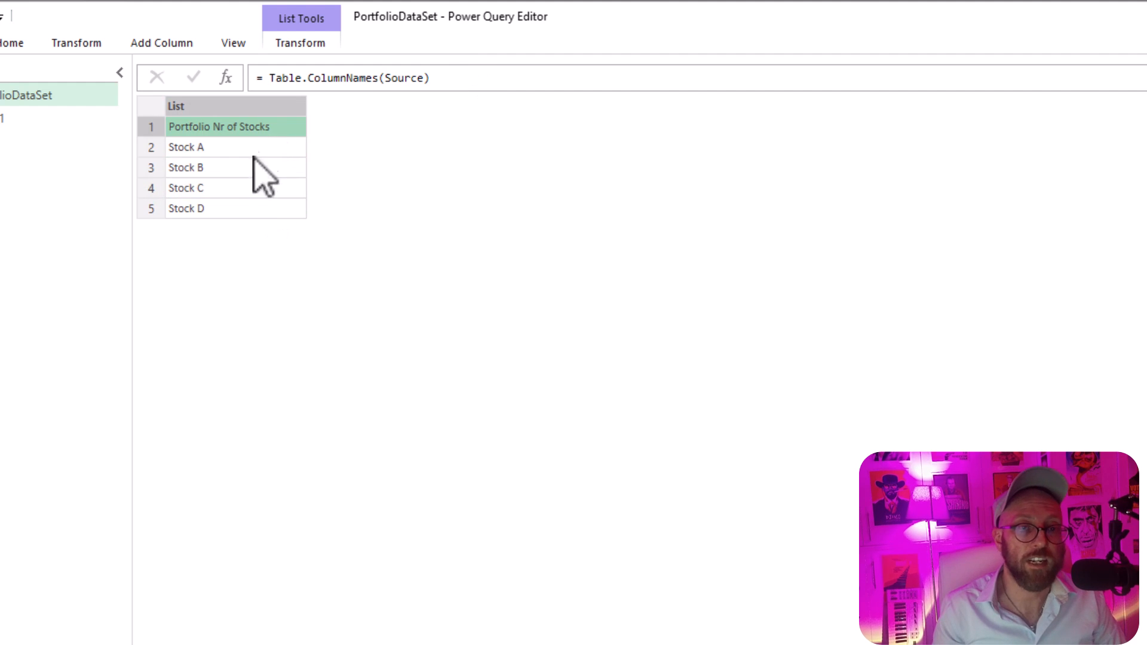
pyautogui.press('Down')
pyautogui.press('Down')
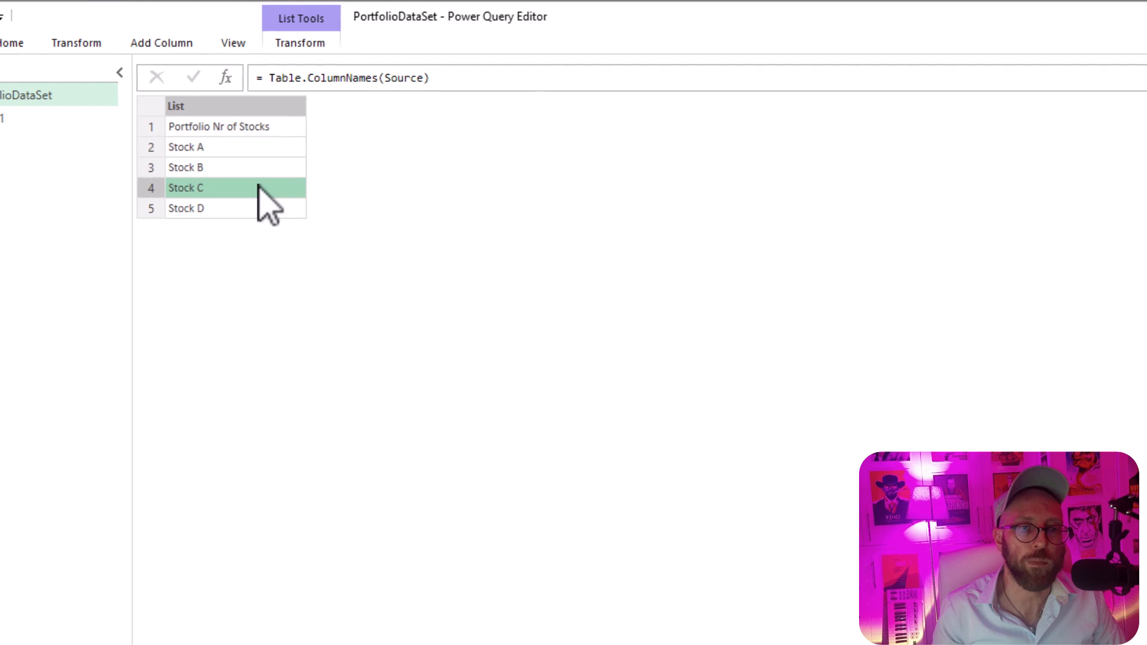
pyautogui.press('Up')
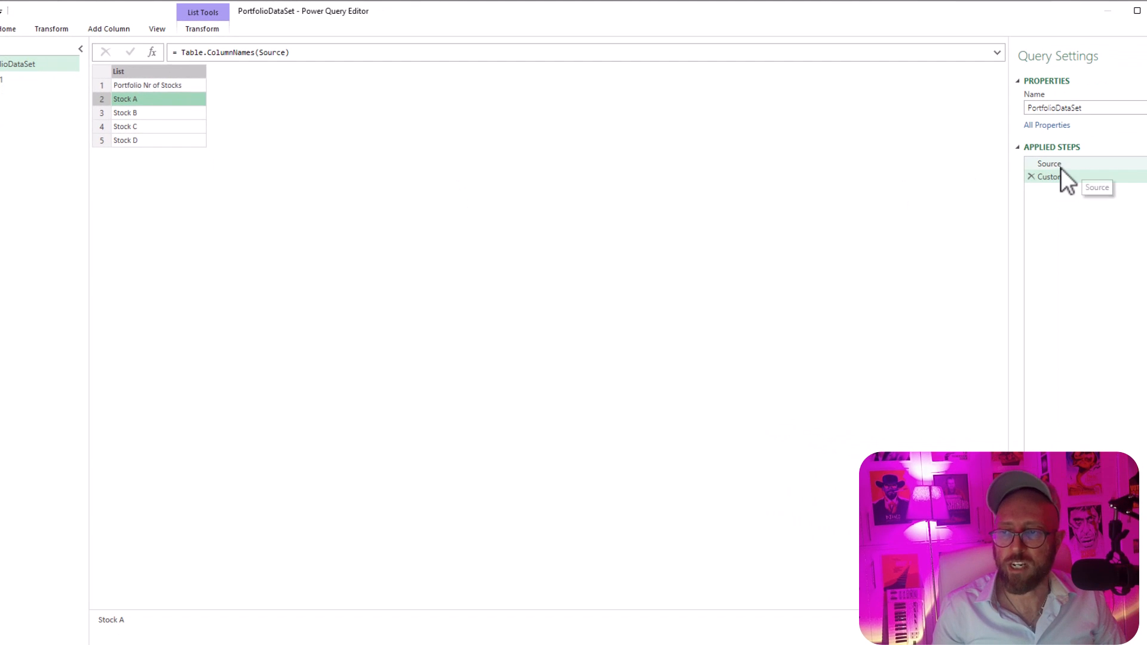
pyautogui.click(1059, 167)
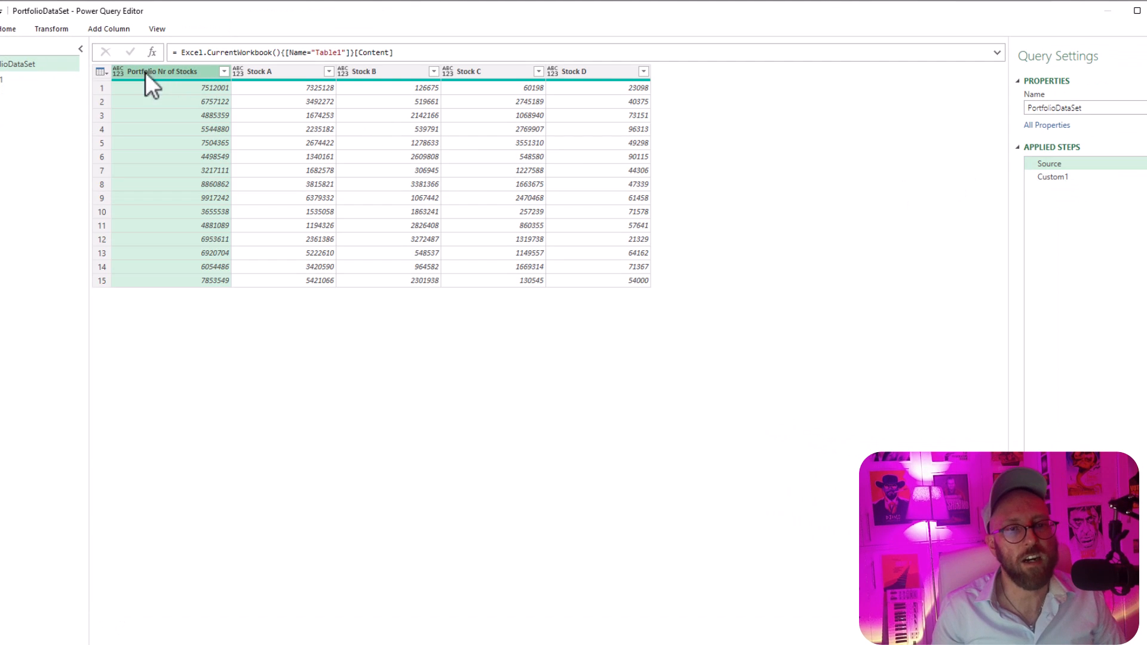
pyautogui.click(1054, 177)
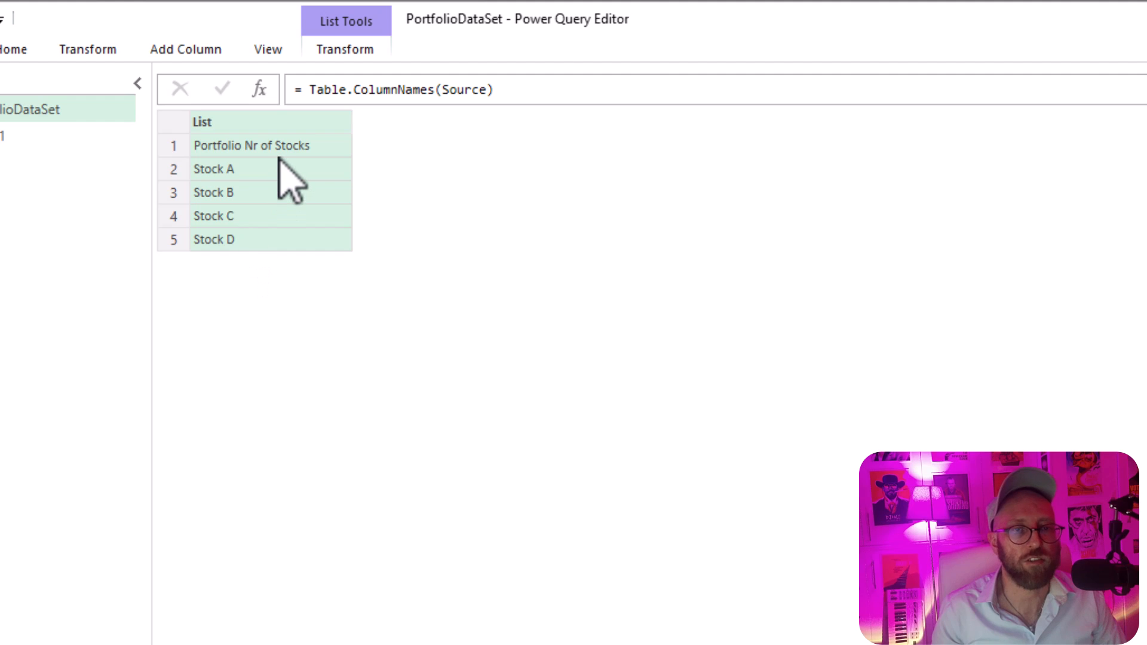
# Step: Wrap the column names formula in List.Skip with a count of 1, as List.Skip(Table.ColumnNames(Source),1)
pyautogui.click(313, 97)
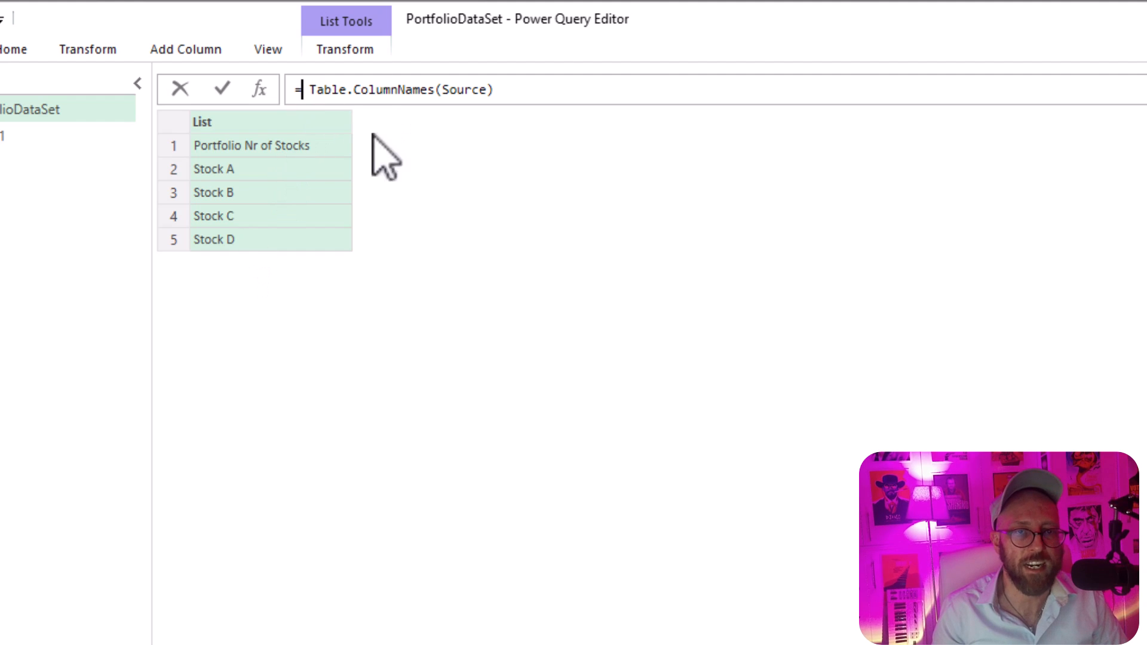
pyautogui.write('list')
pyautogui.write('.Skip')
pyautogui.press('Tab')
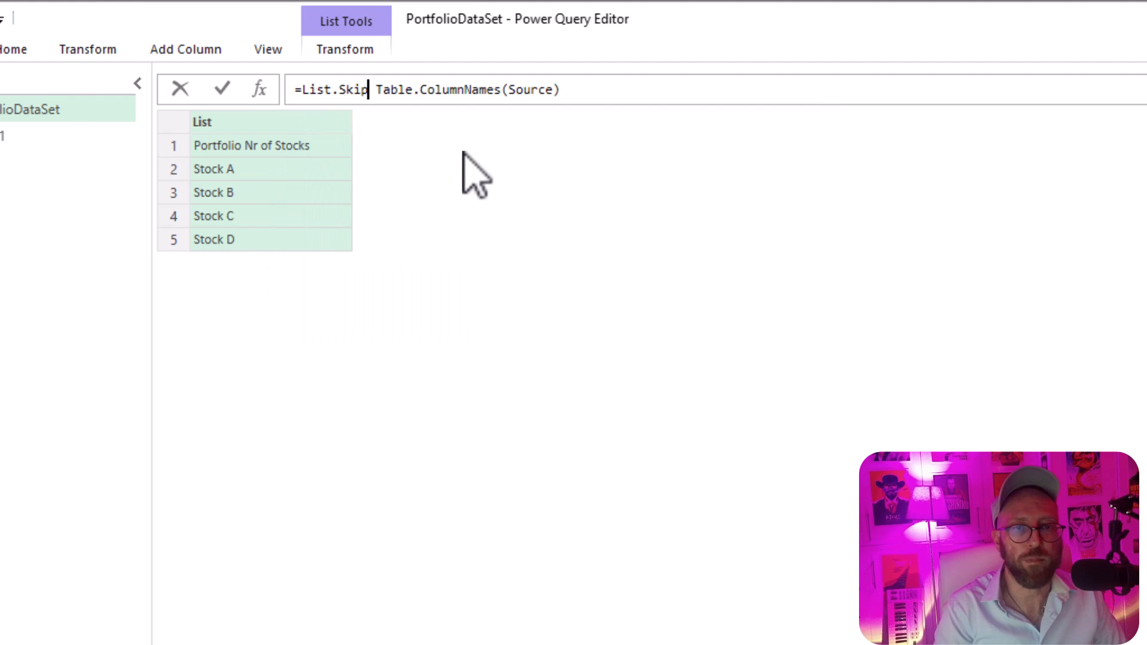
pyautogui.write('(')
pyautogui.press('Delete')
pyautogui.press('End')
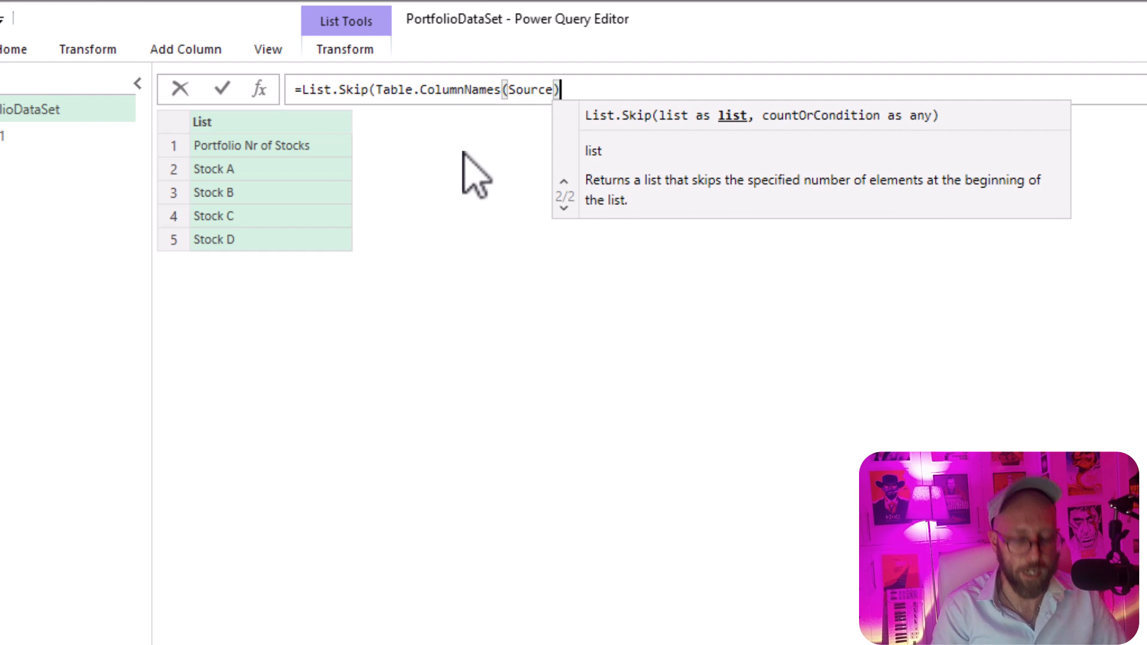
pyautogui.write(',1)')
pyautogui.press('Return')
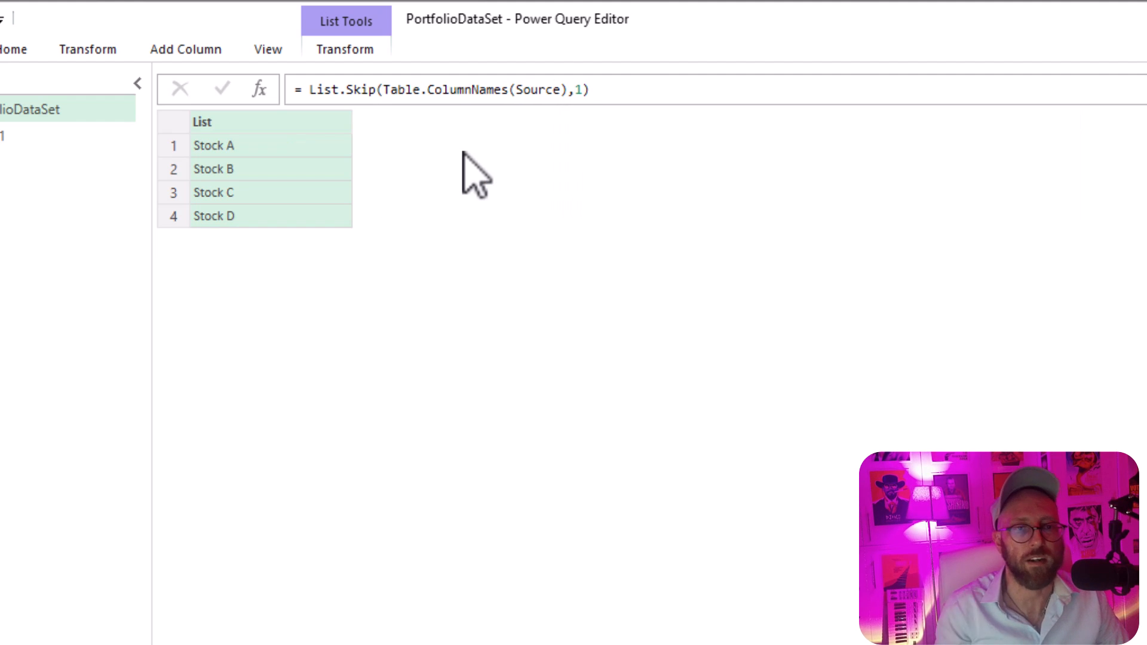
# Step: Check the stock names in the list against the Source table, and look through the list items in the ColumnNames step
pyautogui.click(266, 171)
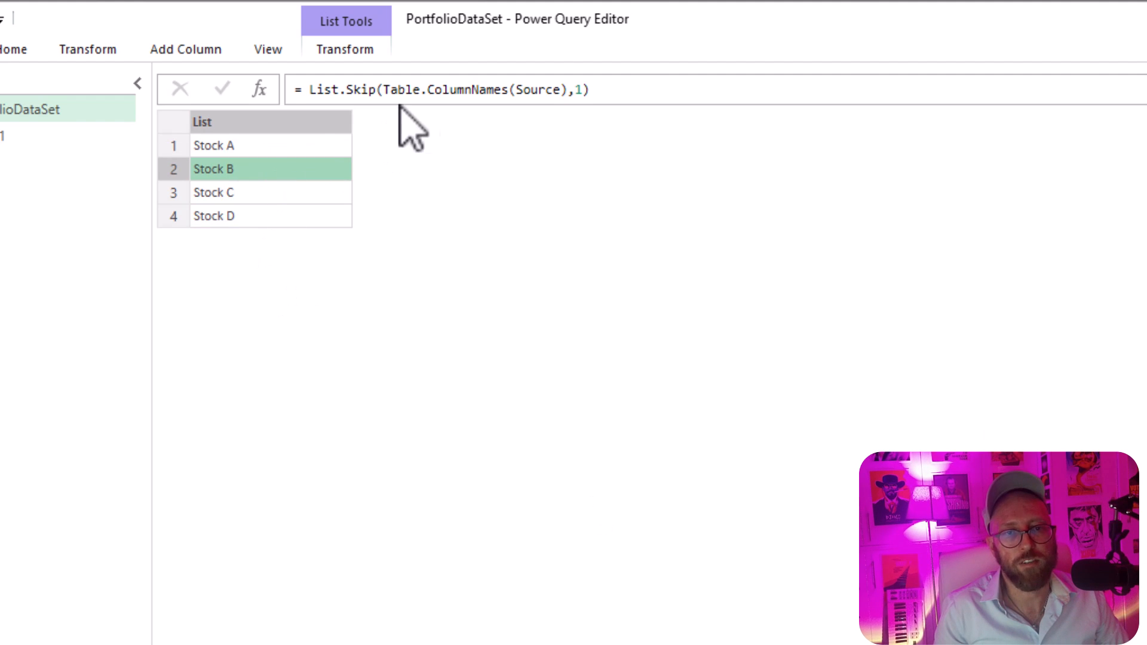
pyautogui.click(1146, 185)
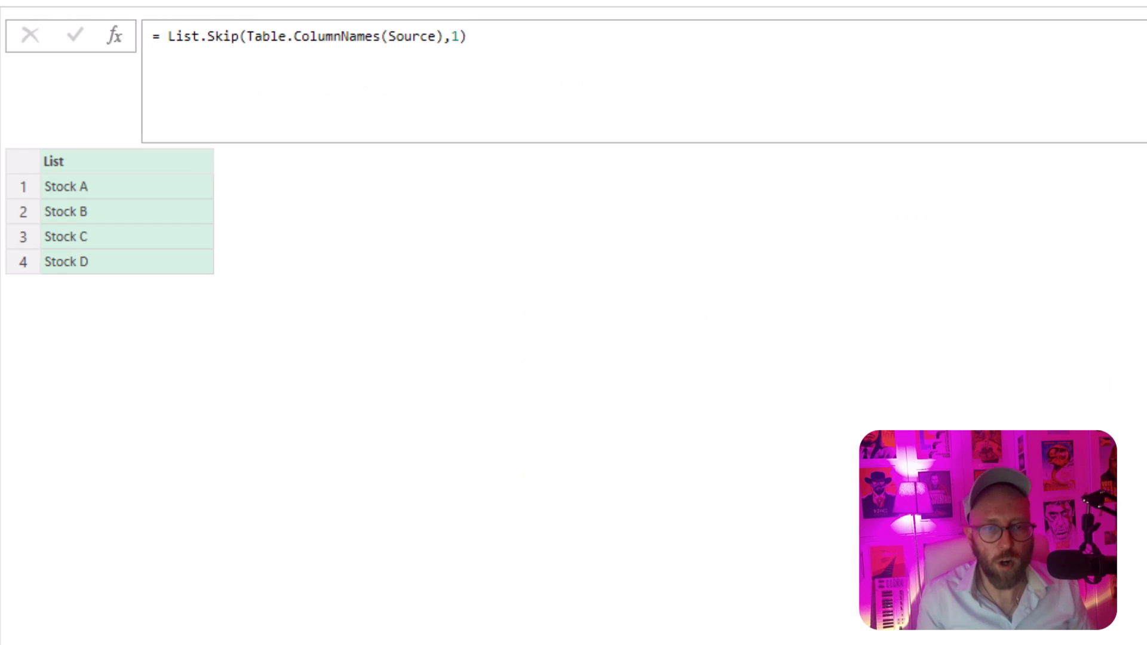
pyautogui.click(1025, 325)
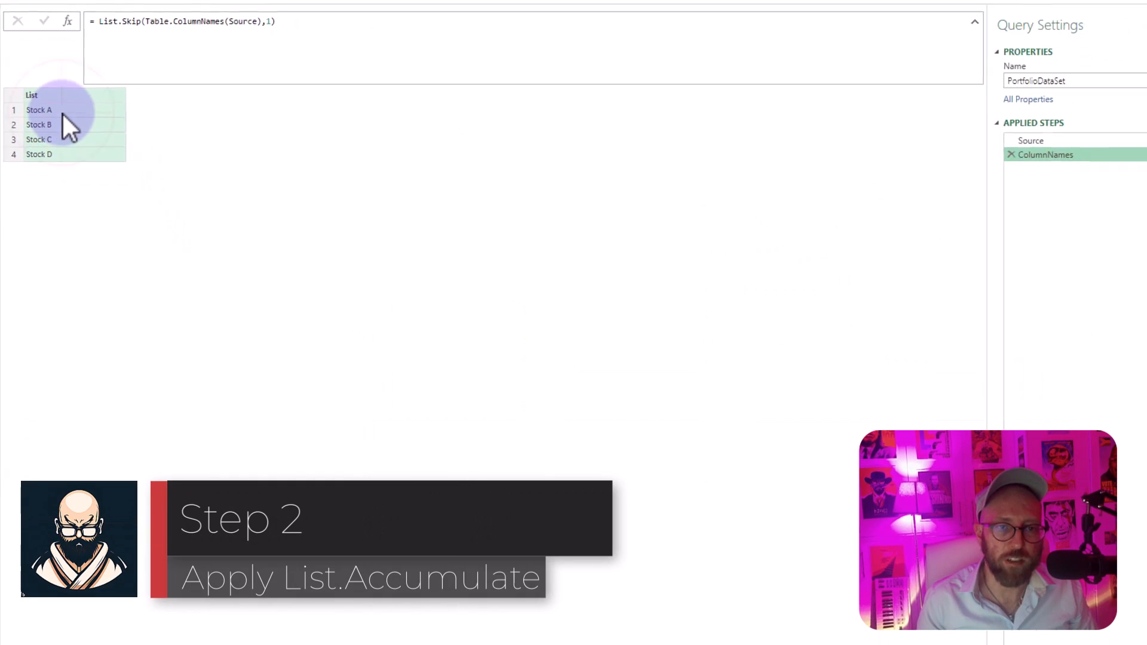
pyautogui.click(63, 113)
pyautogui.press('Down')
pyautogui.press('Down')
pyautogui.press('Down')
pyautogui.click(73, 140)
pyautogui.click(70, 126)
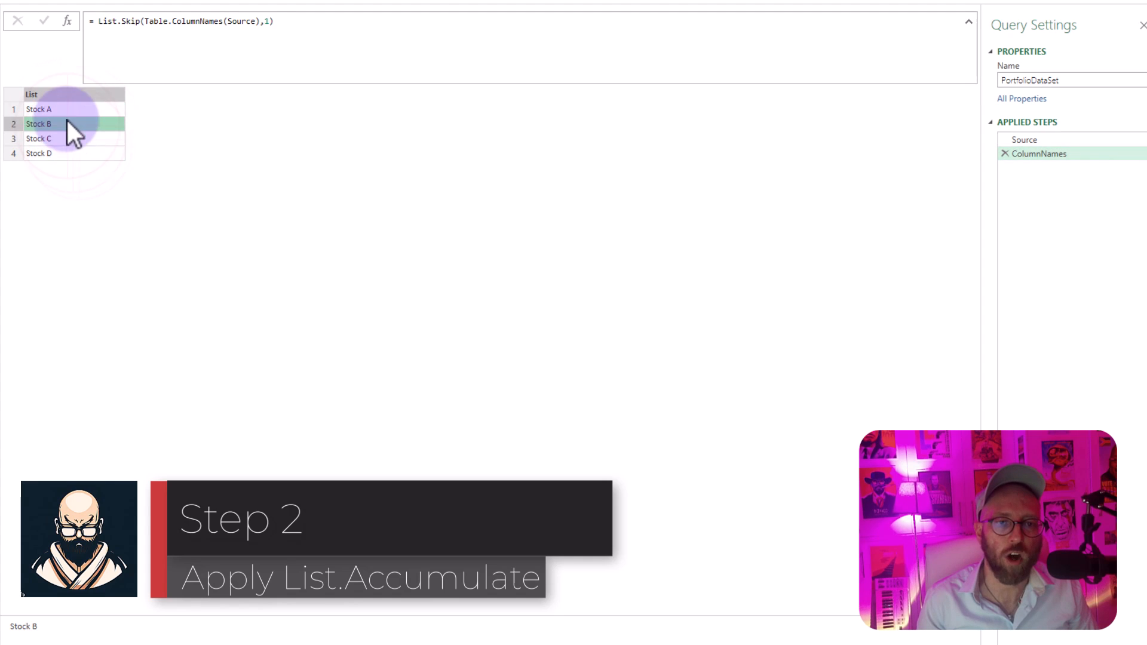
pyautogui.click(68, 111)
# Step: Add a new step and begin its formula as List.Accumulate with ColumnNames as the list and Source as the seed
pyautogui.click(68, 24)
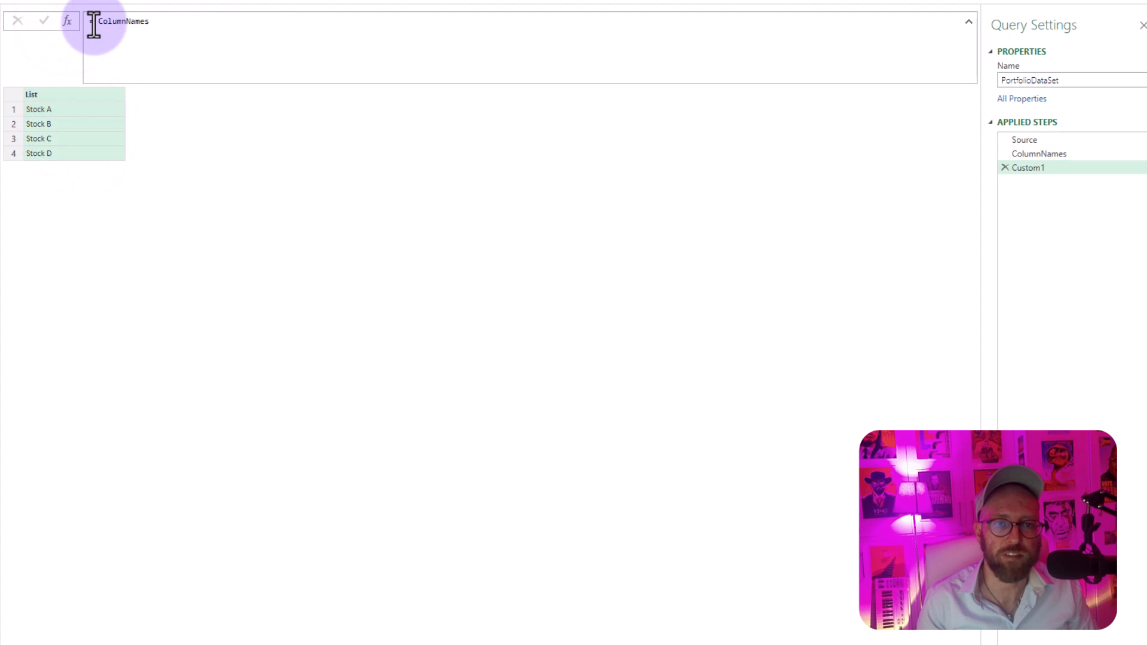
pyautogui.click(94, 23)
pyautogui.write('list.Acc')
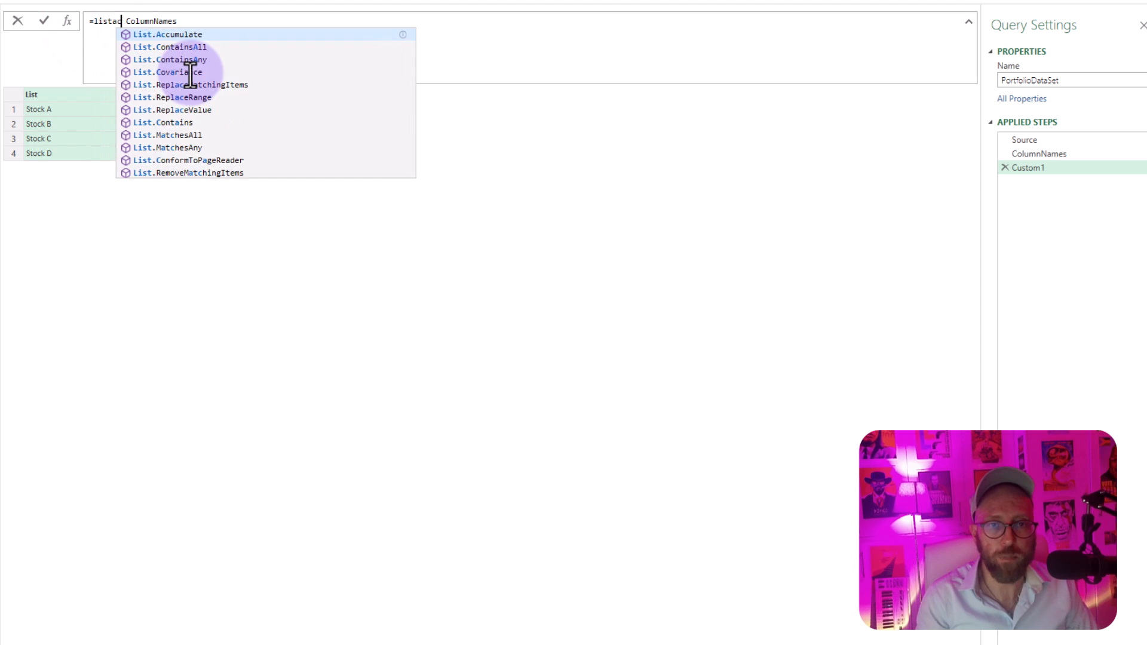
pyautogui.press('Tab')
pyautogui.write('(')
pyautogui.press('Delete')
pyautogui.press('Delete')
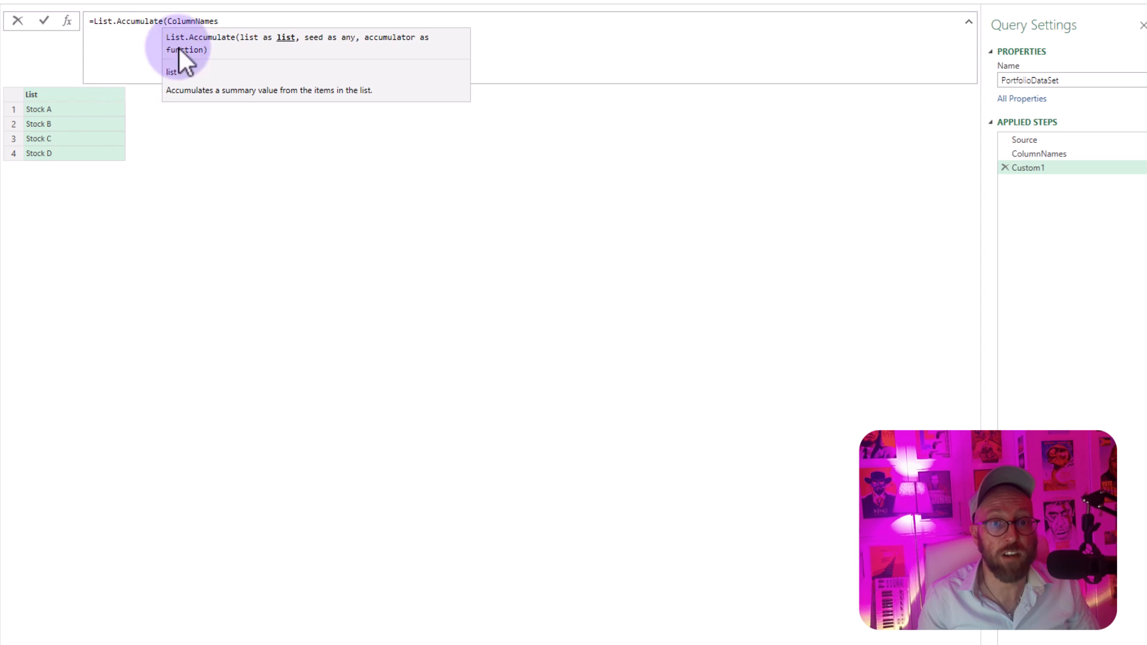
pyautogui.click(223, 22)
pyautogui.write(', Source')
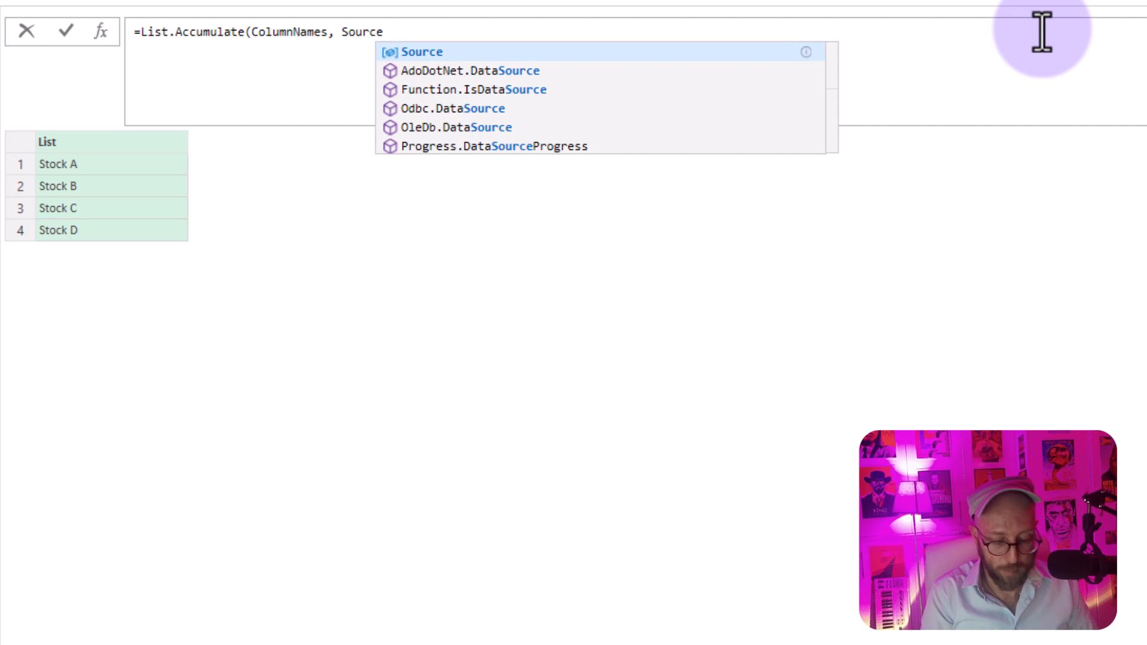
pyautogui.write(',')
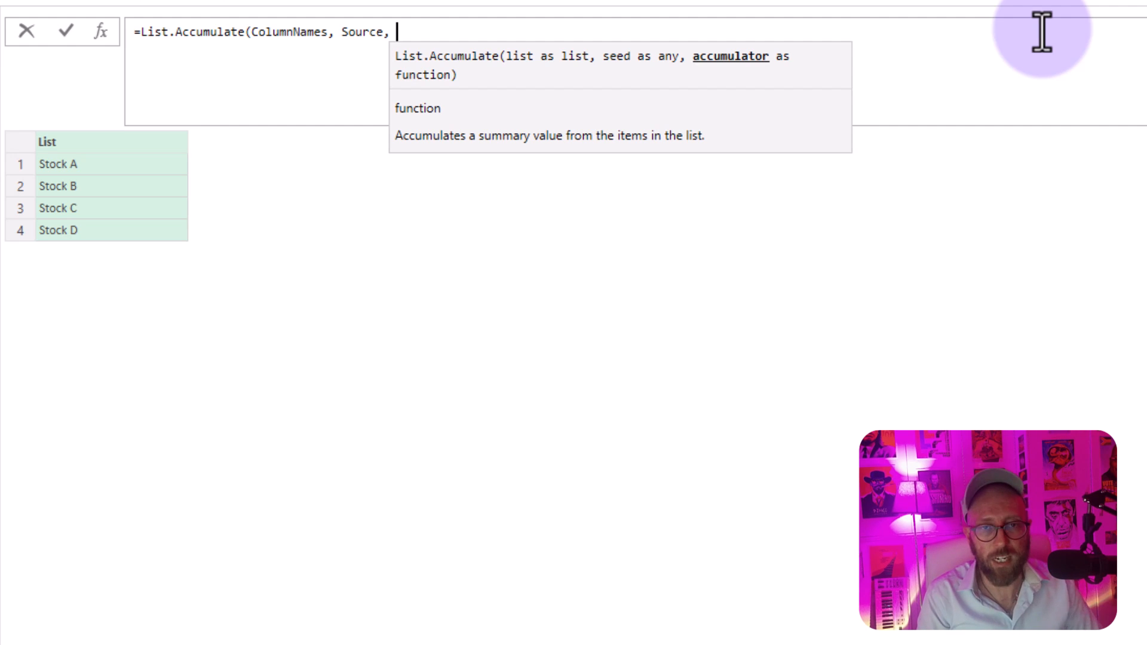
# Step: Begin the accumulator function on a new formula line as (state, current)=> Table.AddColumn(
pyautogui.hotkey('shift', 'Return')
pyautogui.write('(state, cur')
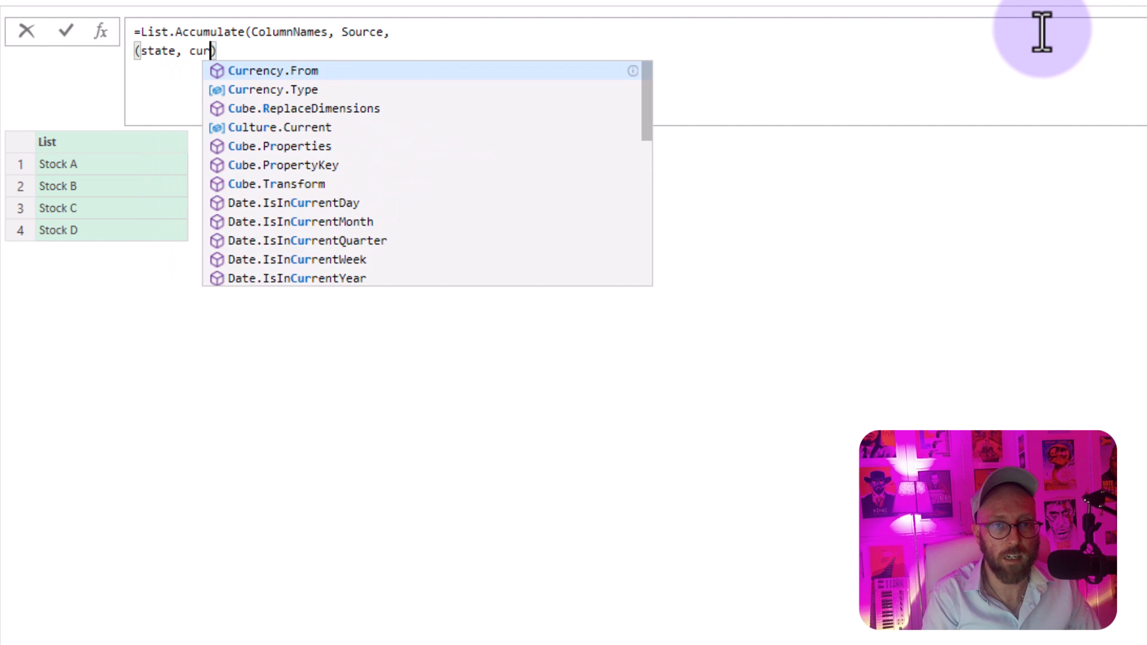
pyautogui.write('rent)=')
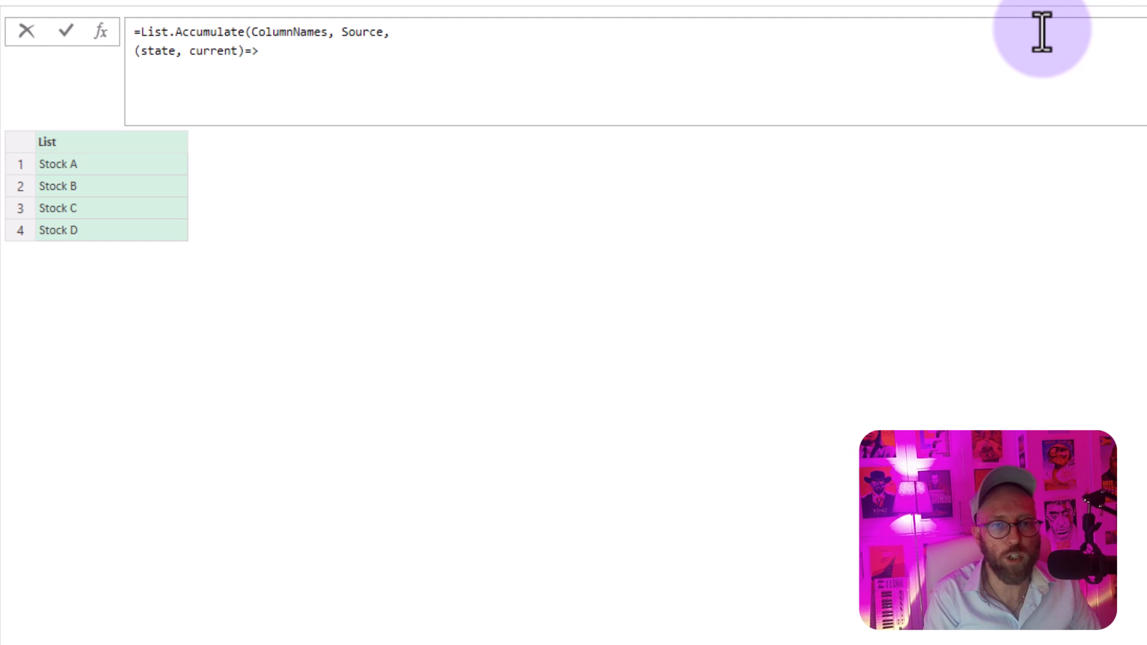
pyautogui.write('>')
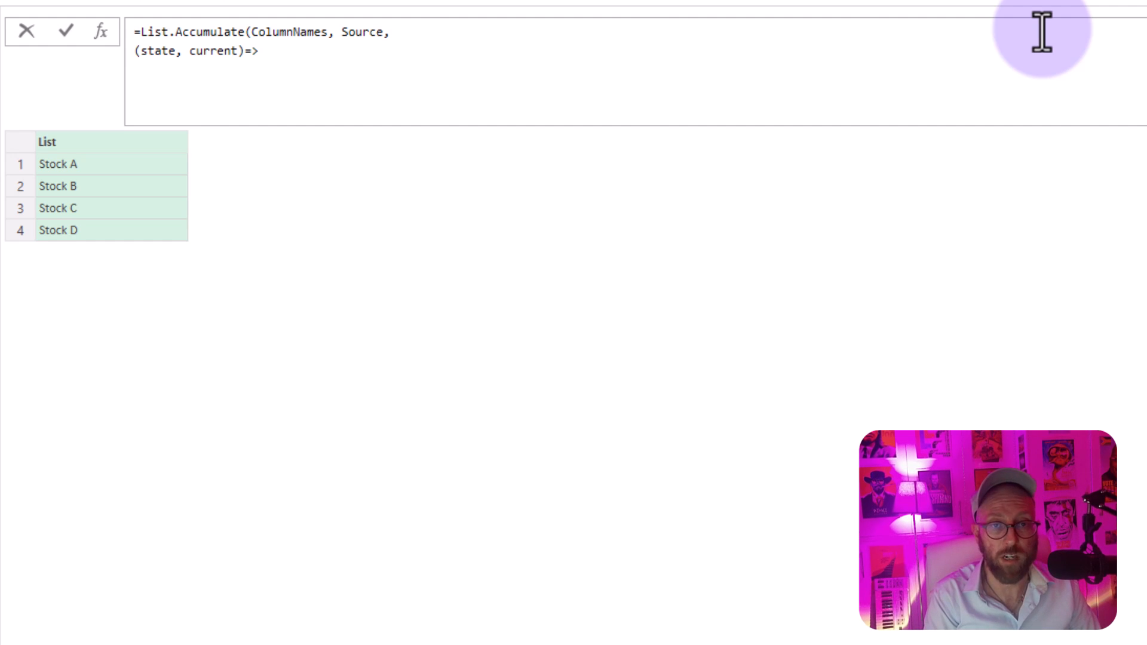
pyautogui.write(' tablead')
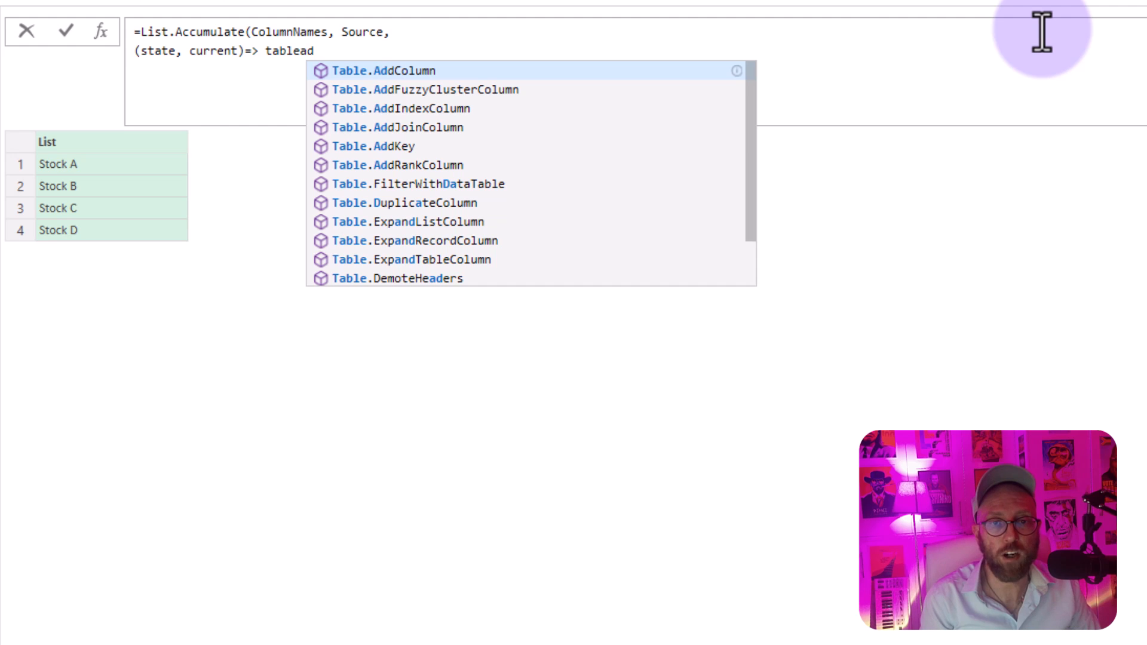
pyautogui.press('Tab')
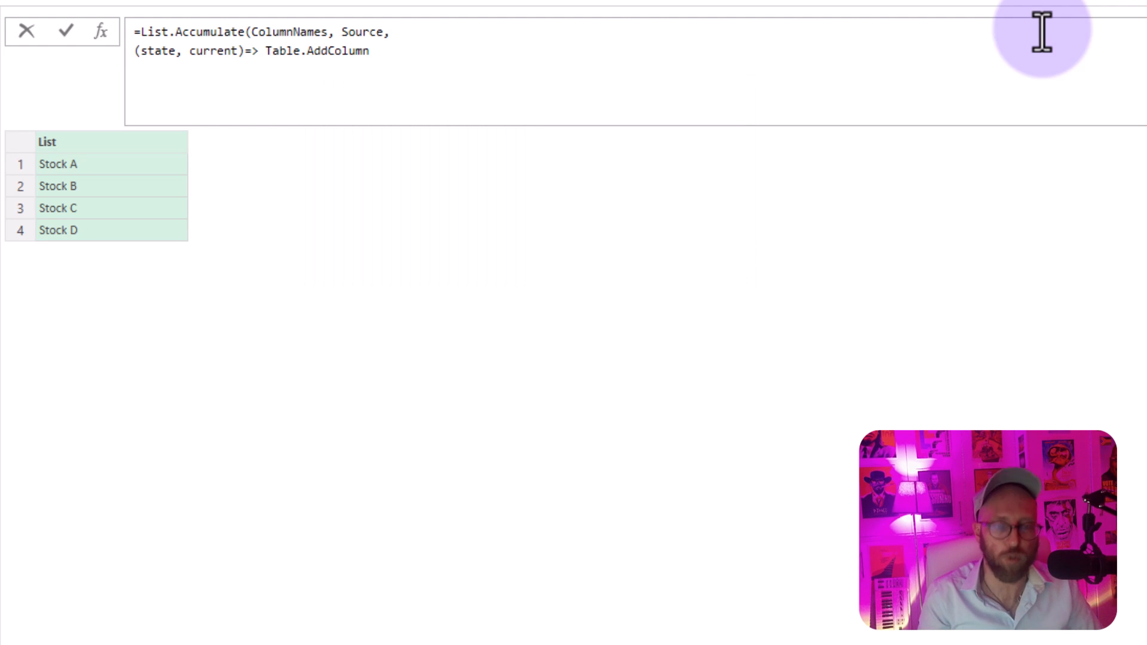
pyautogui.write('(')
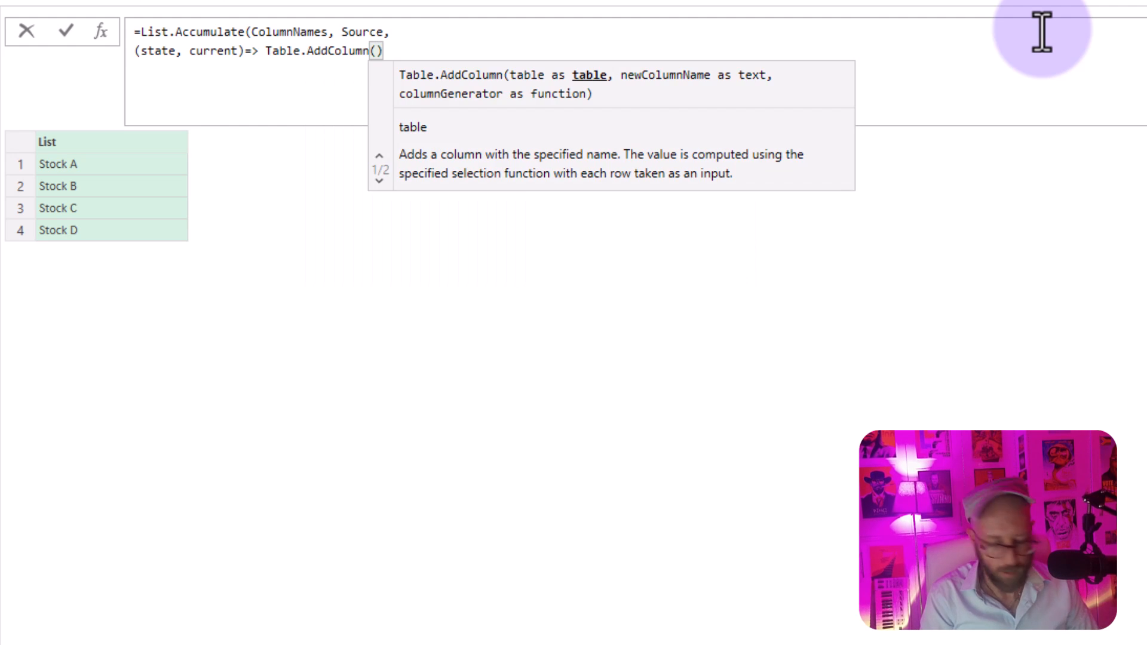
pyautogui.write('s')
# Step: Give Table.AddColumn state as its table and current & "%" as the new column name
pyautogui.press('Tab')
pyautogui.write(', cu')
pyautogui.press('Tab')
pyautogui.write('& ')
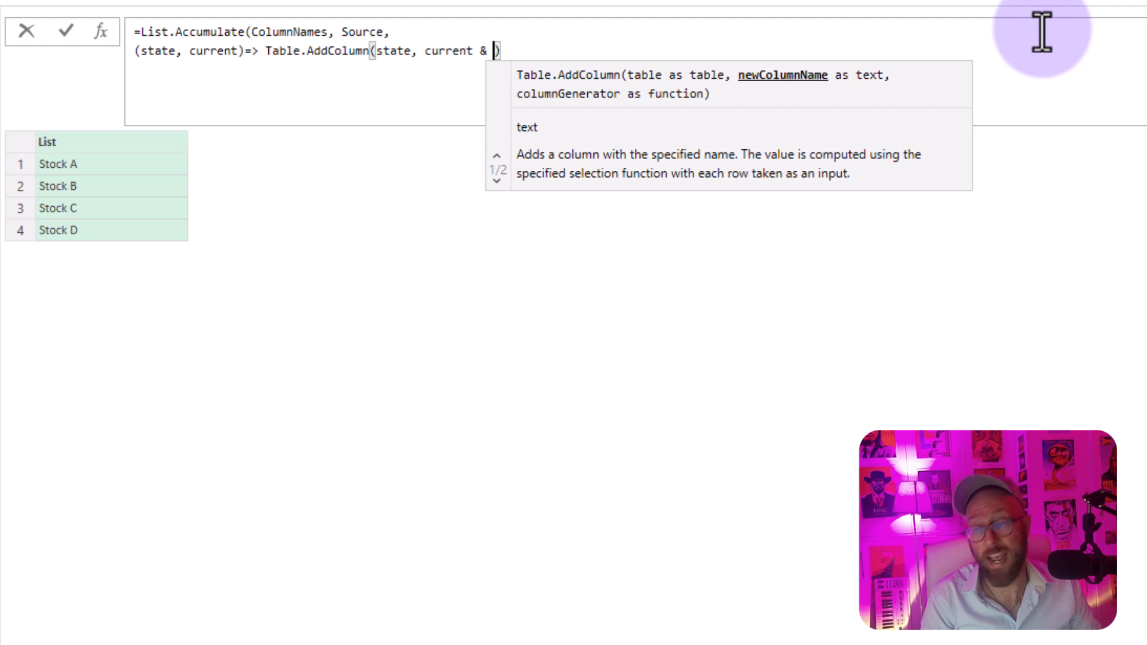
pyautogui.write('"%')
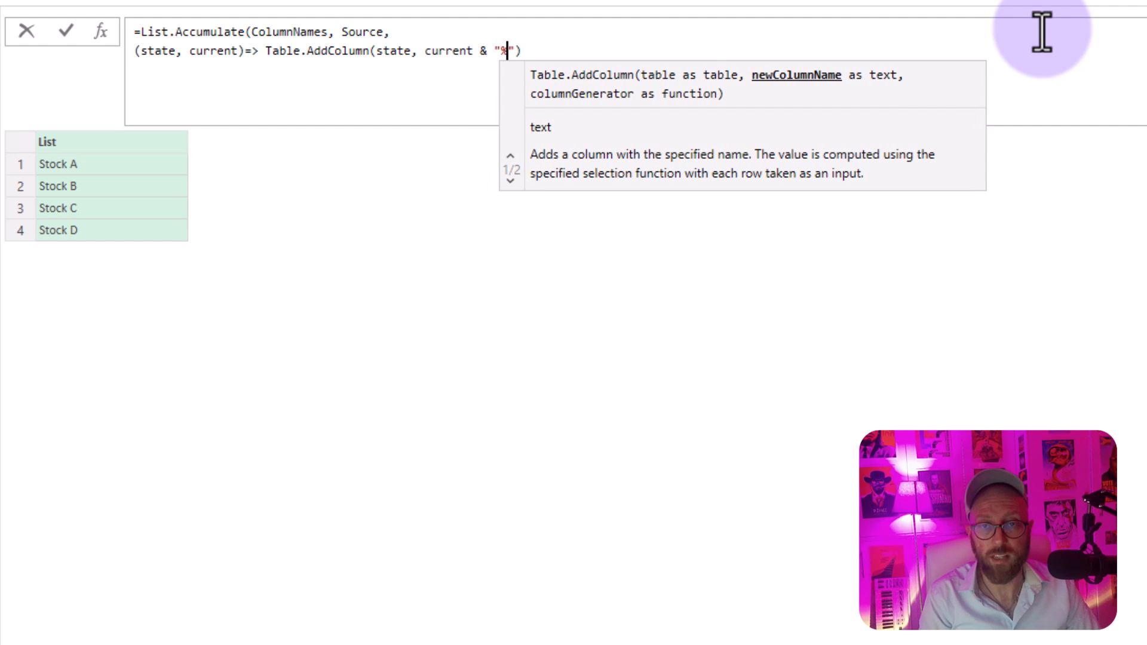
pyautogui.press('Right')
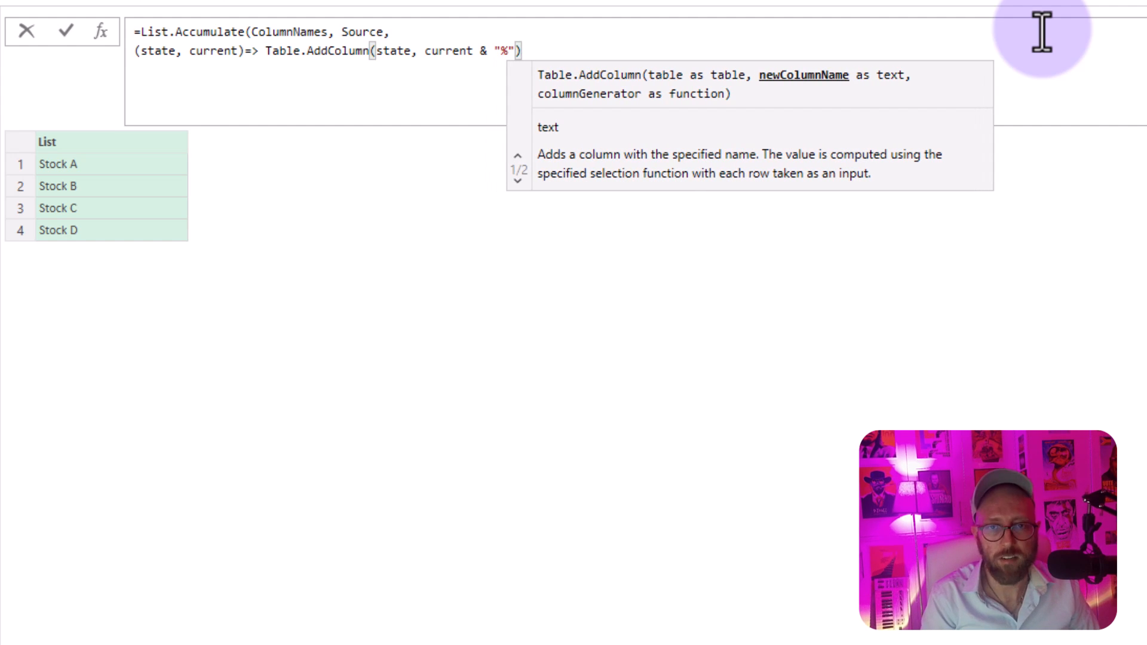
# Step: Complete the Table.AddColumn call with each current as the column generator, close the List.Accumulate formula and evaluate it
pyautogui.write(', each')
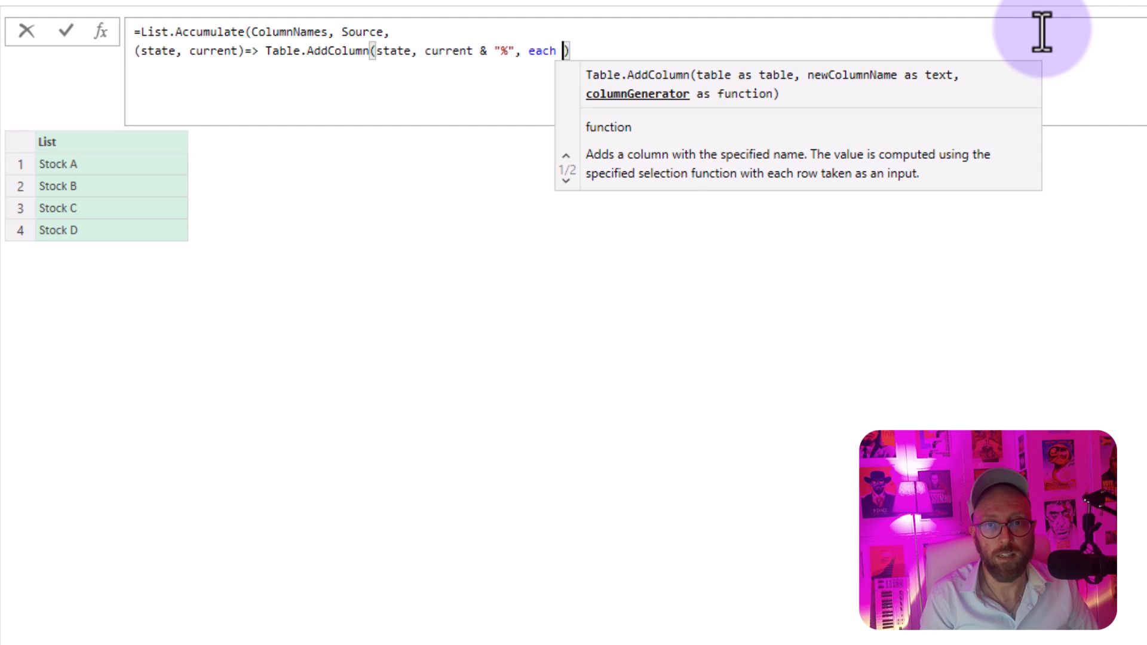
pyautogui.write(' current')
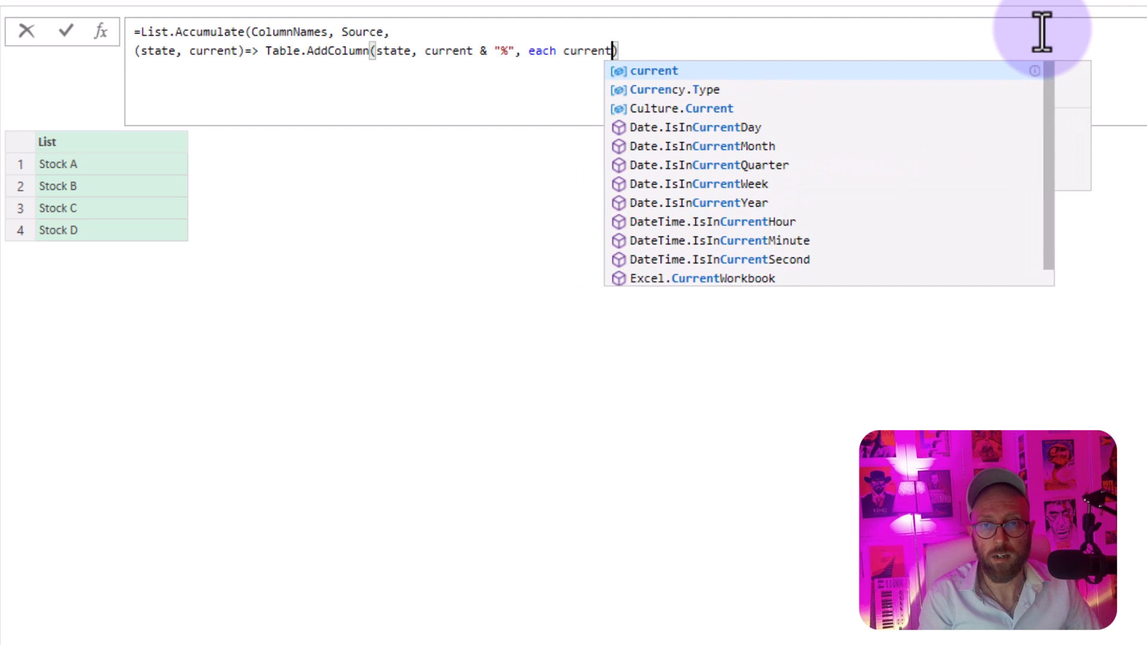
pyautogui.press('Escape')
pyautogui.write(')')
pyautogui.press('Return')
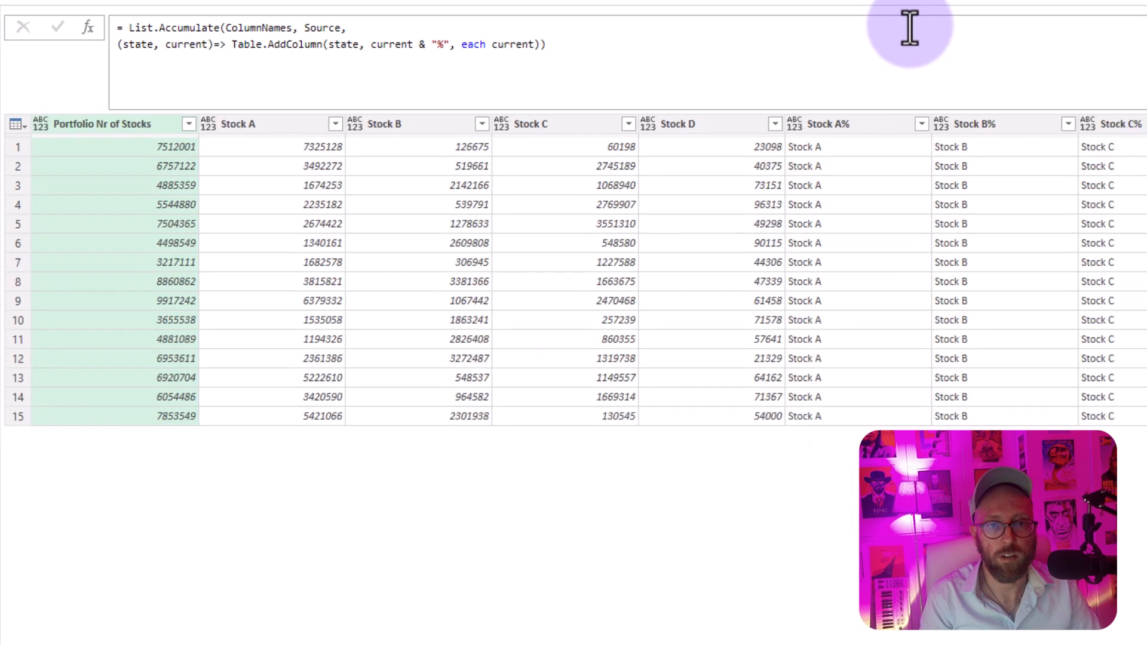
pyautogui.click(685, 265)
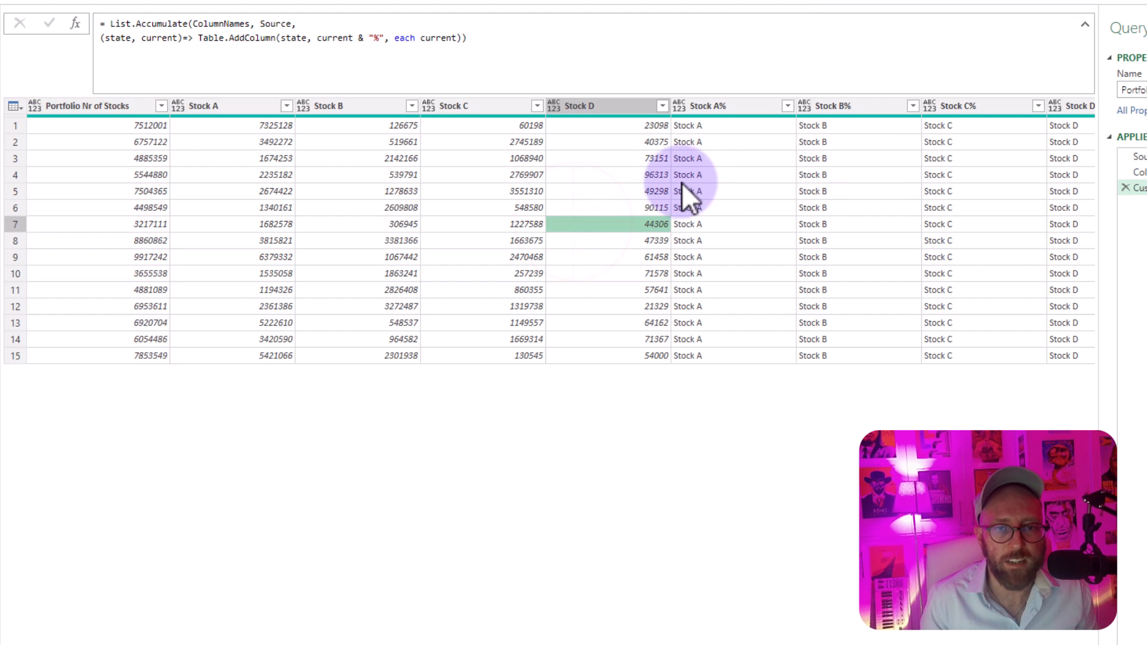
# Step: Compare the added percentage columns with the original Stock A to Stock D columns
pyautogui.click(717, 107)
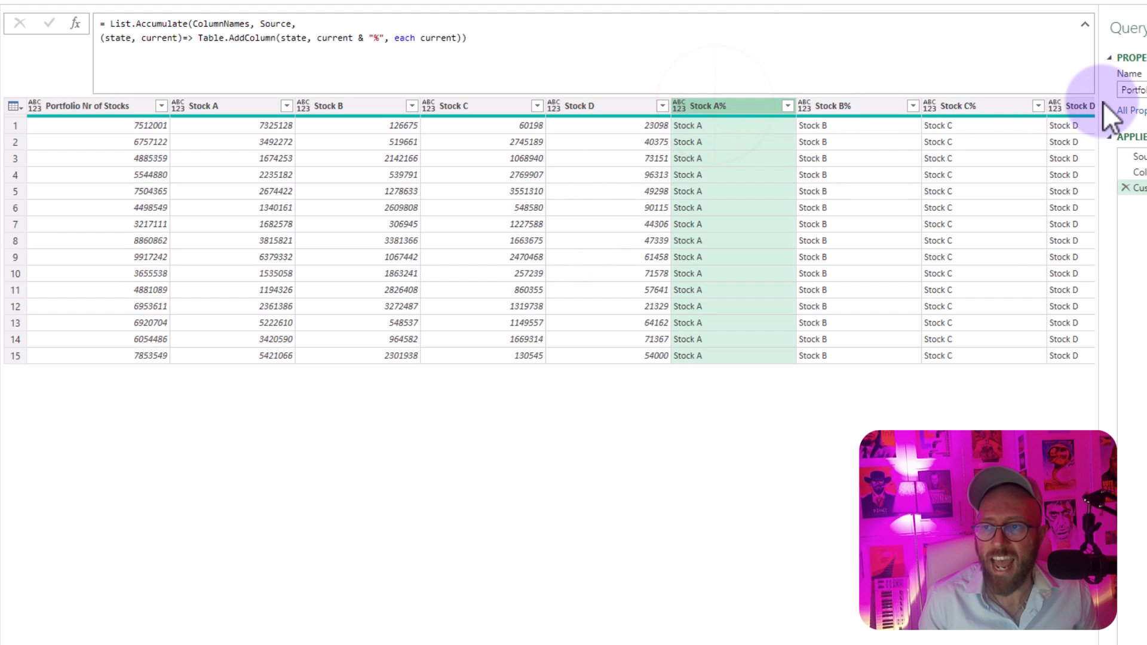
pyautogui.keyDown('shift'); pyautogui.click(1084, 105); pyautogui.keyUp('shift')
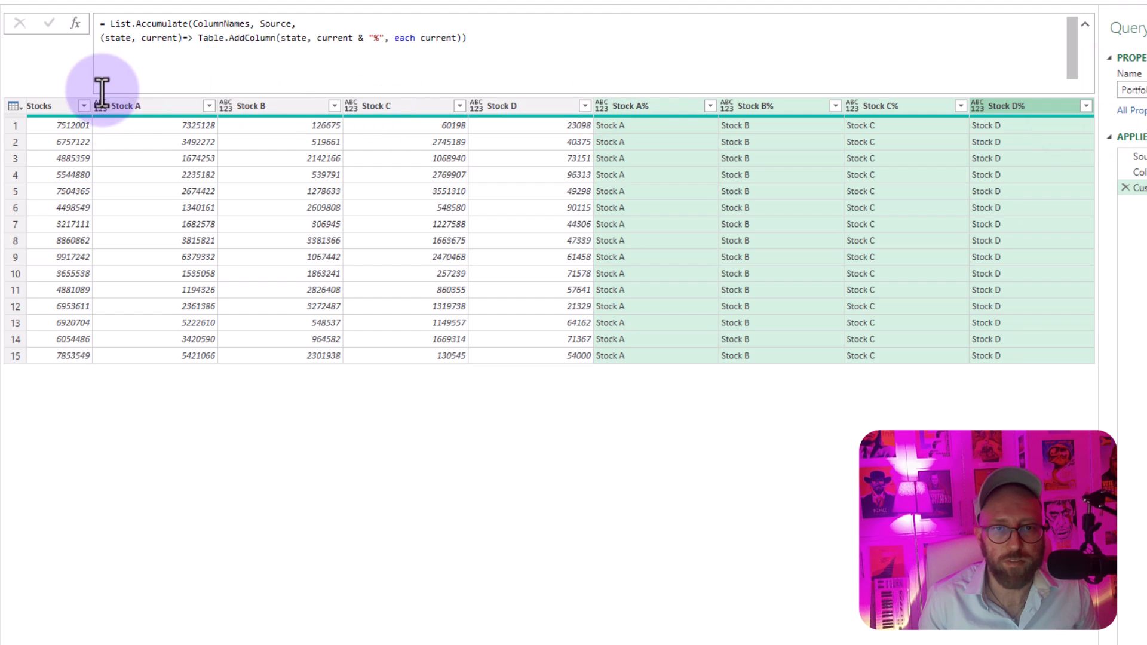
pyautogui.click(138, 108)
pyautogui.click(249, 105)
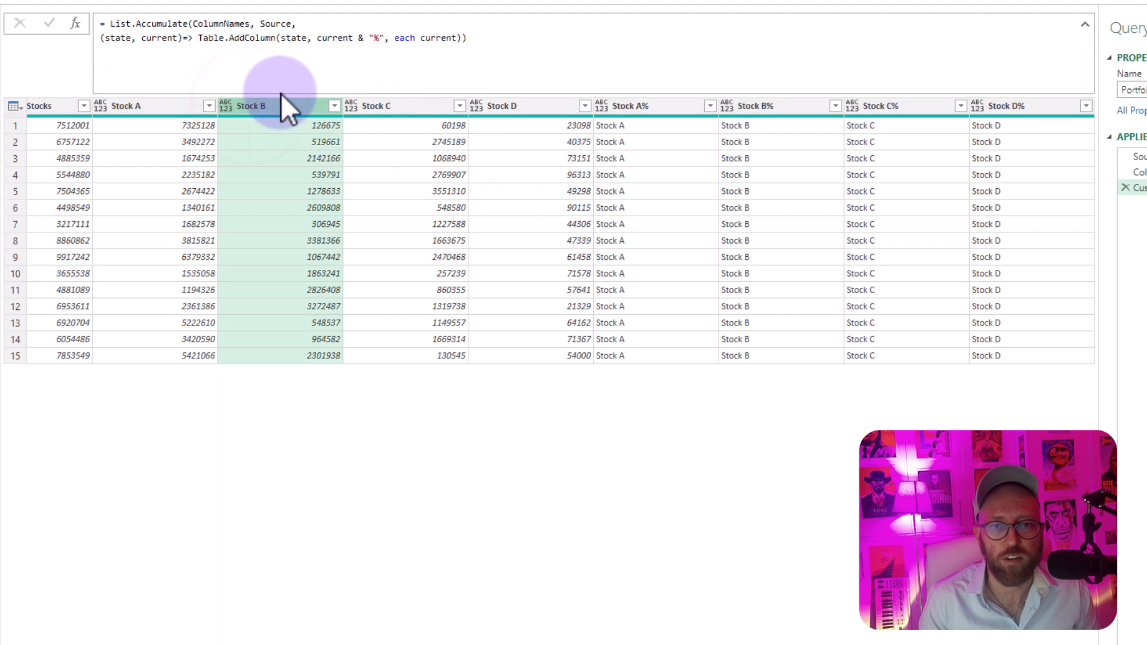
pyautogui.click(157, 106)
pyautogui.click(286, 106)
pyautogui.click(430, 106)
pyautogui.click(511, 106)
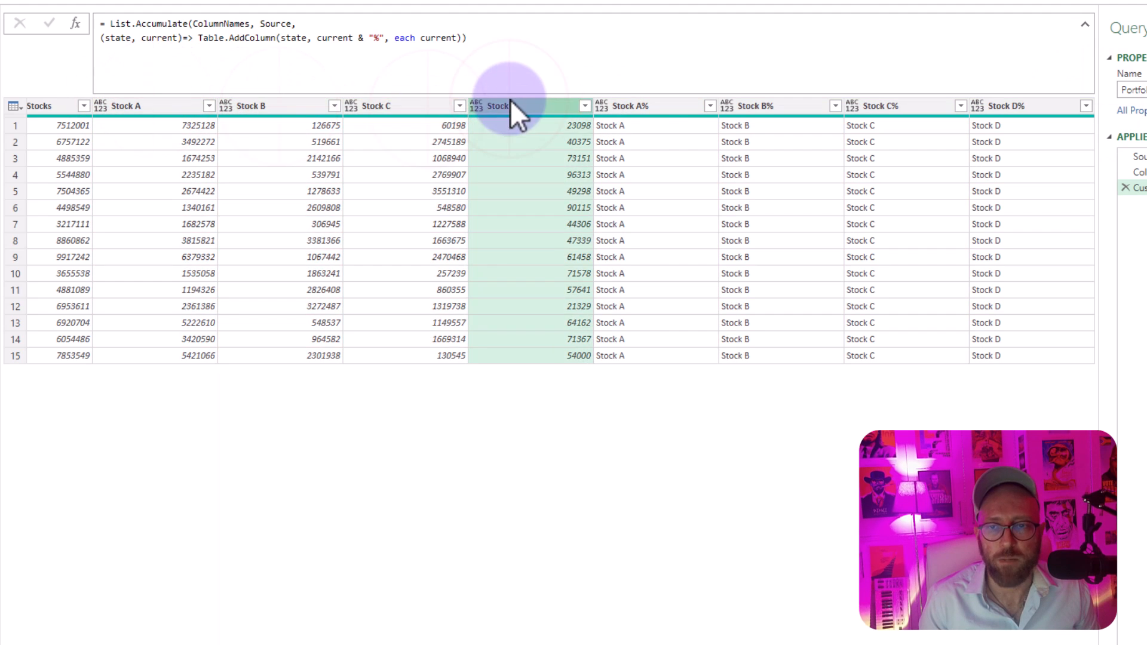
pyautogui.click(647, 107)
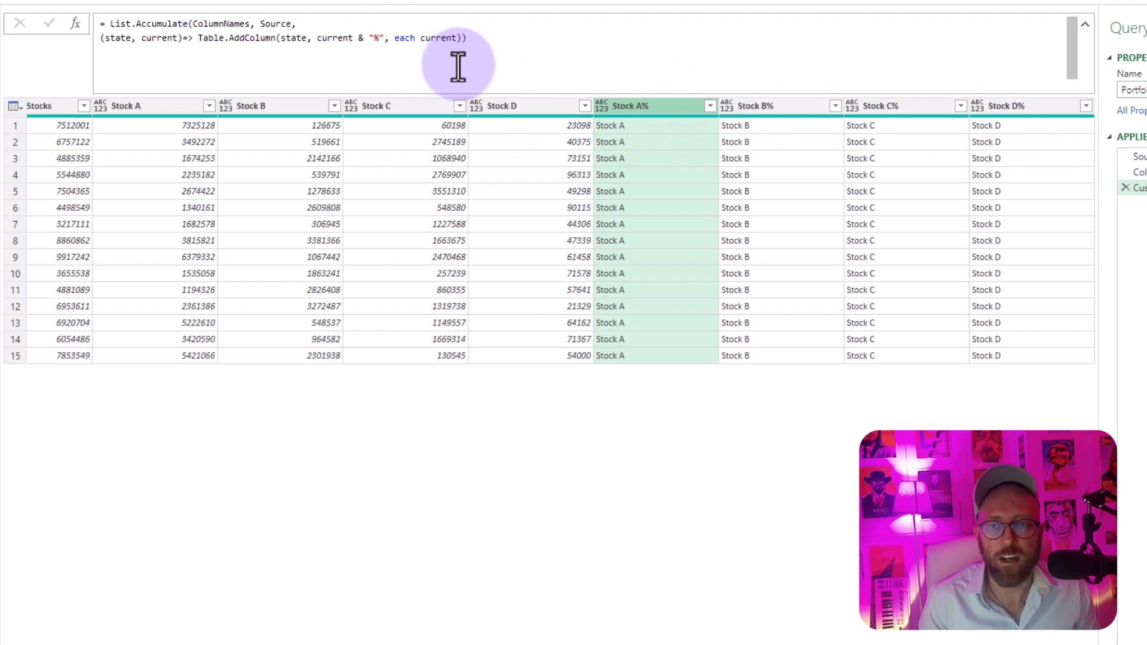
pyautogui.click(765, 107)
pyautogui.click(866, 106)
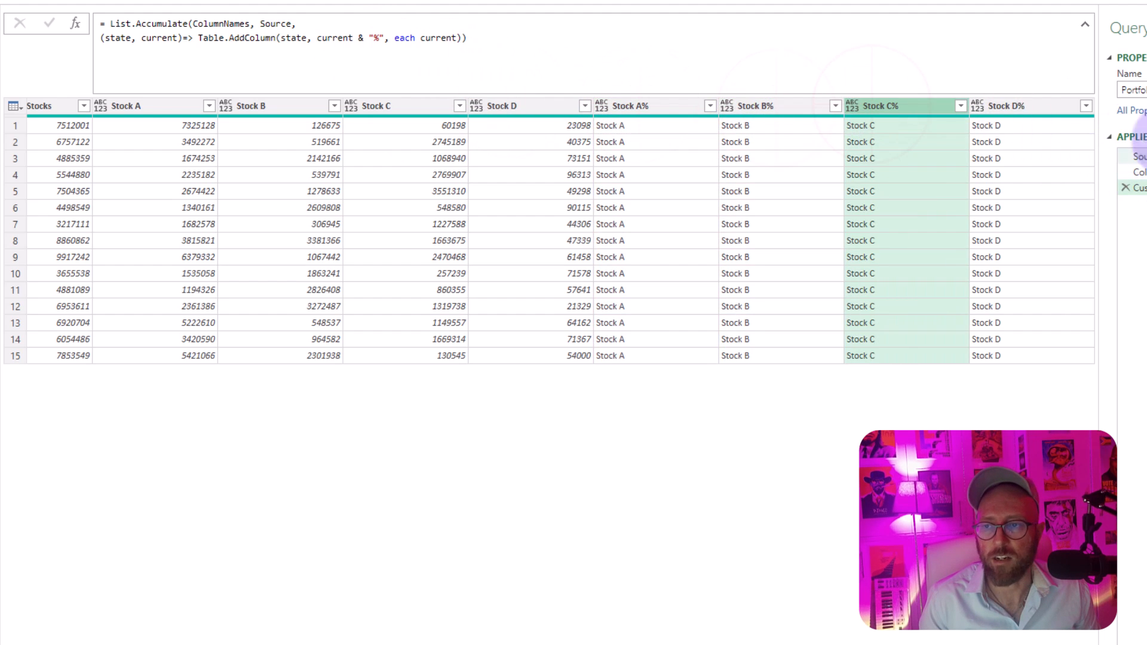
pyautogui.click(1040, 105)
pyautogui.click(160, 107)
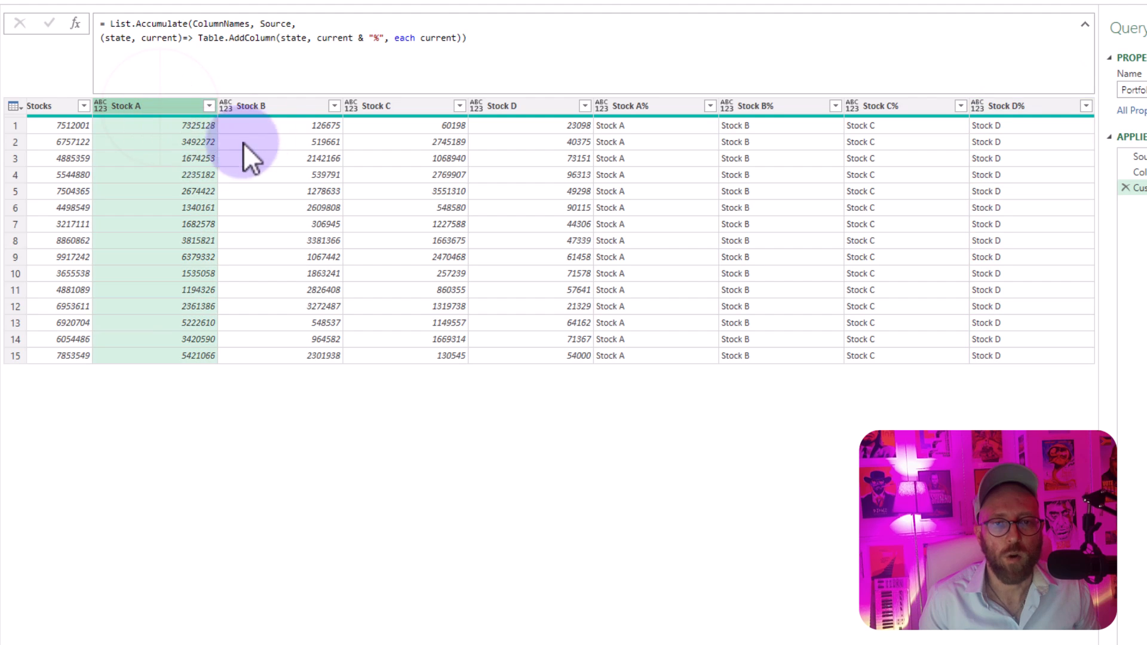
pyautogui.click(301, 108)
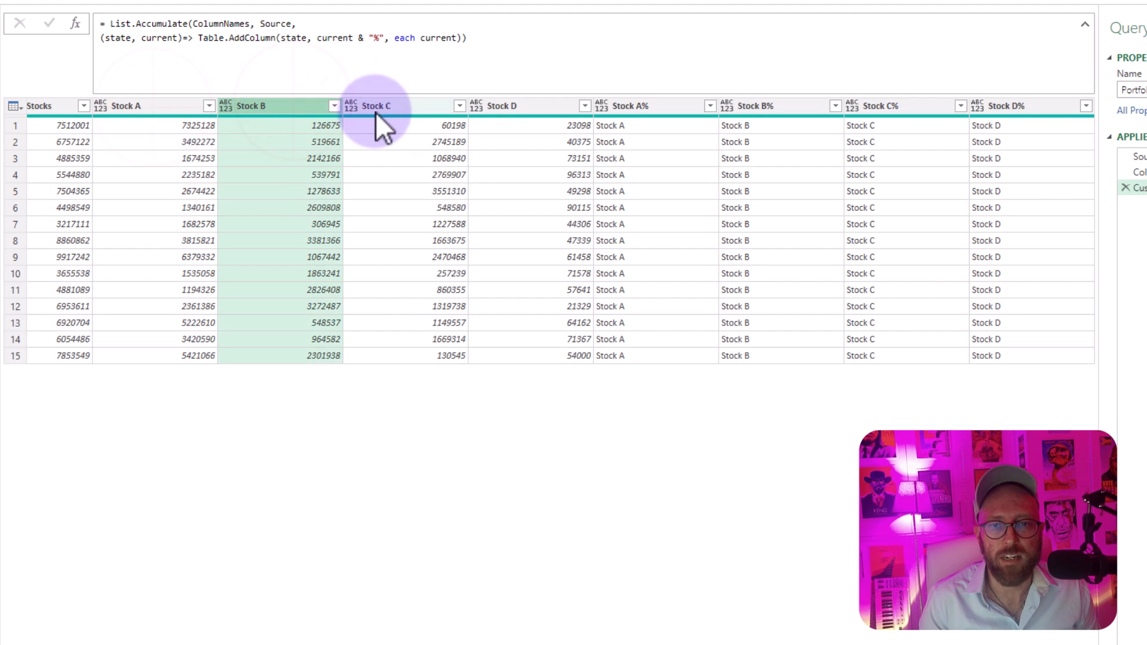
pyautogui.click(375, 111)
pyautogui.click(489, 105)
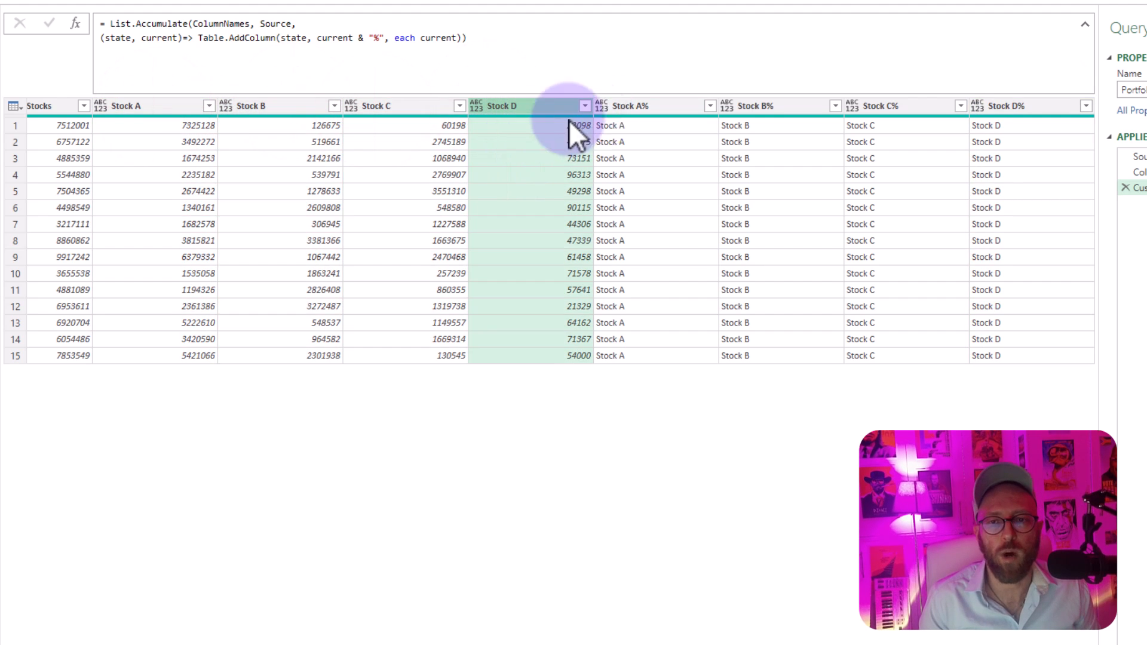
pyautogui.click(622, 106)
pyautogui.click(747, 110)
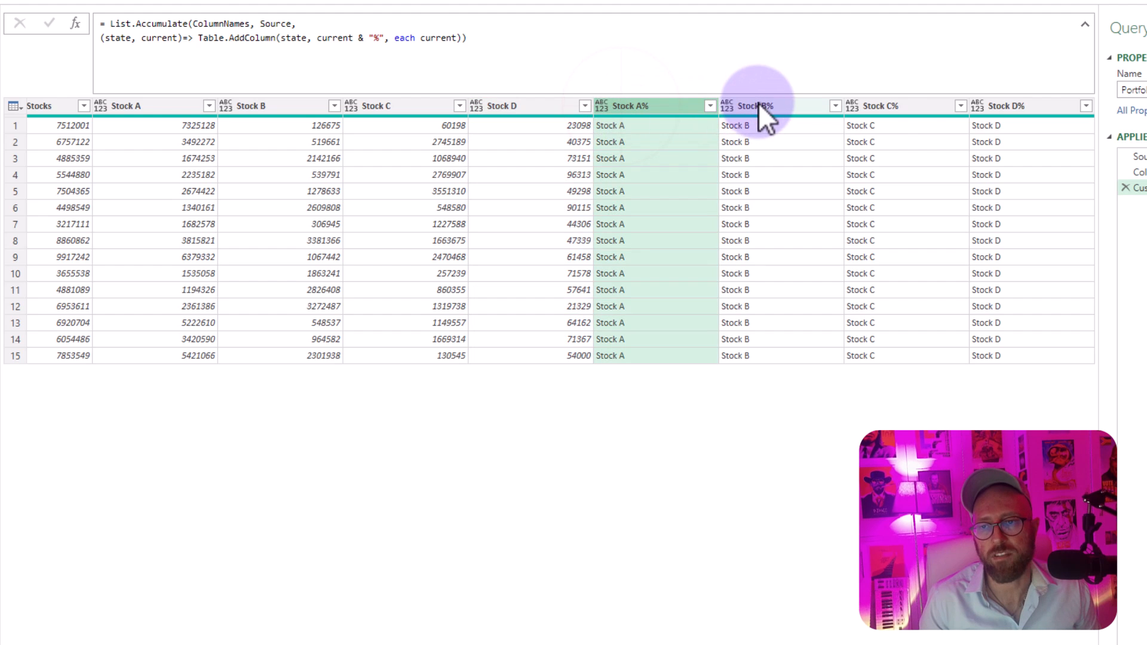
pyautogui.click(965, 112)
pyautogui.click(1022, 111)
pyautogui.click(889, 175)
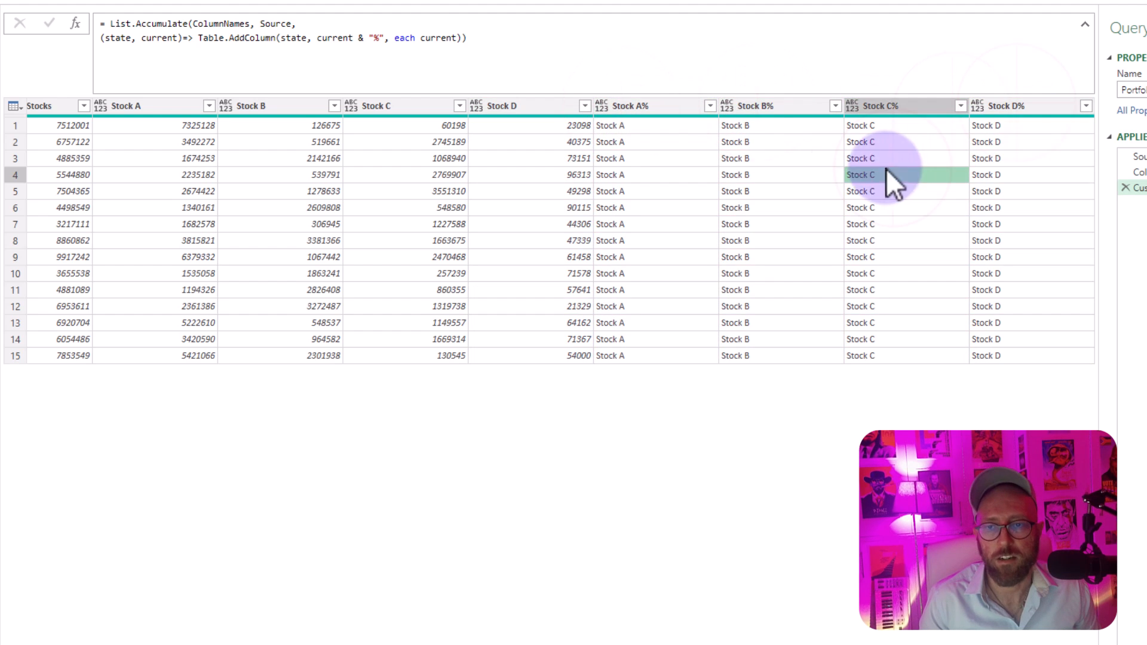
# Step: Examine the values in the Stock A% column against the each current expression in the formula
pyautogui.click(655, 141)
pyautogui.click(625, 127)
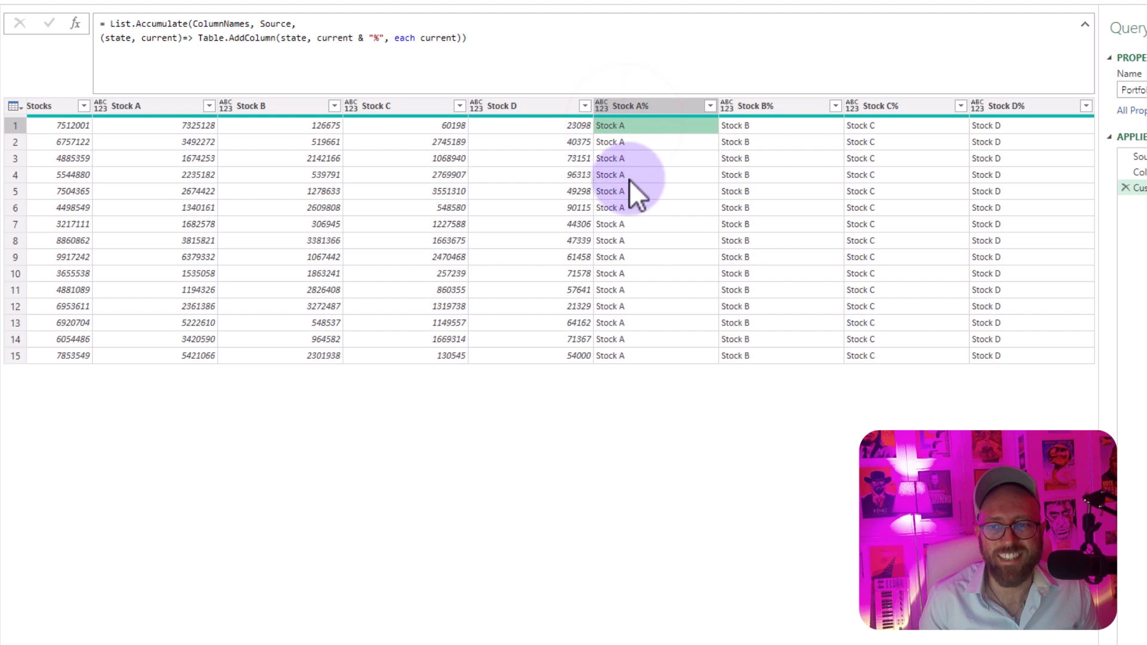
pyautogui.doubleClick(450, 38)
pyautogui.click(638, 241)
pyautogui.click(686, 176)
pyautogui.click(657, 127)
pyautogui.click(657, 207)
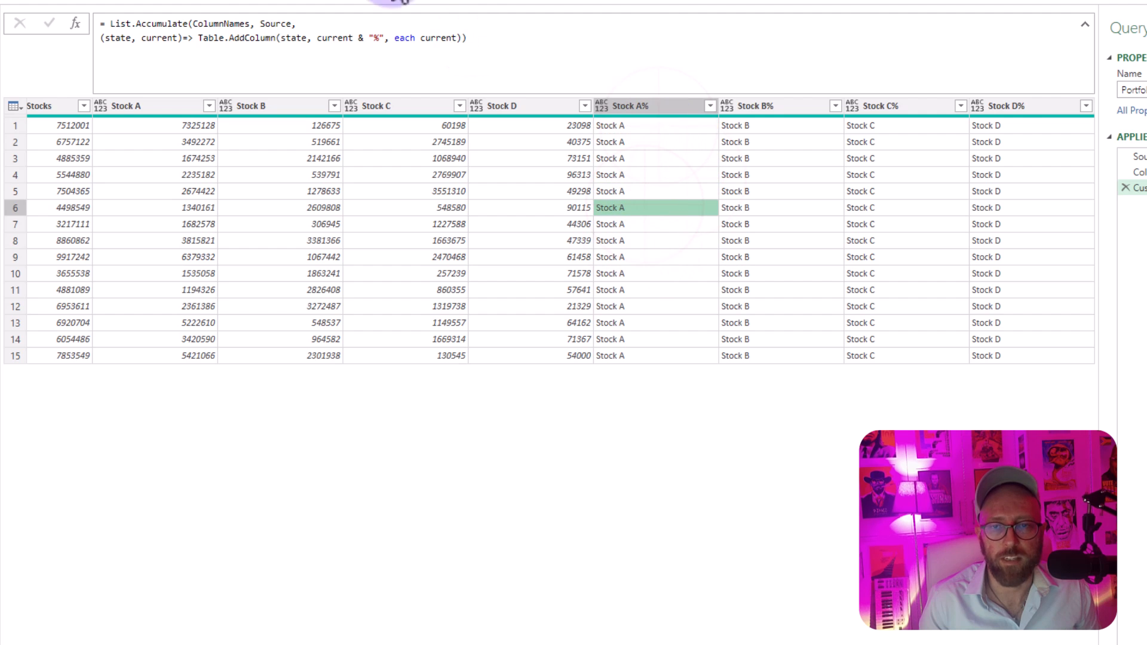
# Step: Try state instead of current as the column generator in Table.AddColumn and evaluate the formula
pyautogui.doubleClick(445, 38)
pyautogui.write('state')
pyautogui.press('Return')
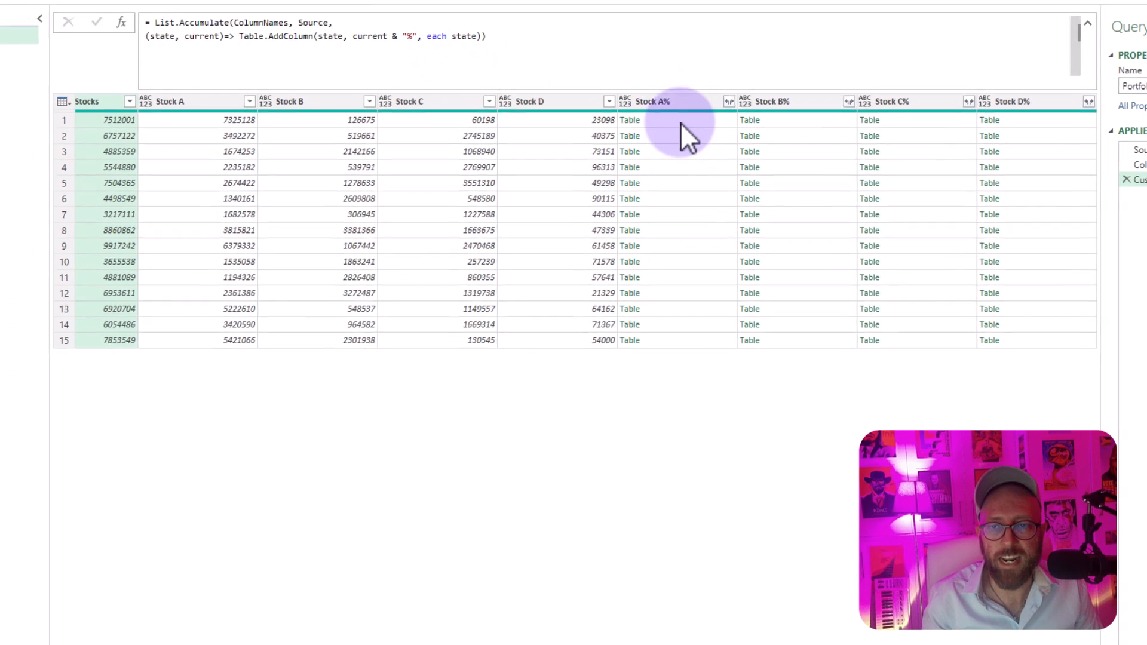
# Step: Preview the first-row nested table of each percentage column in an enlarged preview area to see how the state grows
pyautogui.click(687, 123)
pyautogui.click(786, 126)
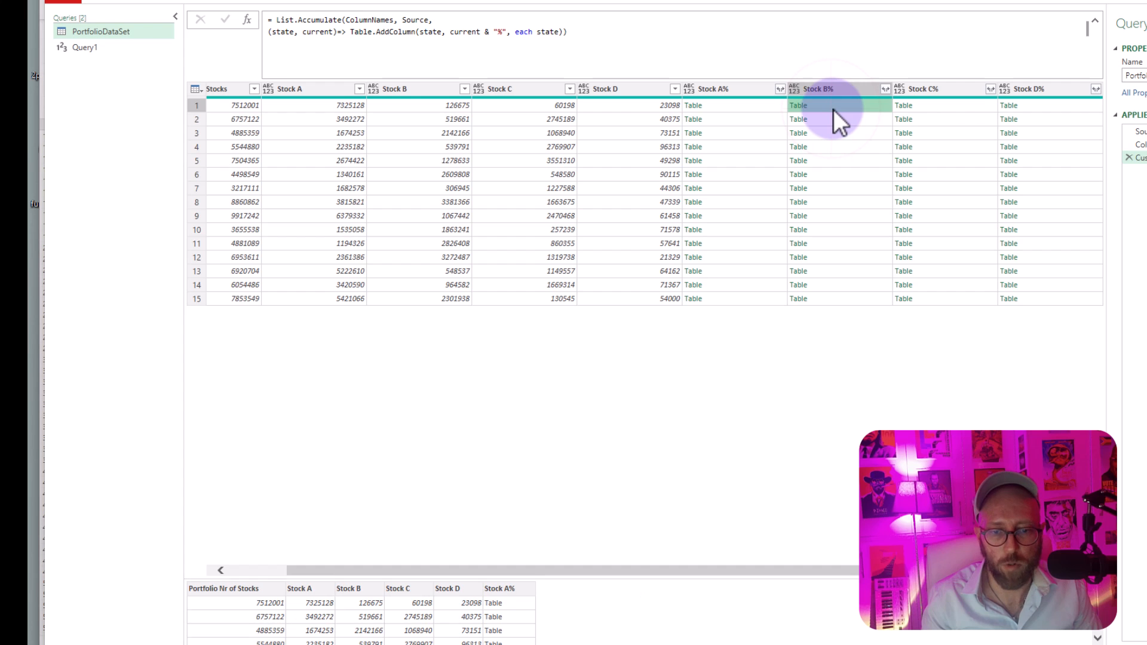
pyautogui.click(735, 108)
pyautogui.moveTo(568, 577); pyautogui.dragTo(581, 387)
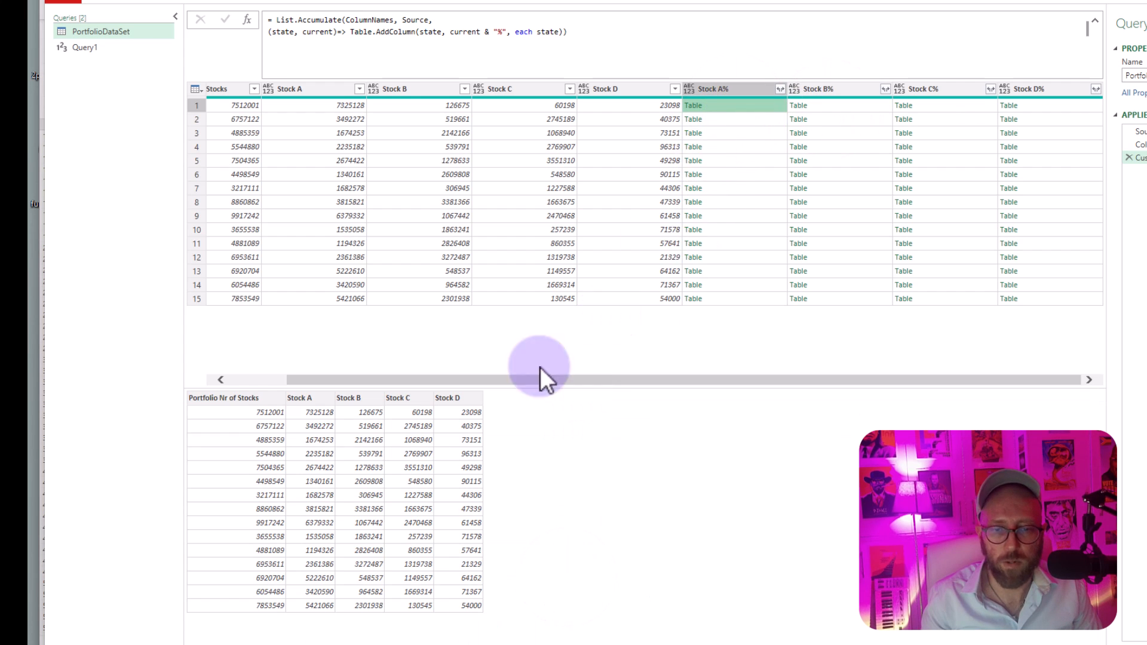
pyautogui.click(829, 105)
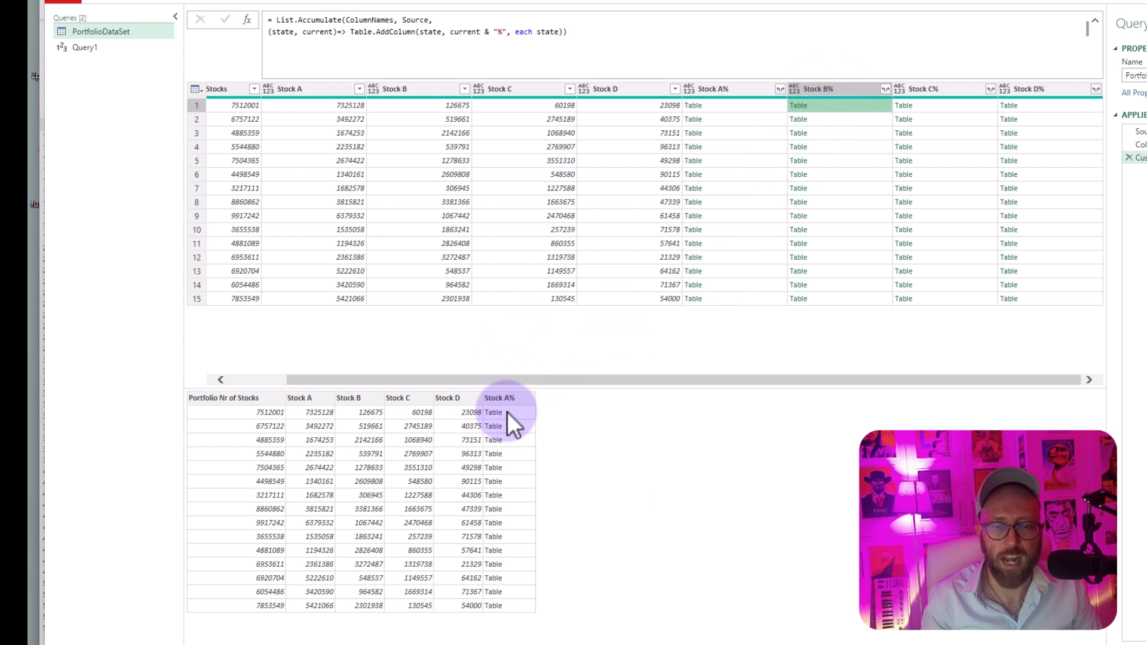
pyautogui.click(950, 106)
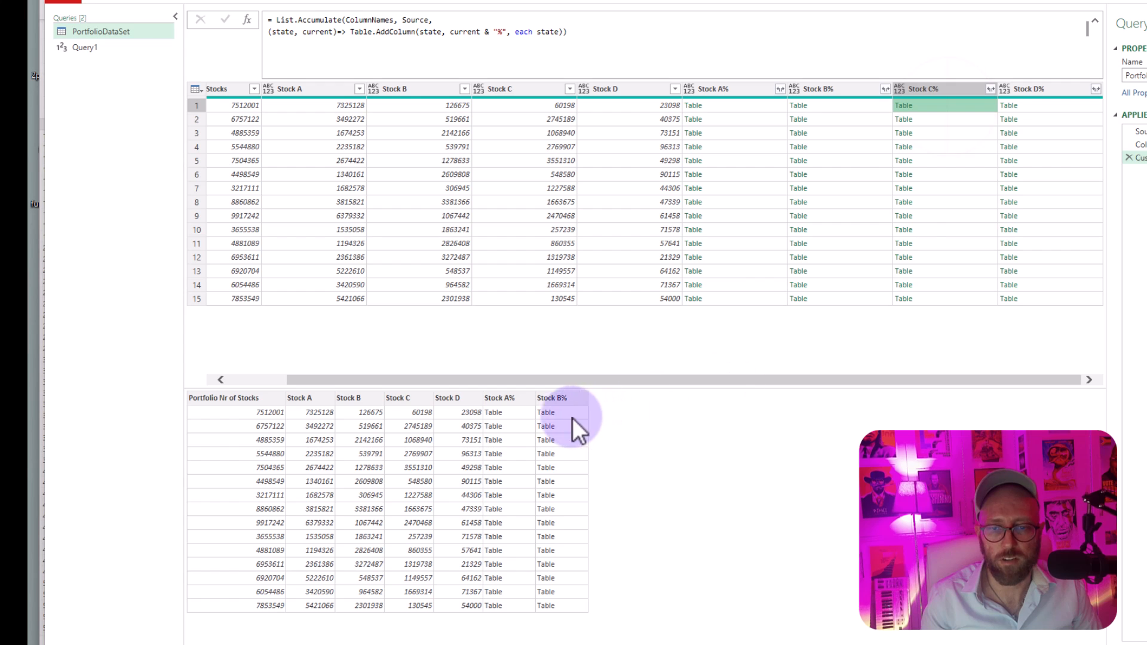
pyautogui.click(1028, 107)
pyautogui.click(747, 106)
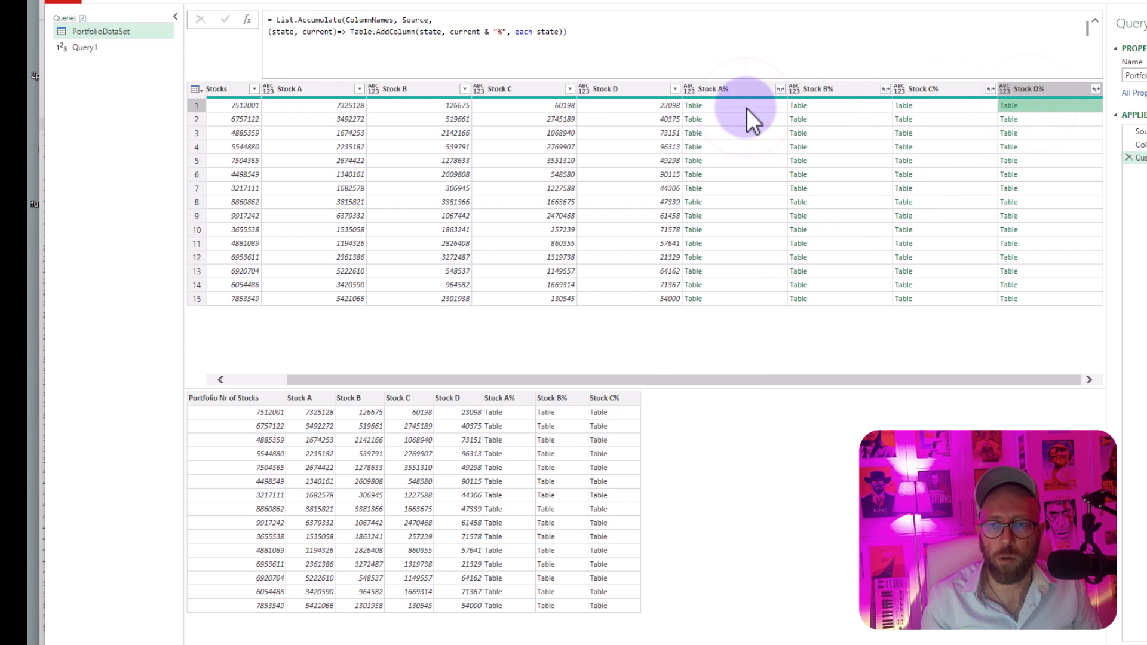
# Step: Change the column generator back to each current, evaluate the formula and check first-row values of the added and original columns
pyautogui.click(535, 32)
pyautogui.doubleClick(540, 32)
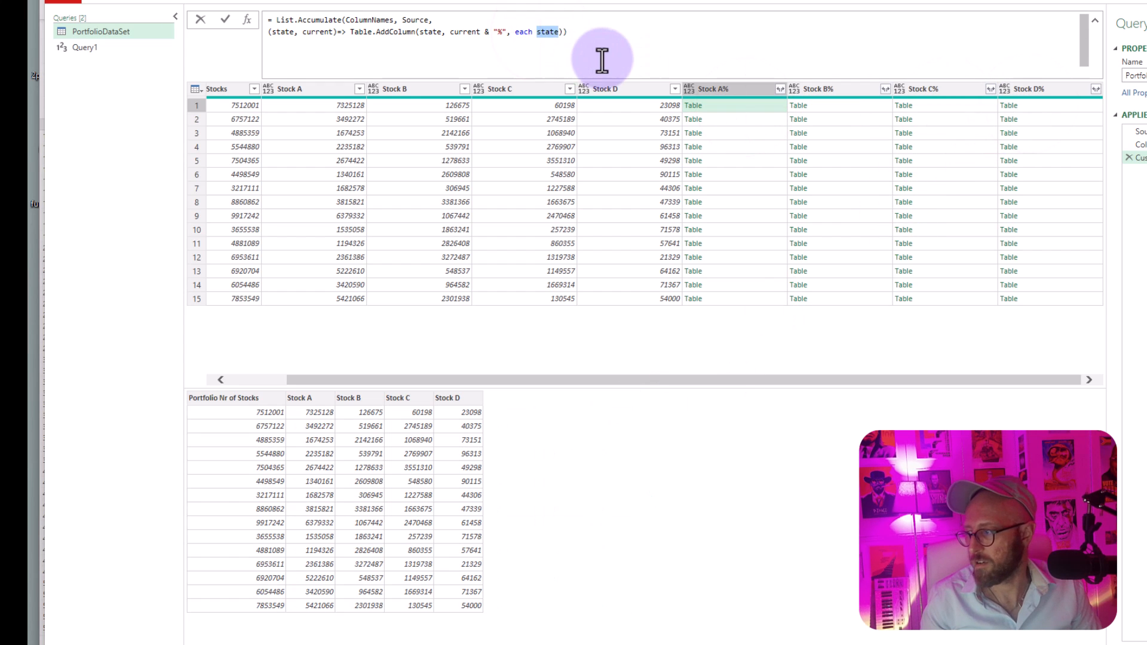
pyautogui.write('current')
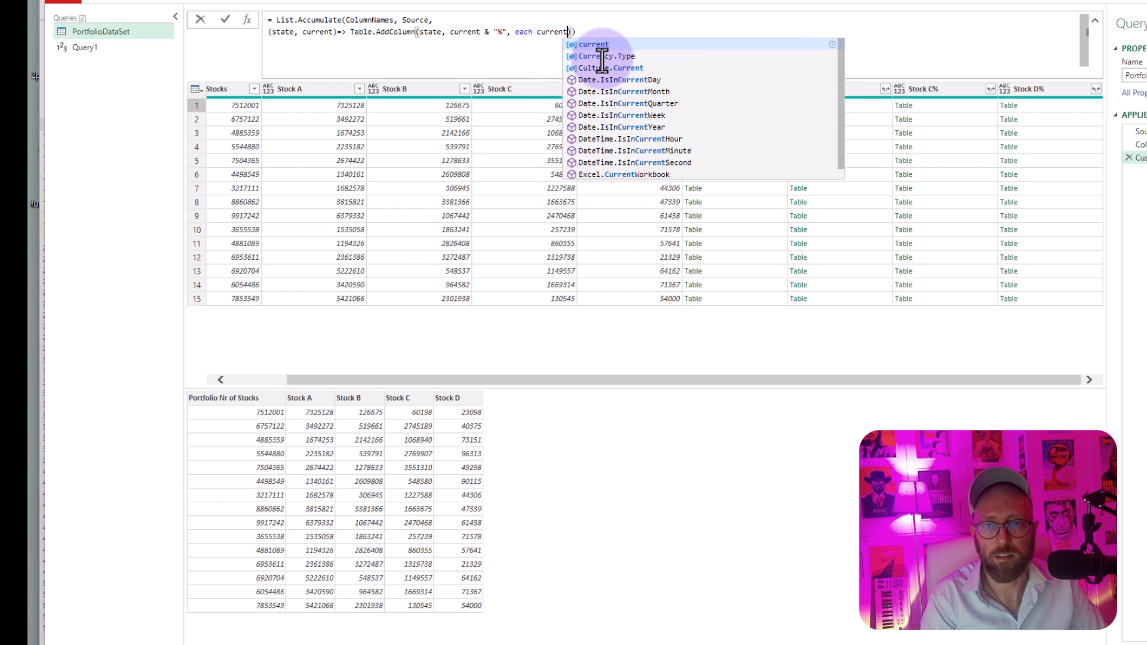
pyautogui.press('Return')
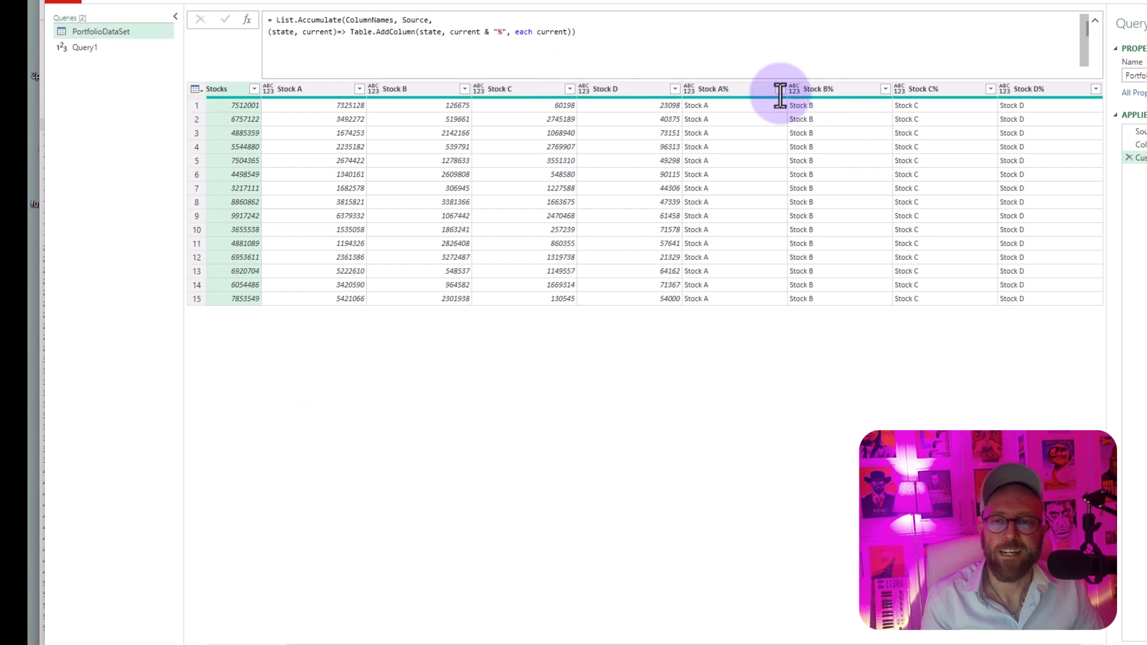
pyautogui.click(750, 107)
pyautogui.click(830, 107)
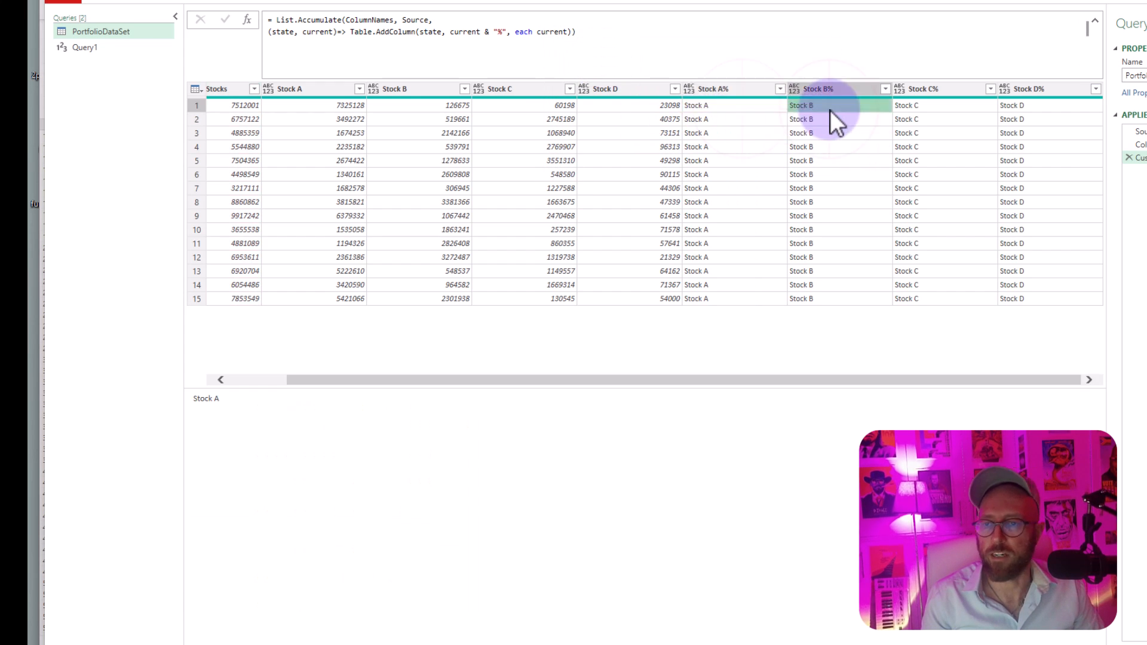
pyautogui.click(746, 110)
pyautogui.click(316, 108)
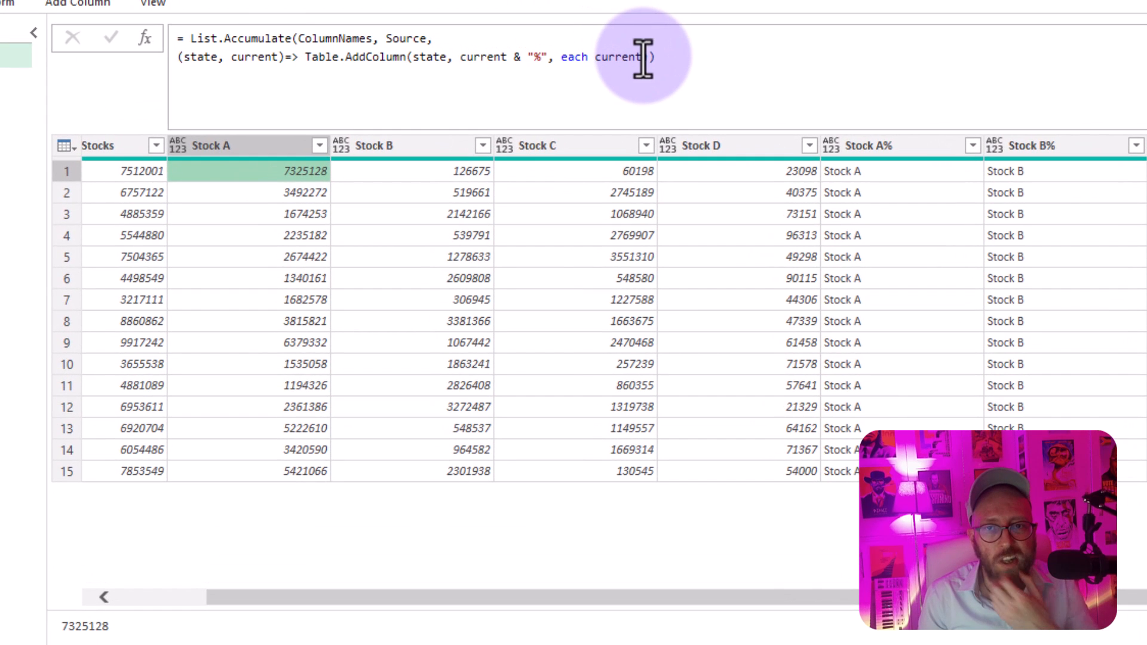
# Step: Wrap current in Record.Field so the column generator reads each Record.Field(_,current), and evaluate the formula
pyautogui.doubleClick(633, 57)
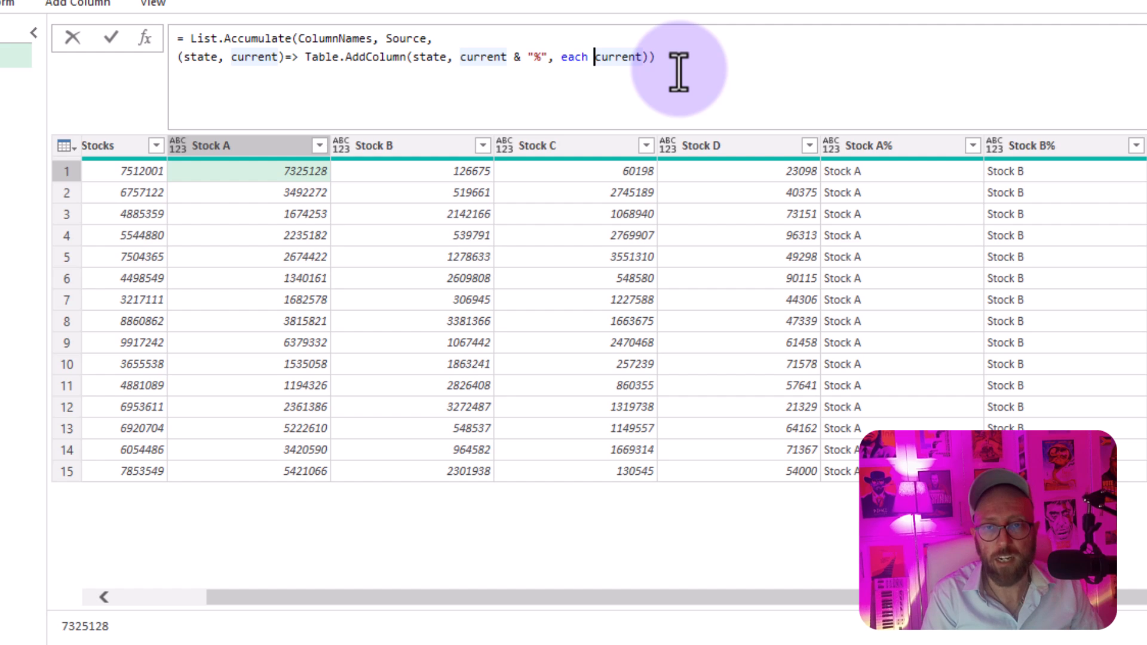
pyautogui.press('Left')
pyautogui.write('rec')
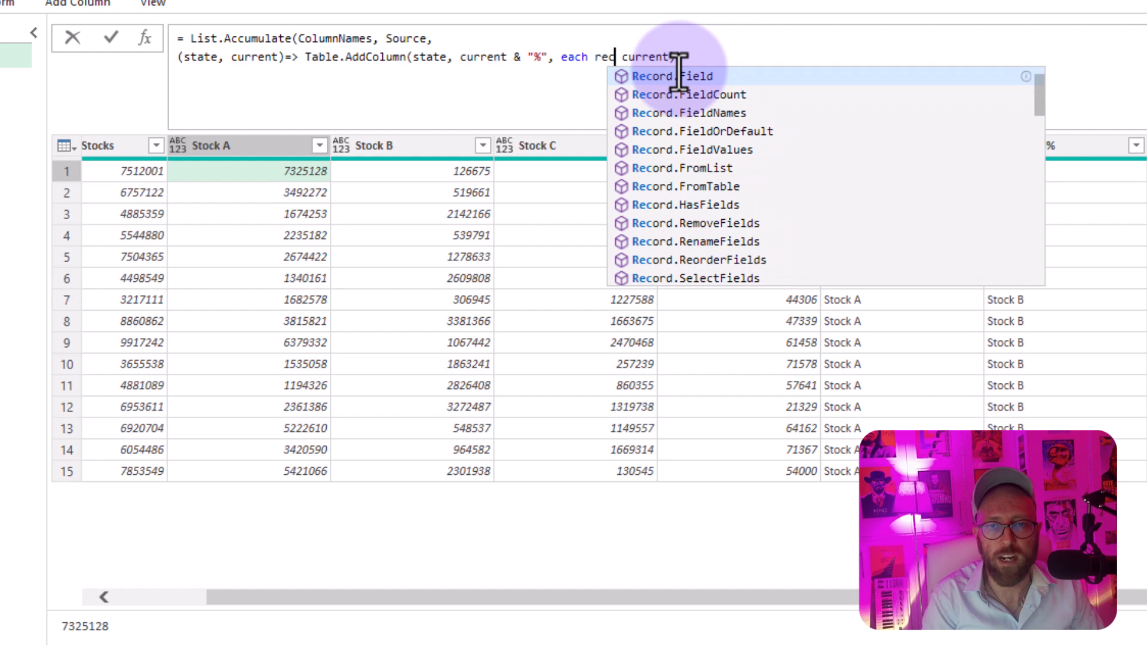
pyautogui.click(725, 86)
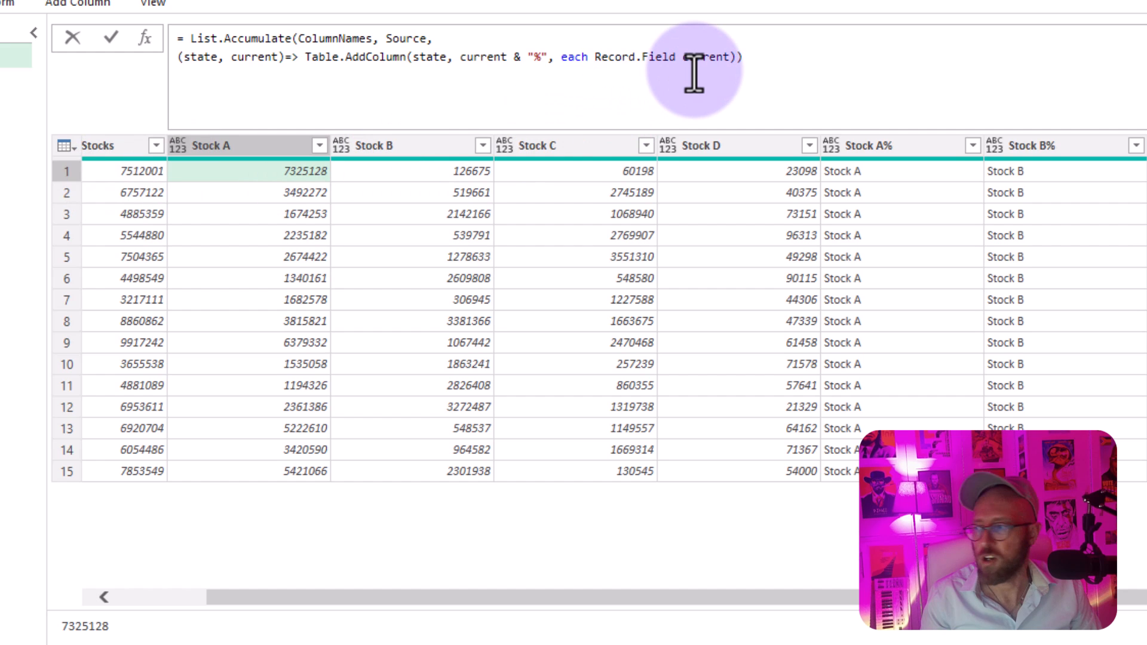
pyautogui.write('(')
pyautogui.press('Delete')
pyautogui.write('_')
pyautogui.press('Right')
pyautogui.press('Right')
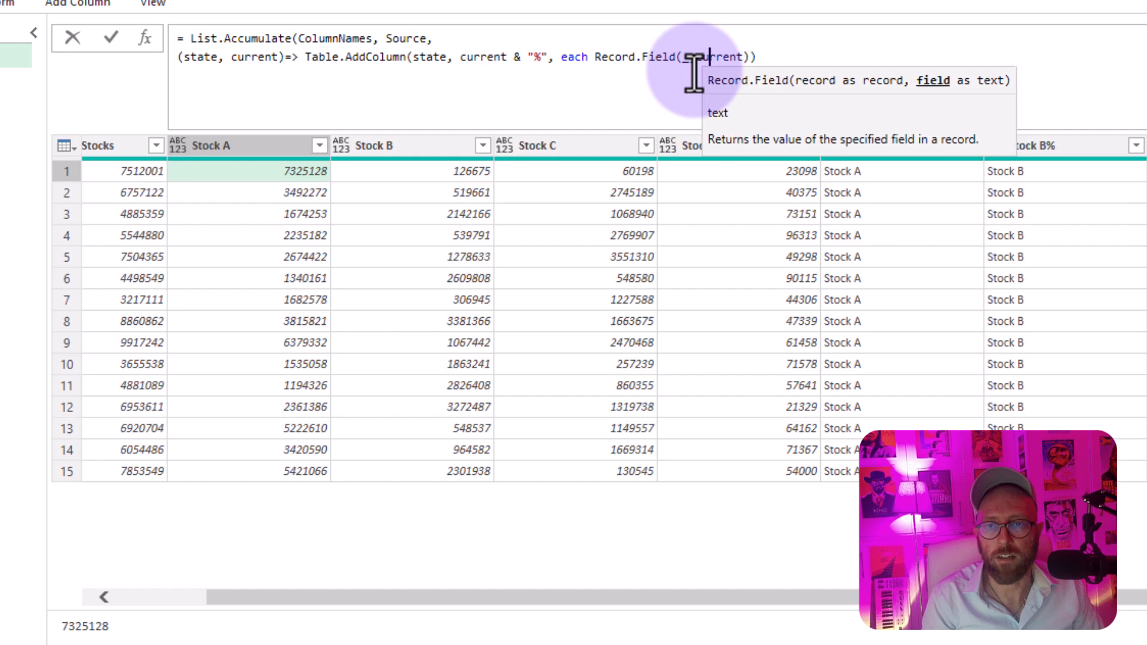
pyautogui.press('End')
pyautogui.press('Return')
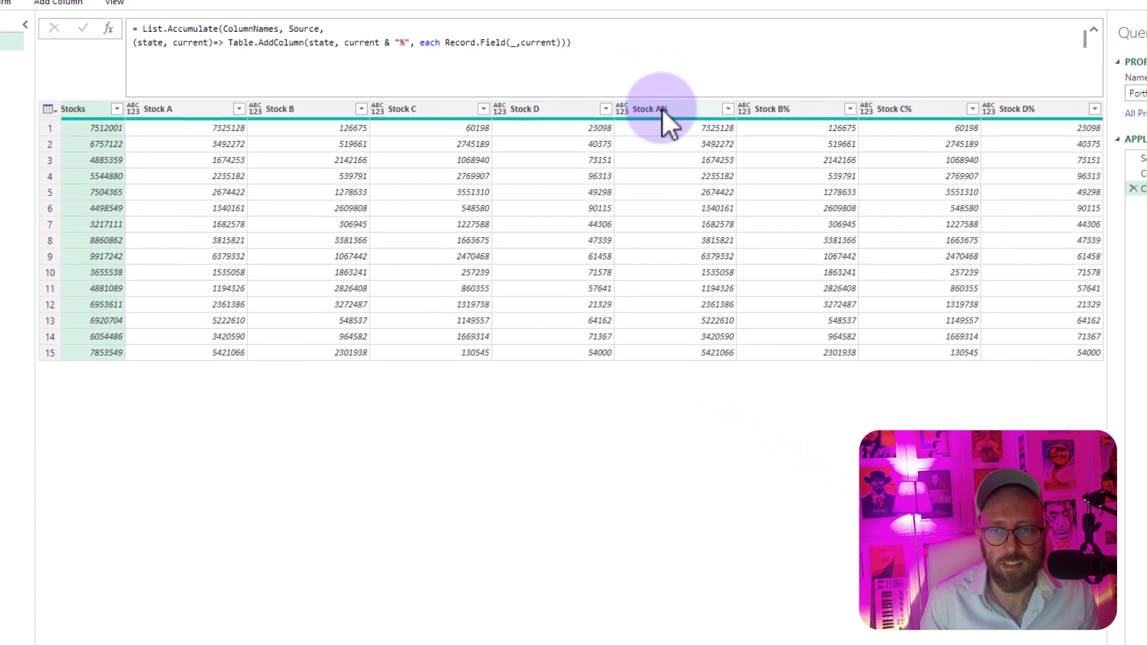
# Step: Compare the Stock A%, Stock B% and Stock D% columns with their original stock columns
pyautogui.click(663, 109)
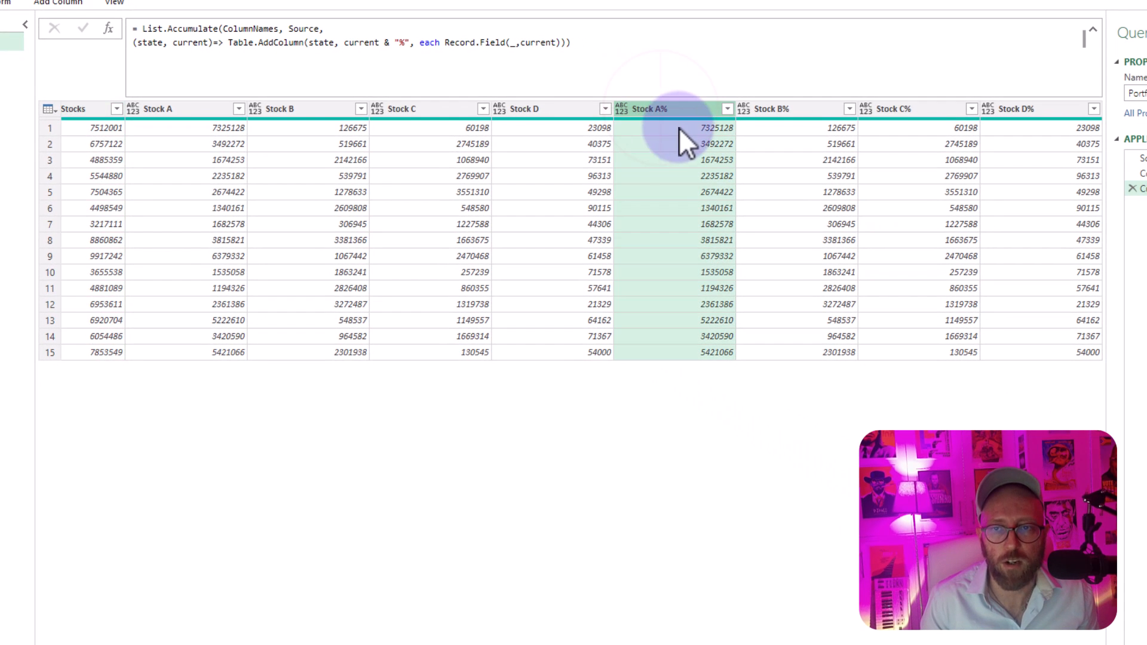
pyautogui.click(172, 109)
pyautogui.click(794, 108)
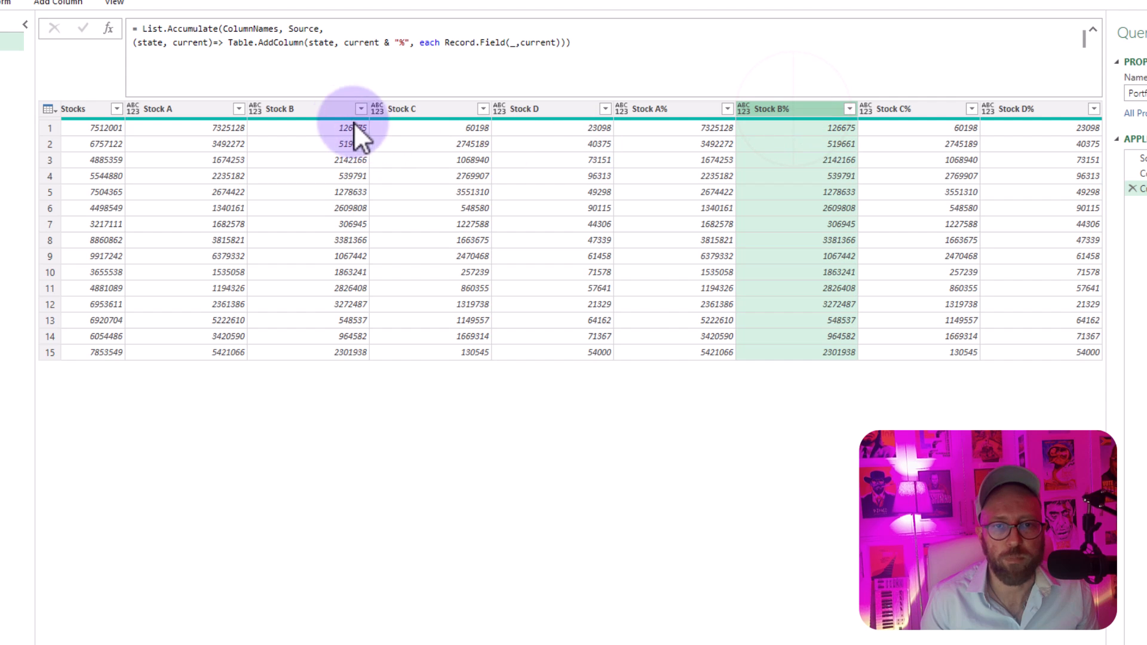
pyautogui.click(327, 113)
pyautogui.click(1040, 109)
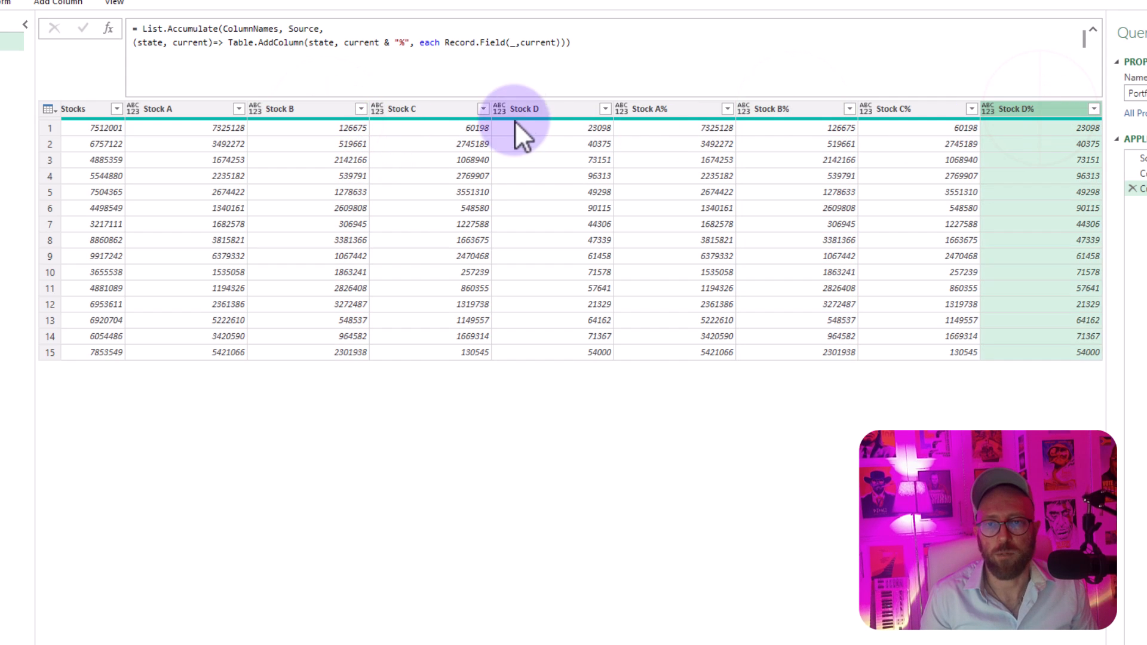
pyautogui.click(534, 109)
pyautogui.click(565, 43)
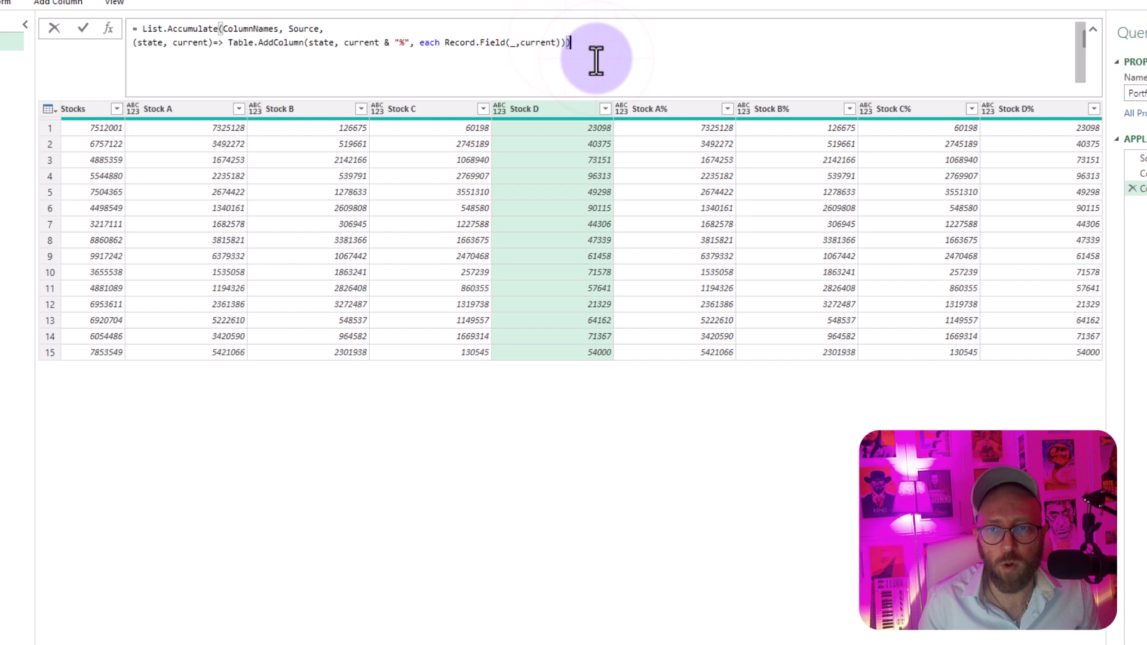
pyautogui.click(608, 141)
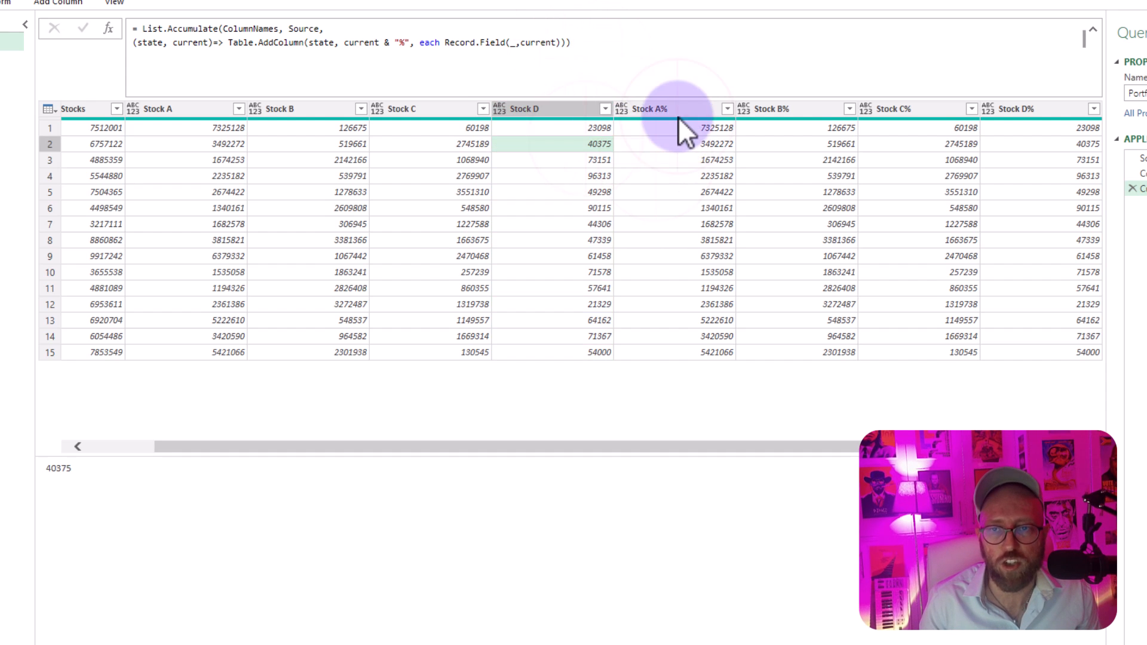
pyautogui.click(679, 138)
pyautogui.click(701, 128)
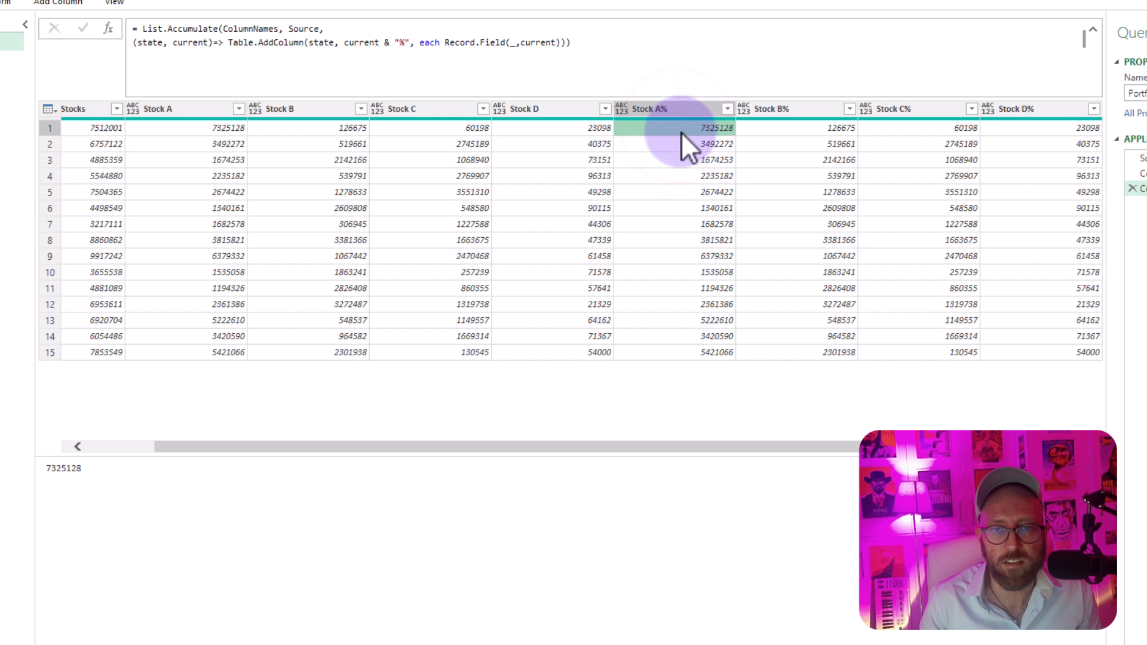
# Step: Divide Record.Field(_,current) by [Portfolio Nr of Stocks] in the column generator and evaluate the formula
pyautogui.moveTo(457, 442); pyautogui.dragTo(391, 443)
pyautogui.click(164, 135)
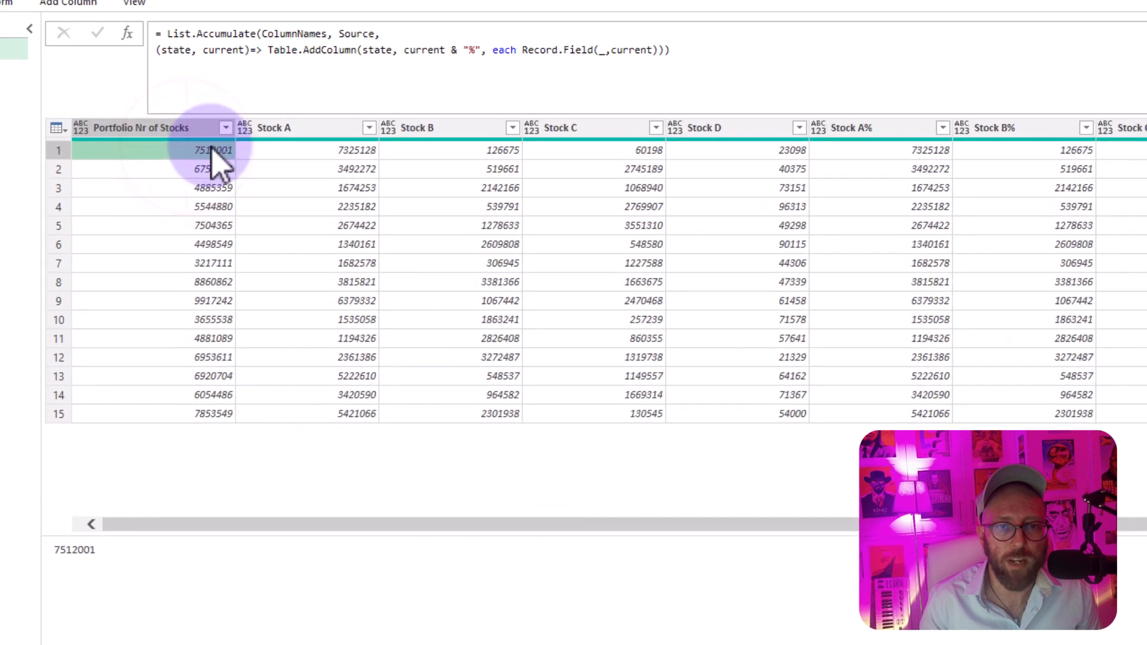
pyautogui.click(332, 42)
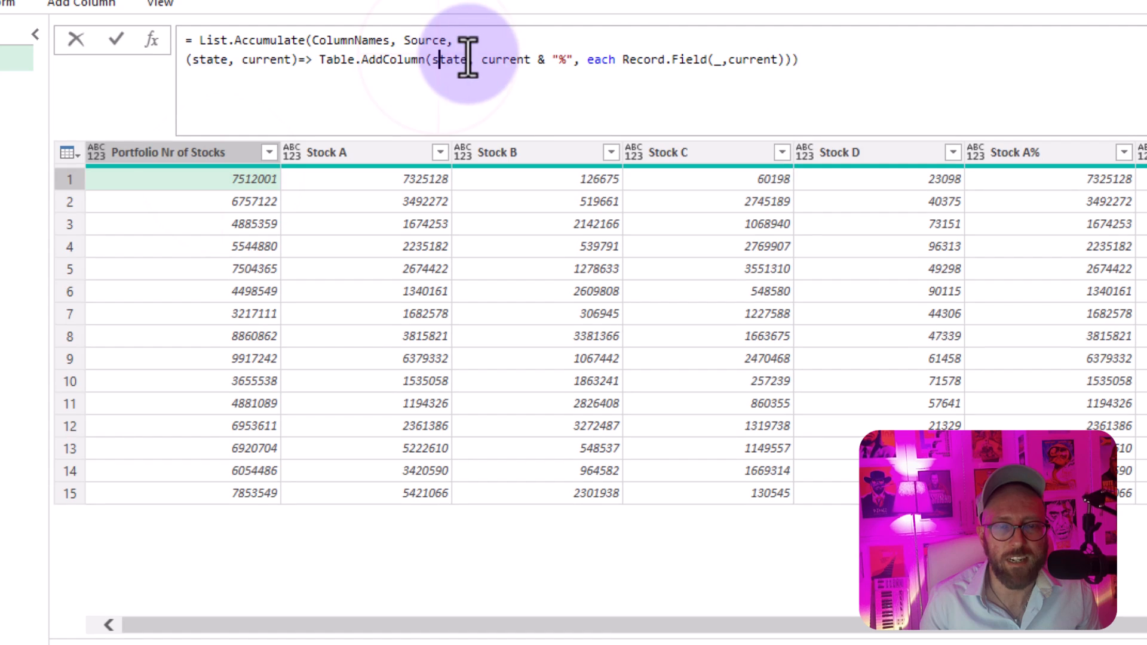
pyautogui.click(524, 60)
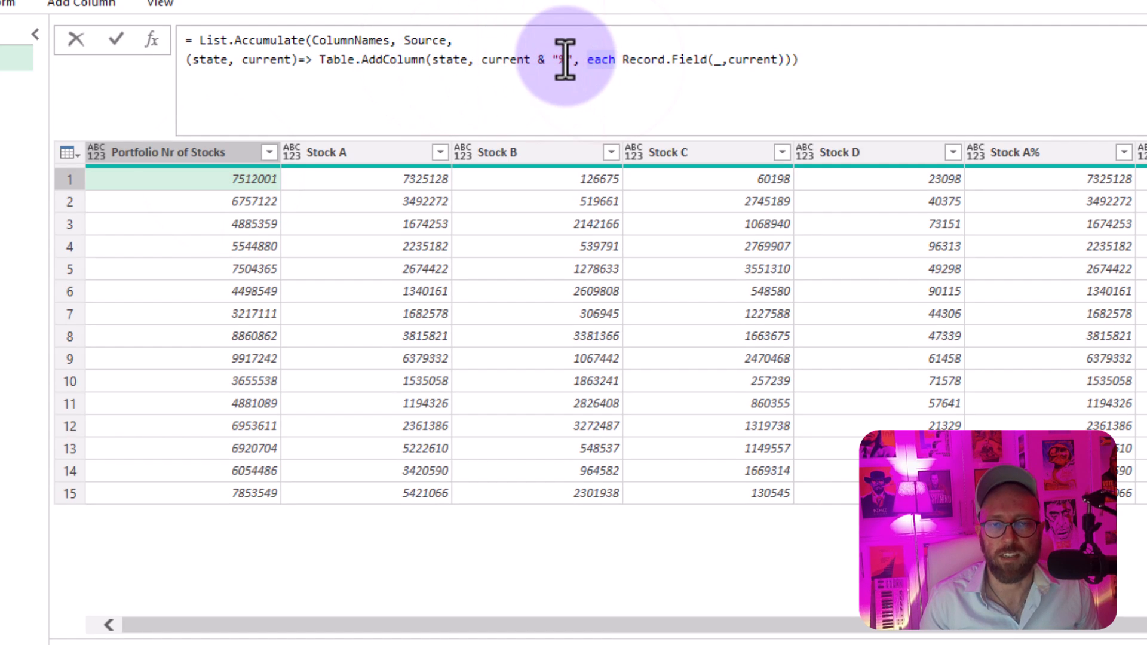
pyautogui.click(720, 59)
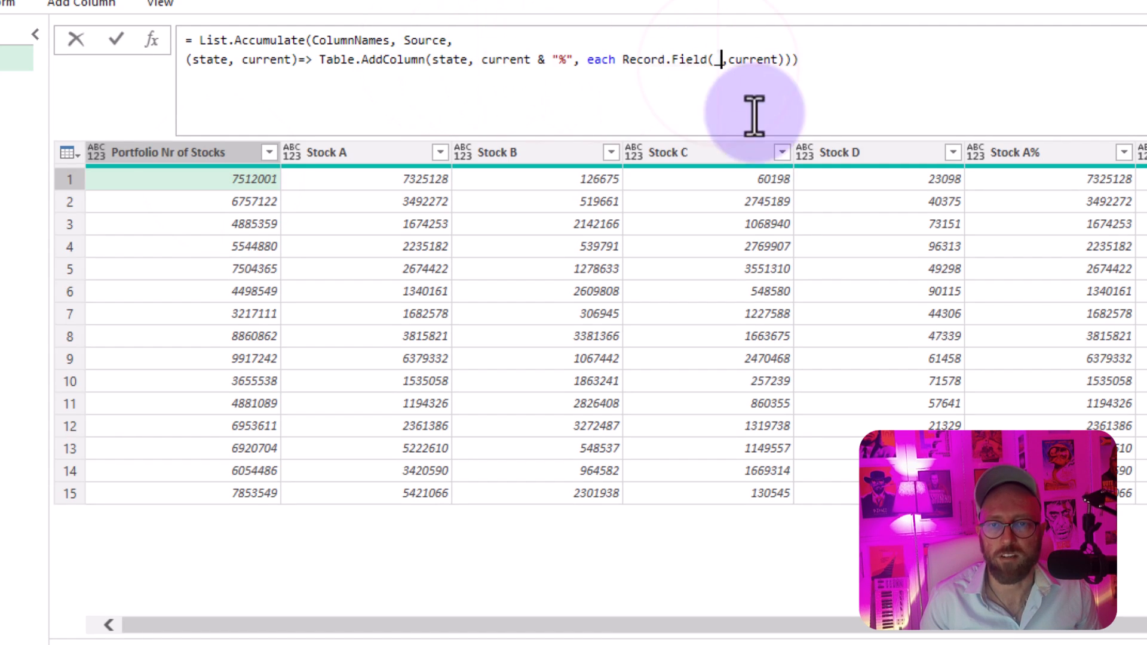
pyautogui.click(813, 626)
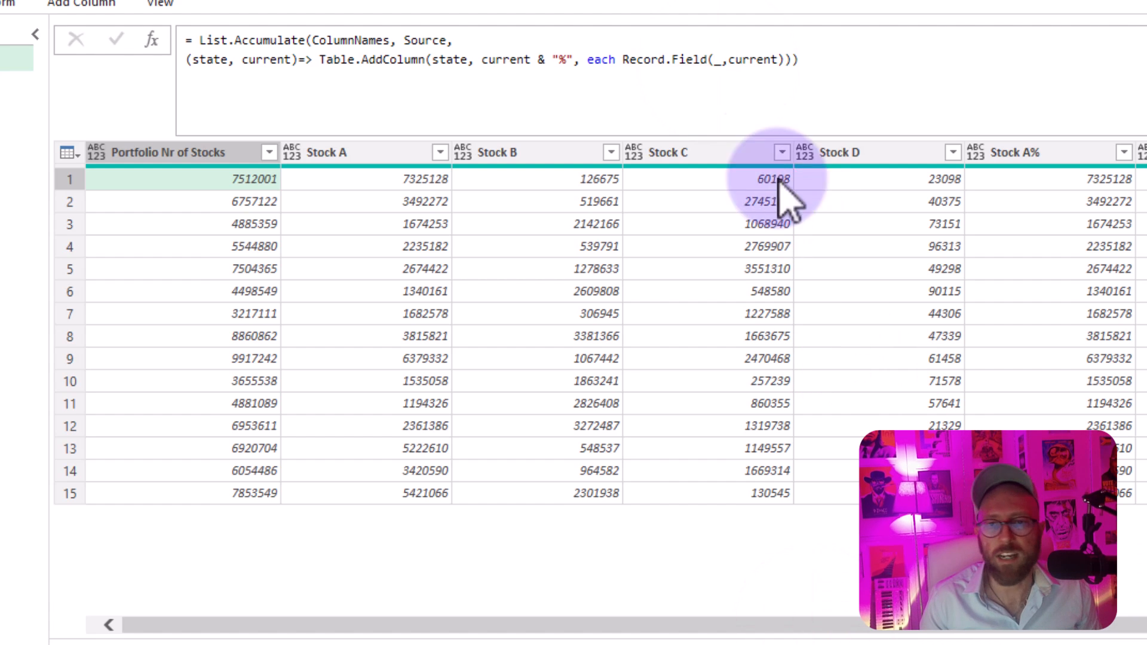
pyautogui.click(785, 60)
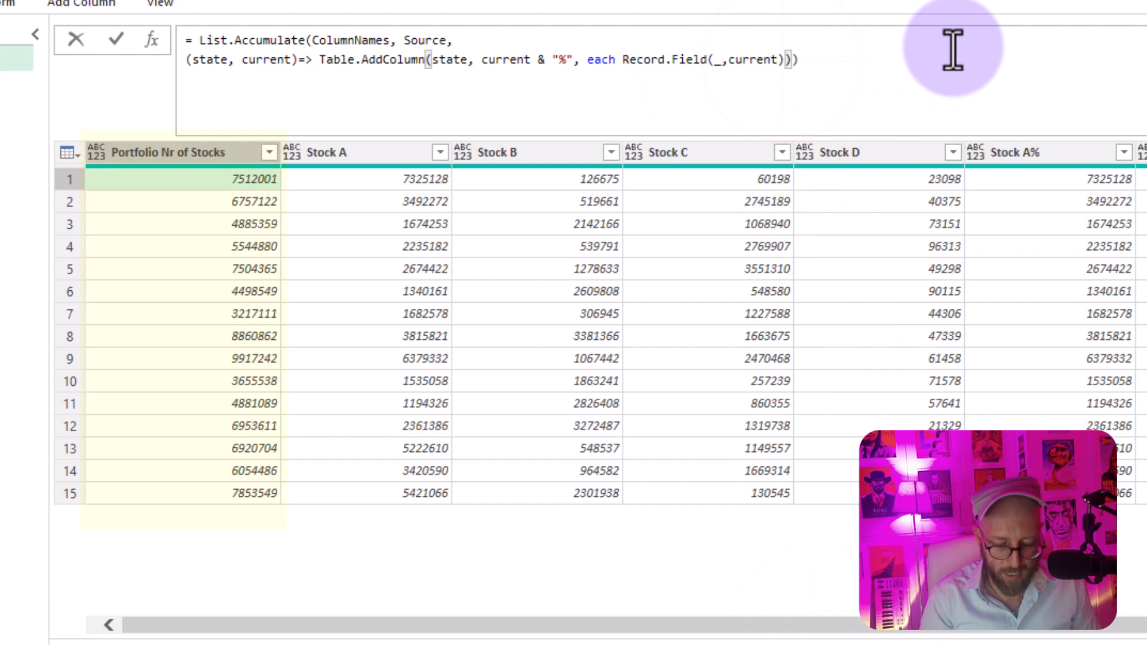
pyautogui.write('/[]')
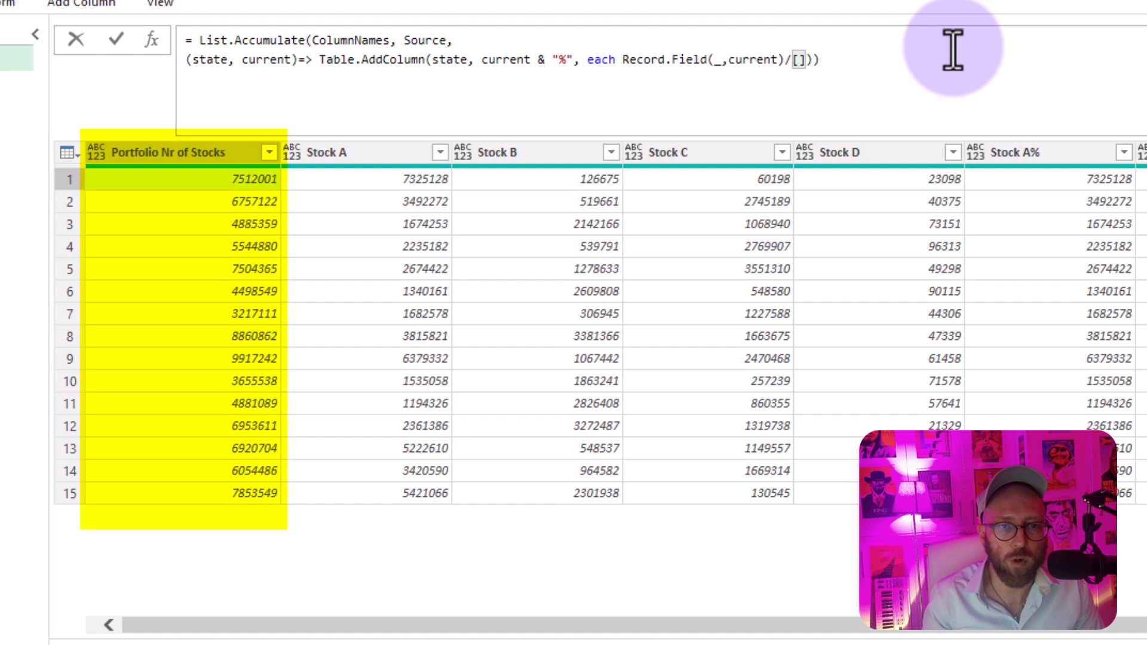
pyautogui.write('Portfolio Nr of Stocks')
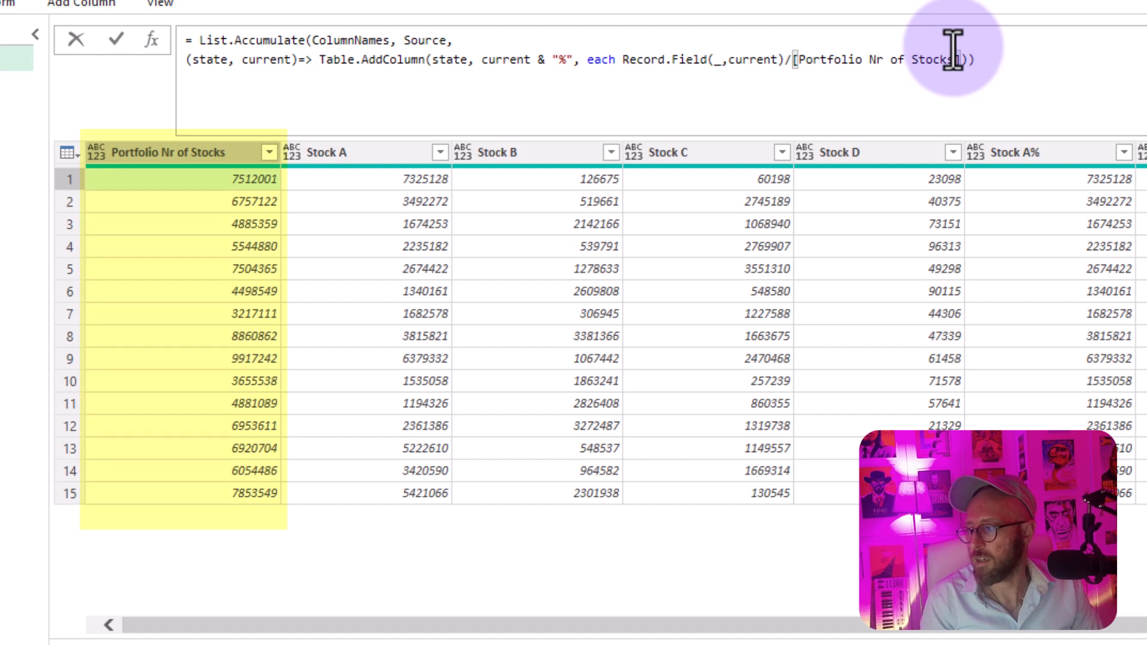
pyautogui.press('Right')
pyautogui.press('Right')
pyautogui.press('Right')
pyautogui.press('Return')
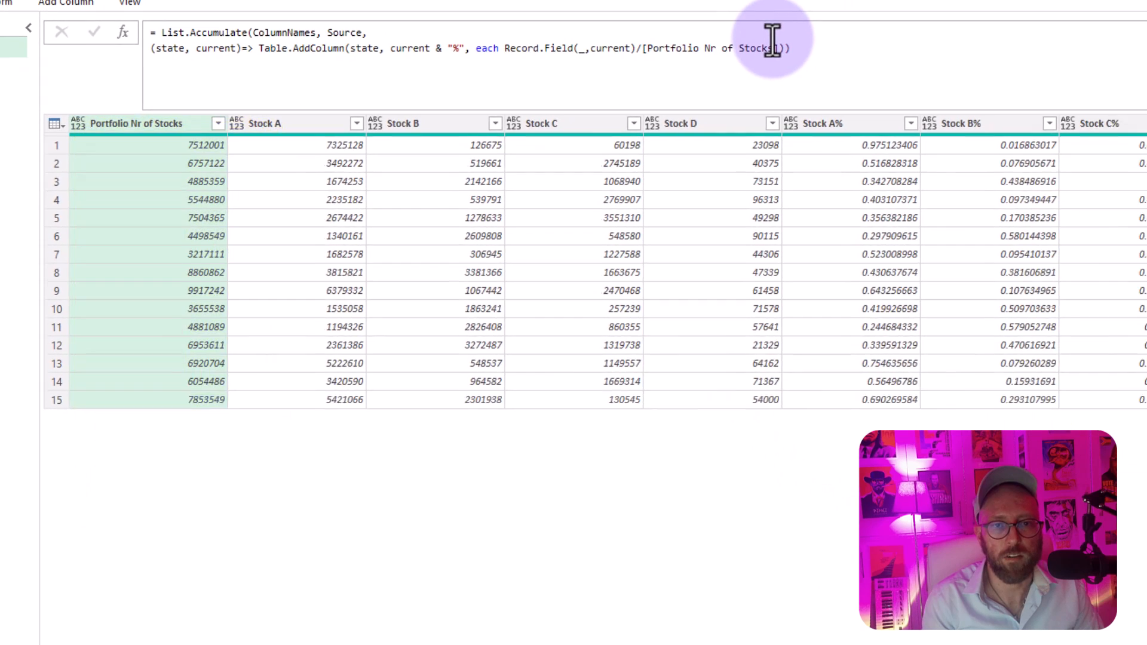
# Step: Check the Stock A% and other percentage results against the first-row Stock A, Stock B and Portfolio Nr of Stocks values
pyautogui.click(1079, 182)
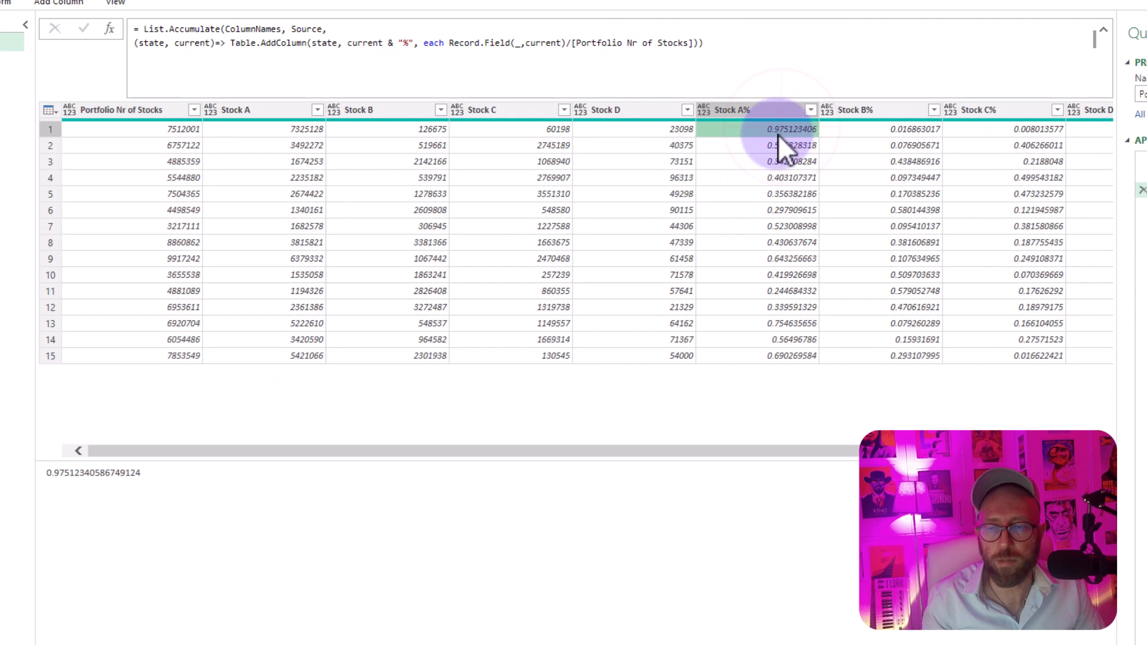
pyautogui.click(777, 161)
pyautogui.click(771, 307)
pyautogui.click(773, 339)
pyautogui.click(775, 241)
pyautogui.click(761, 145)
pyautogui.click(760, 129)
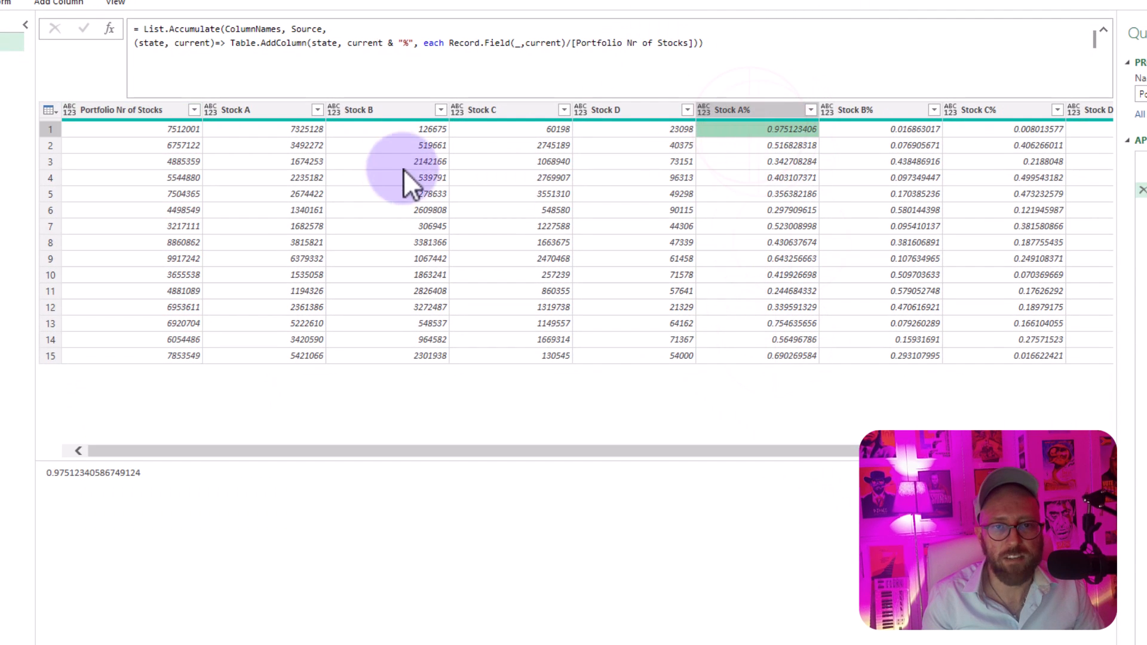
pyautogui.click(285, 128)
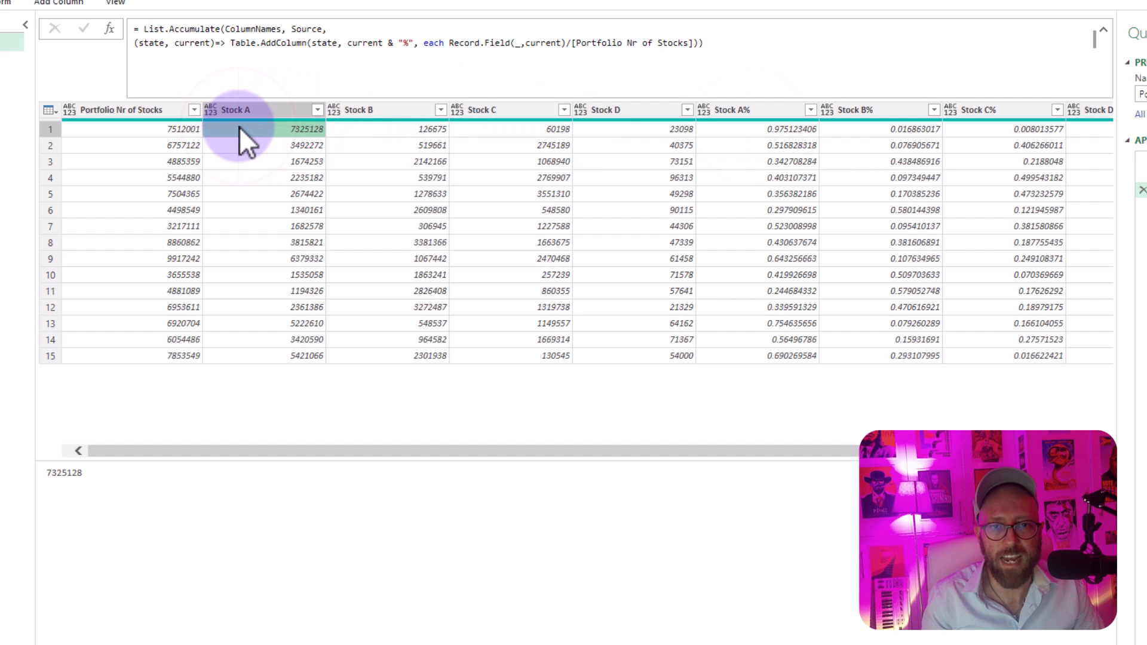
pyautogui.click(179, 129)
pyautogui.click(367, 128)
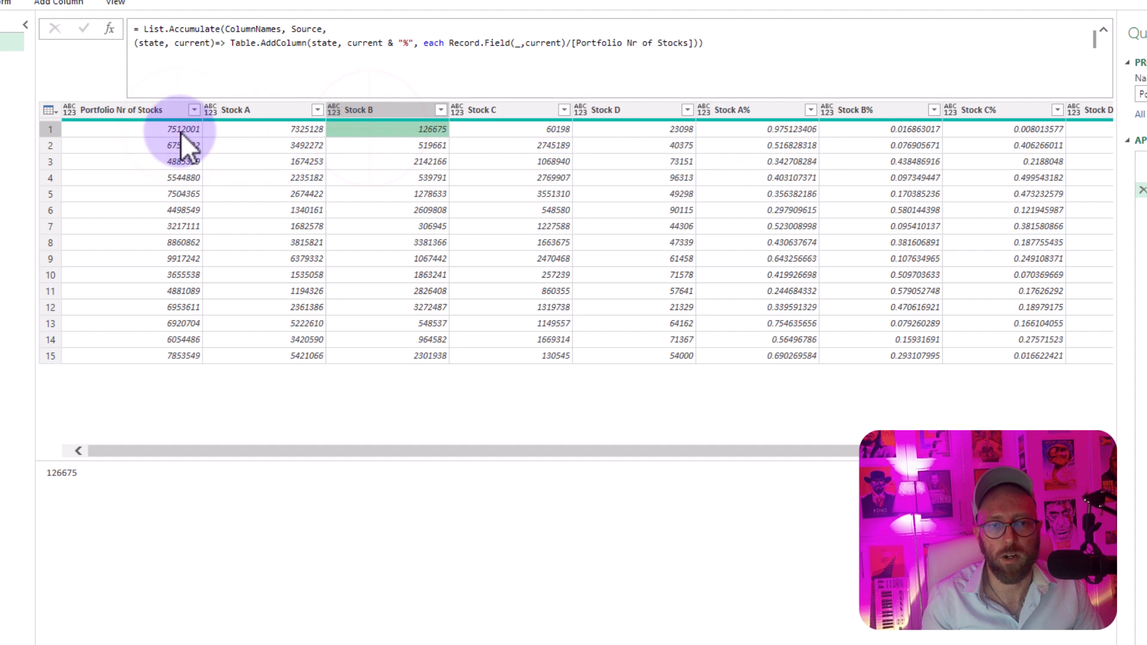
pyautogui.click(181, 131)
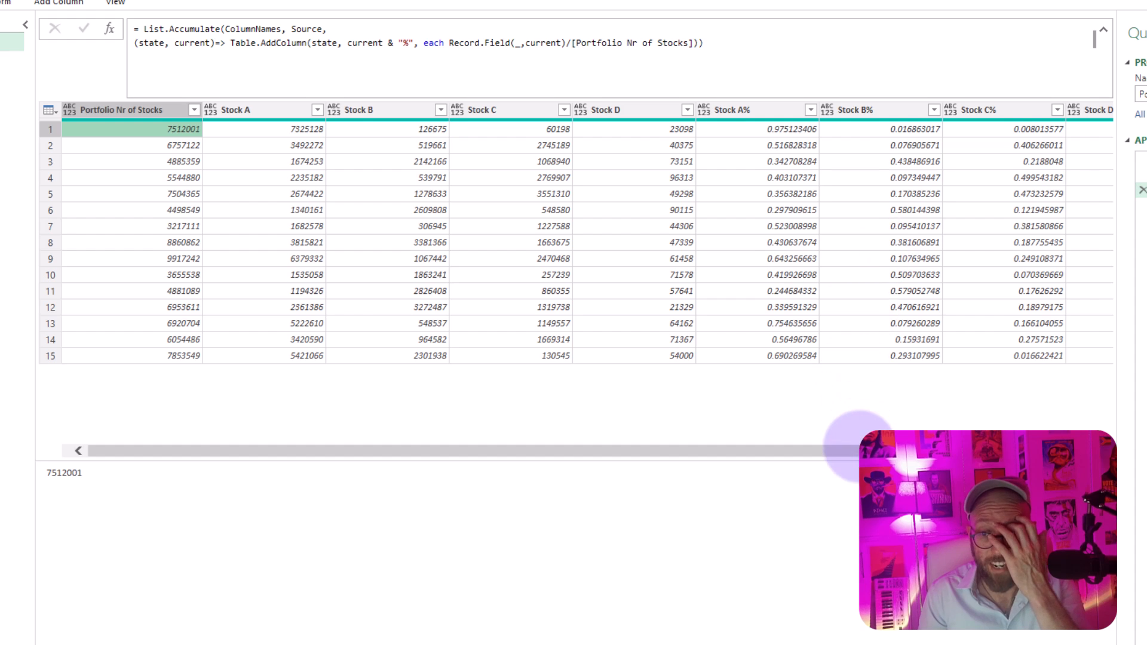
# Step: Review the added percentage columns and select all of them from Stock A% through Stock D%
pyautogui.moveTo(858, 449); pyautogui.dragTo(1027, 418)
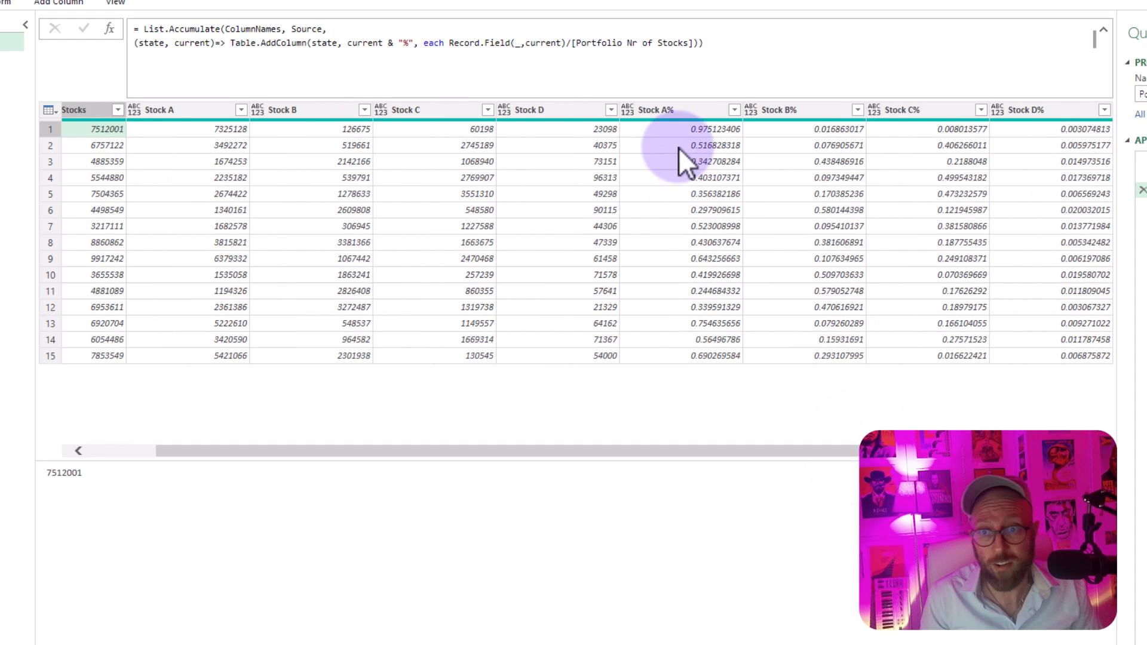
pyautogui.click(688, 110)
pyautogui.click(775, 110)
pyautogui.click(994, 110)
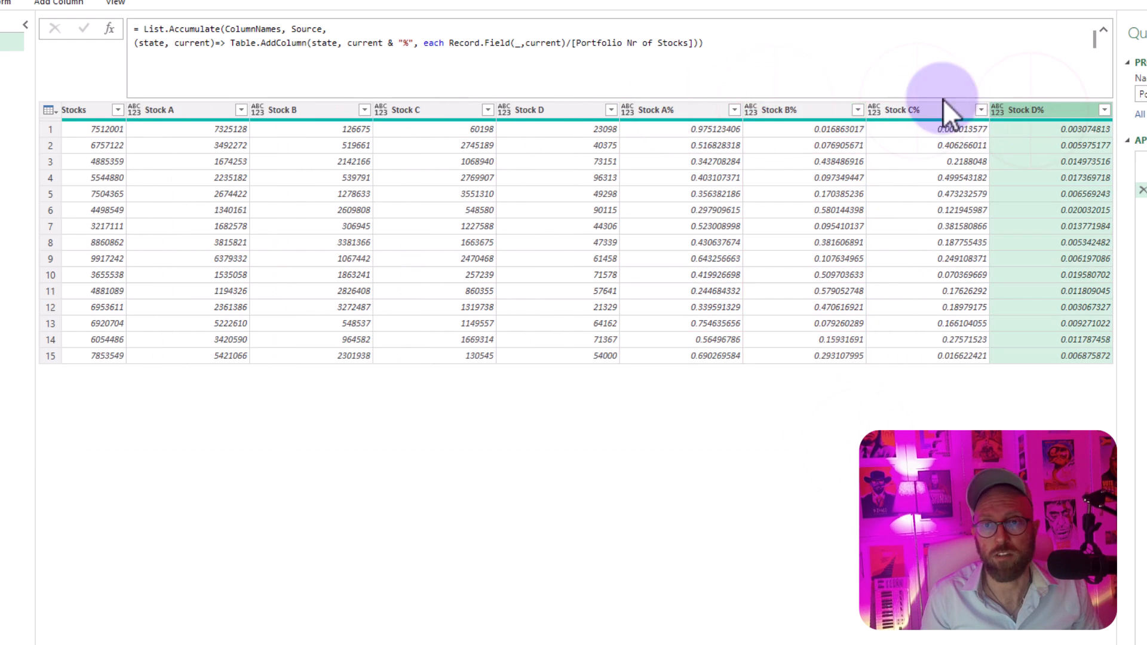
pyautogui.click(683, 110)
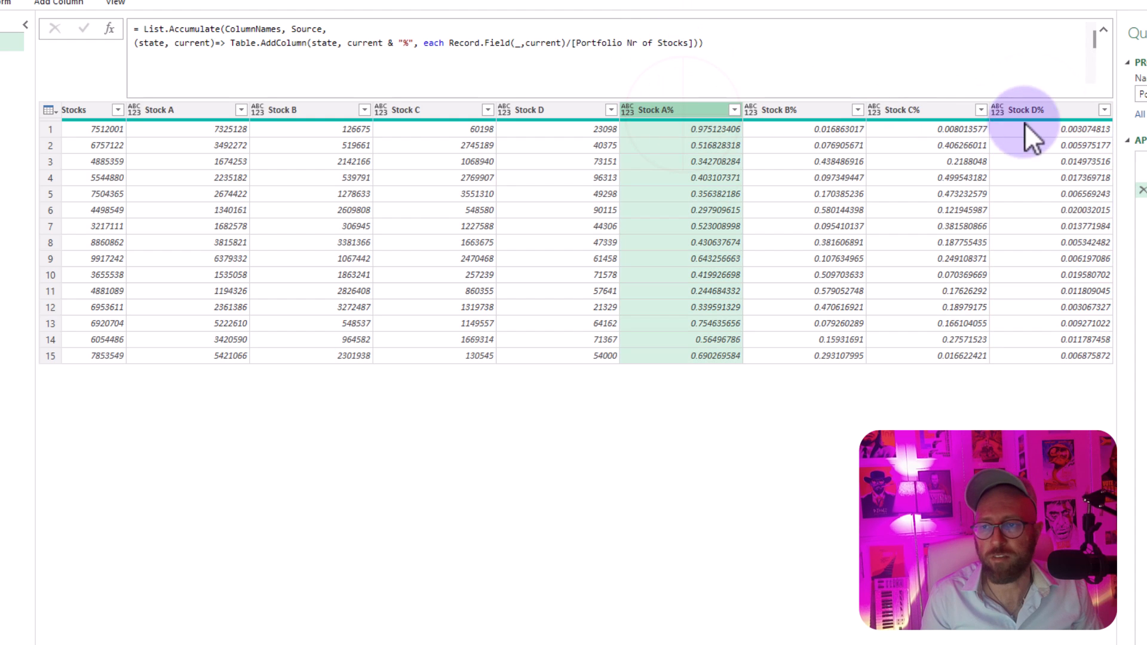
pyautogui.keyDown('shift'); pyautogui.click(1059, 104); pyautogui.keyUp('shift')
# Step: Add Percentage.Type as the column type argument of Table.AddColumn and evaluate the formula
pyautogui.click(724, 30)
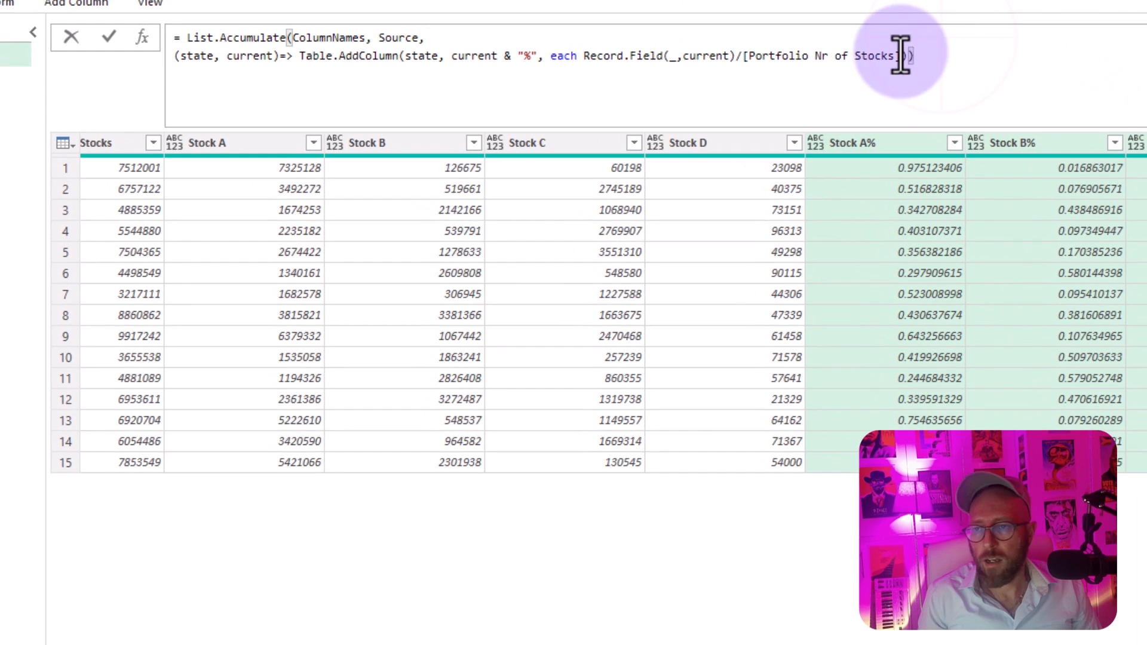
pyautogui.click(694, 43)
pyautogui.write(', ')
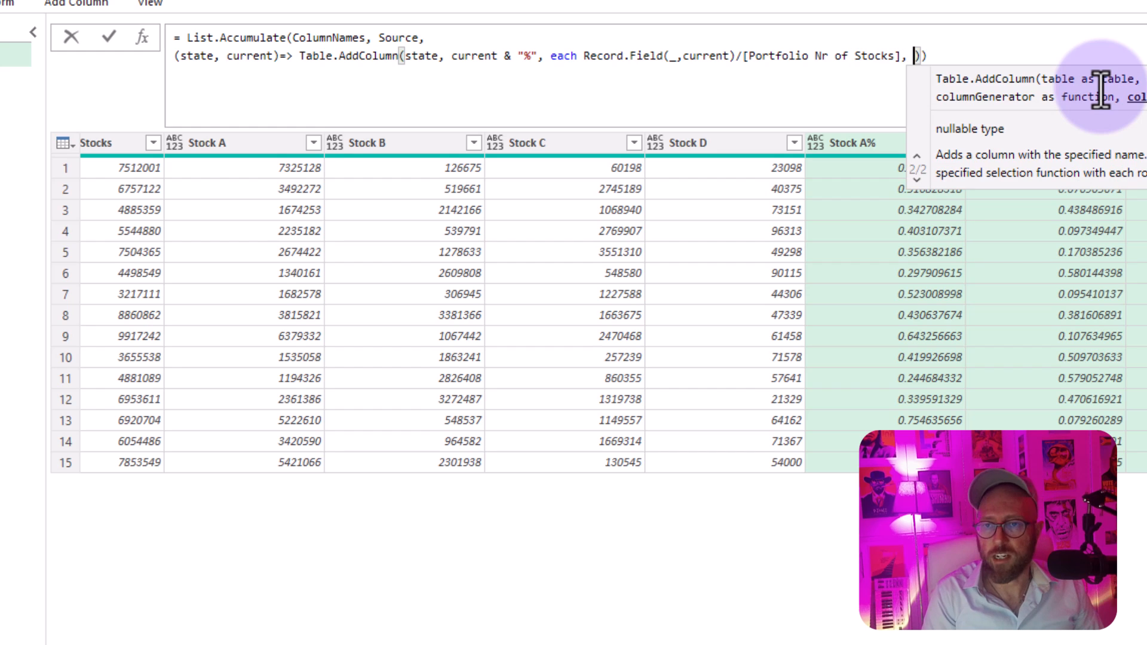
pyautogui.write('Percentage.Type')
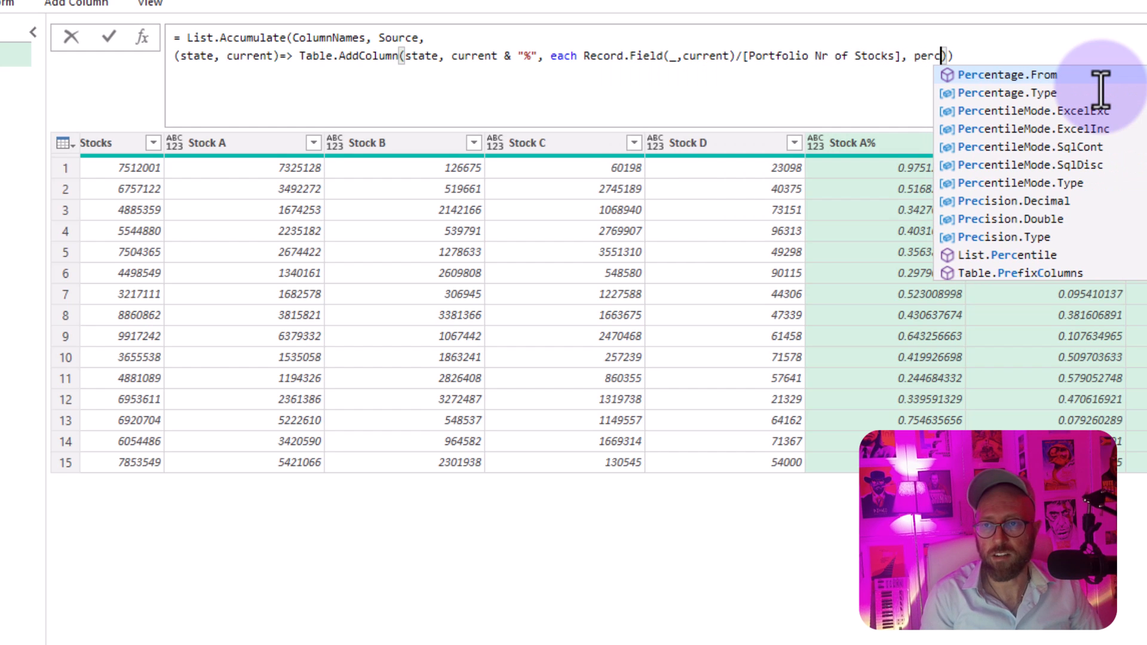
pyautogui.press('Right')
pyautogui.press('Return')
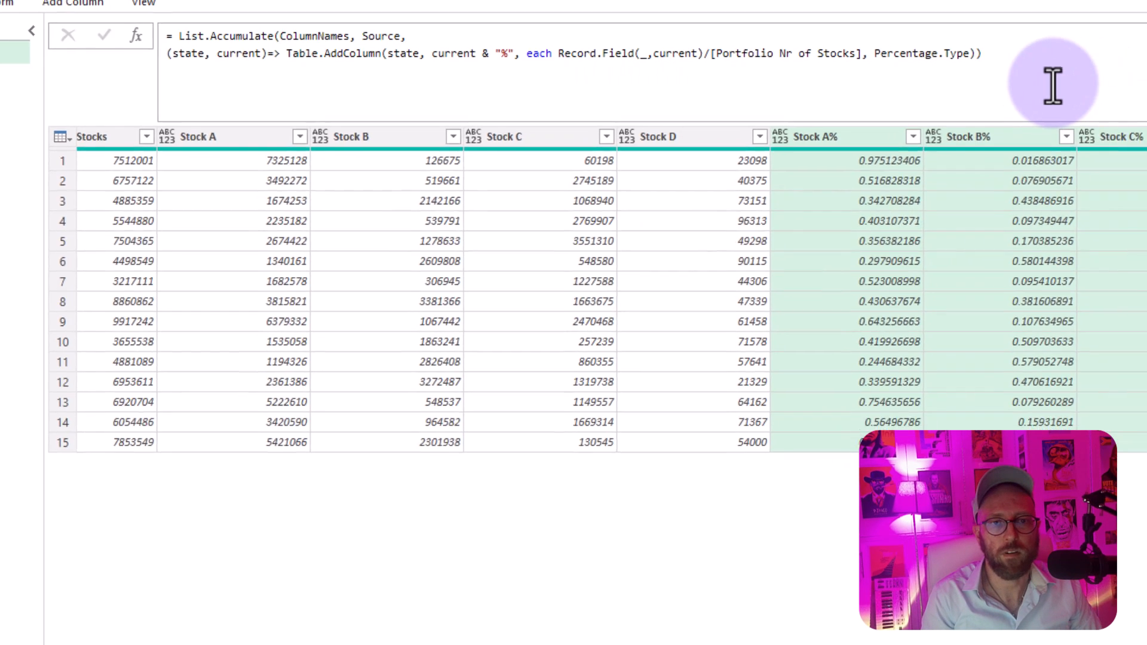
# Step: Examine the percentage-formatted values in various rows of the Stock A% to Stock D% columns
pyautogui.click(715, 143)
pyautogui.click(694, 206)
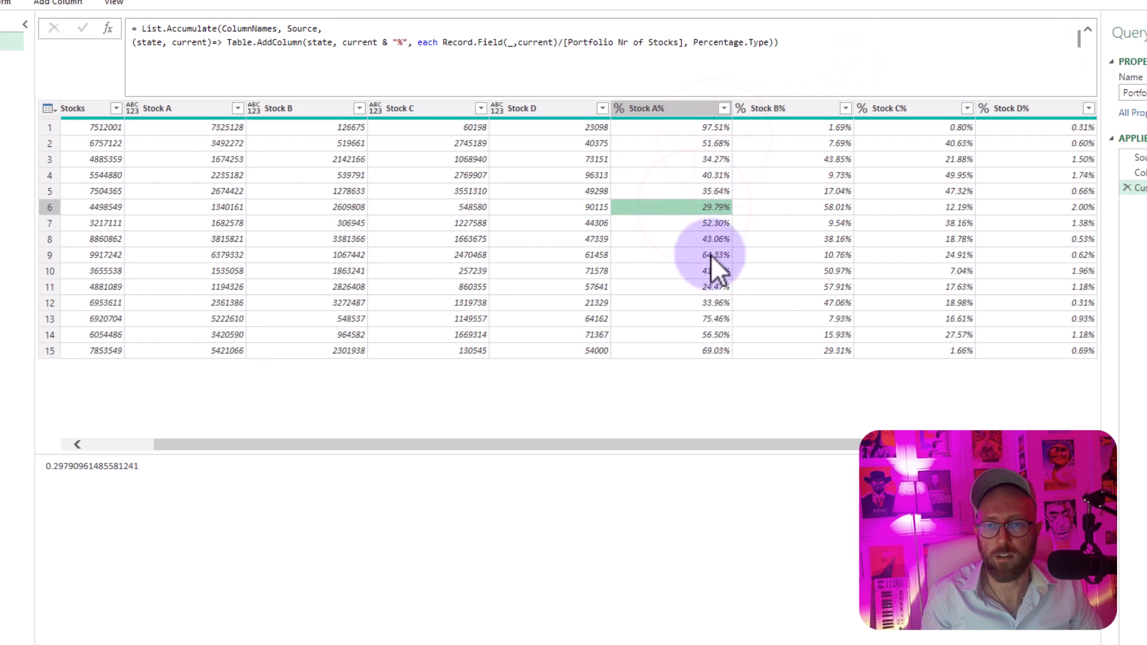
pyautogui.click(711, 256)
pyautogui.click(776, 222)
pyautogui.click(834, 187)
pyautogui.click(1080, 159)
pyautogui.click(927, 159)
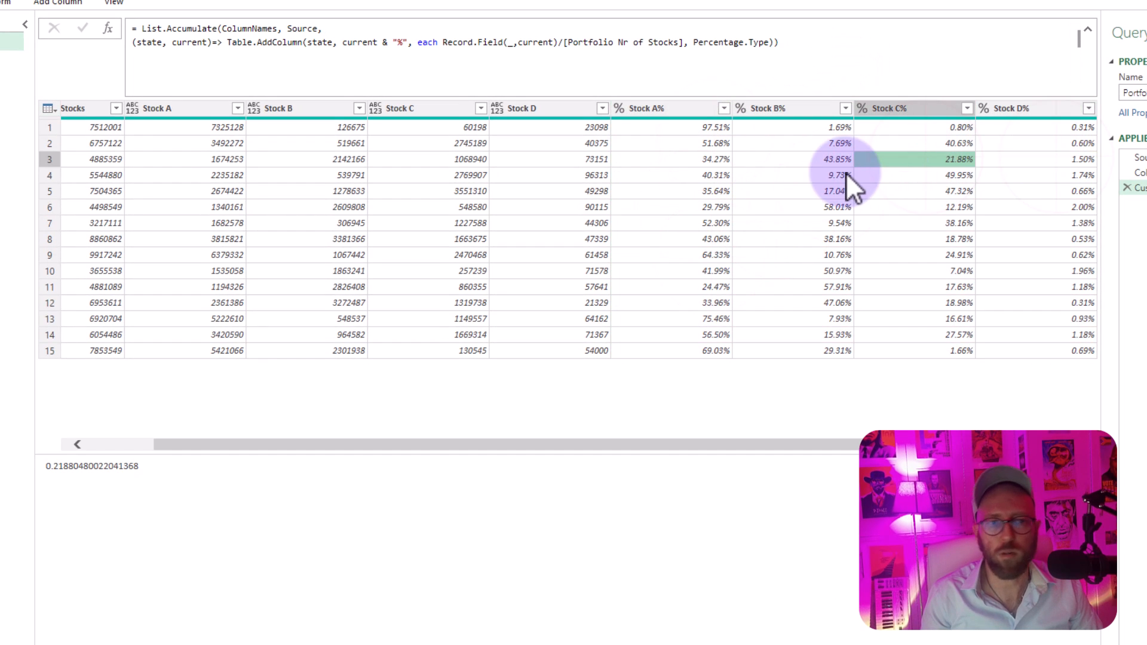
pyautogui.click(842, 175)
# Step: Close and load the query to the Excel worksheet, and select the loaded percentage columns F to I
pyautogui.click(46, 12)
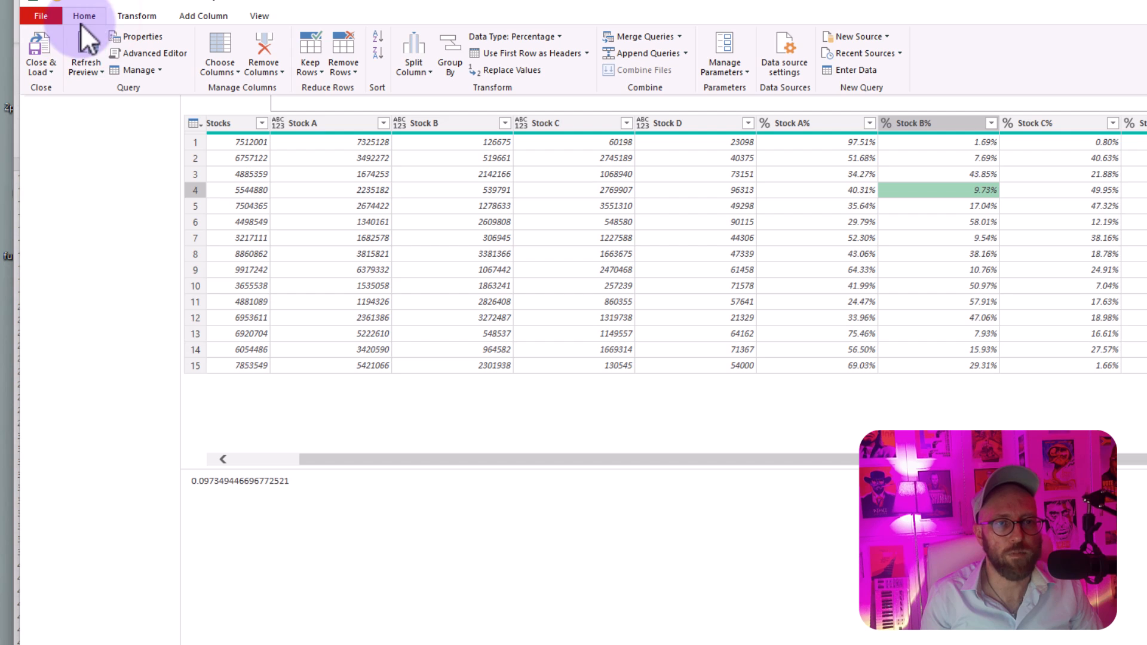
pyautogui.click(43, 48)
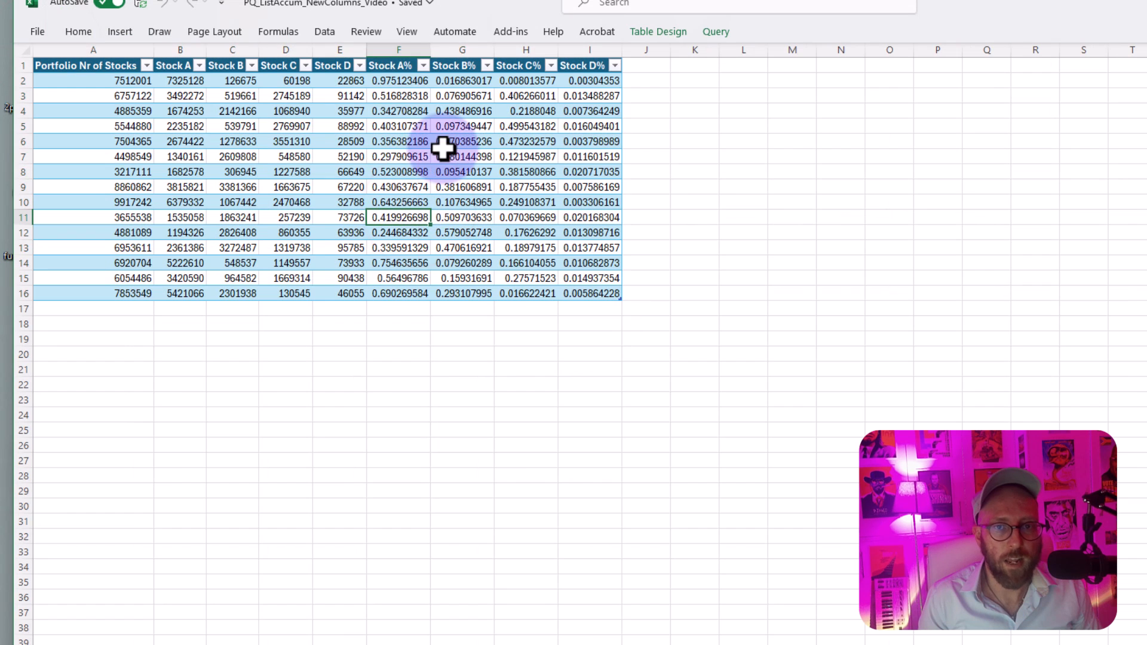
pyautogui.moveTo(397, 52); pyautogui.dragTo(569, 56)
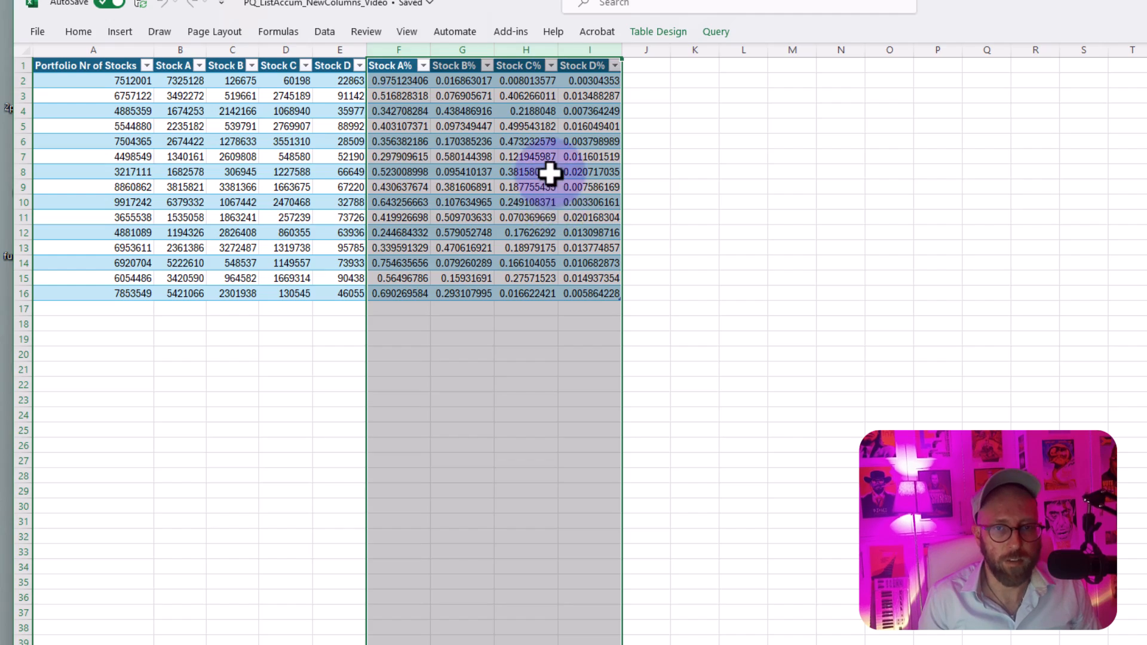
pyautogui.click(531, 156)
pyautogui.moveTo(401, 50); pyautogui.dragTo(596, 42)
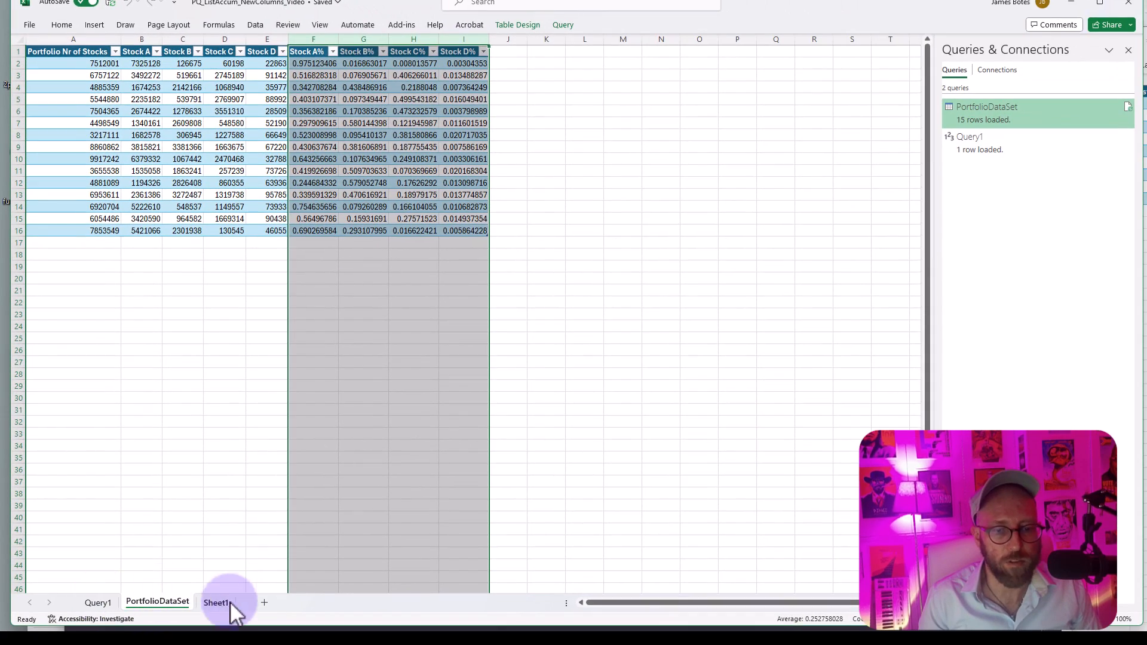
# Step: Add a column headed "Stock" plus a first name after Stock D in the Sheet1 source table, and auto-fit its width
pyautogui.click(229, 603)
pyautogui.click(328, 269)
pyautogui.click(263, 48)
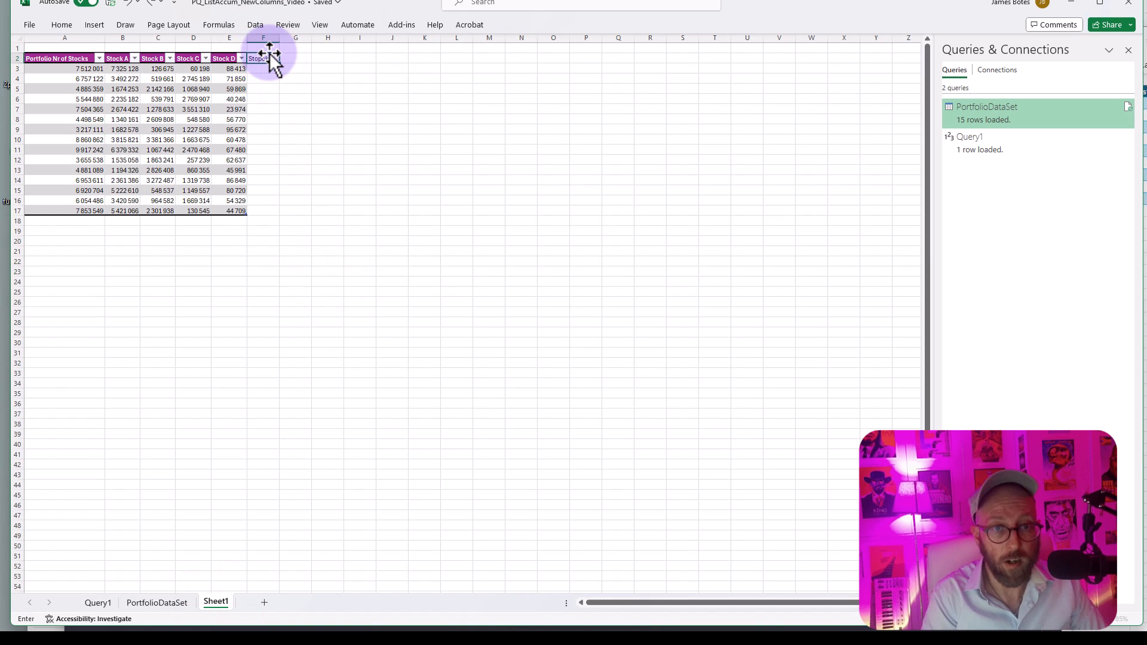
pyautogui.click(268, 54)
pyautogui.write('Stock James')
pyautogui.press('Return')
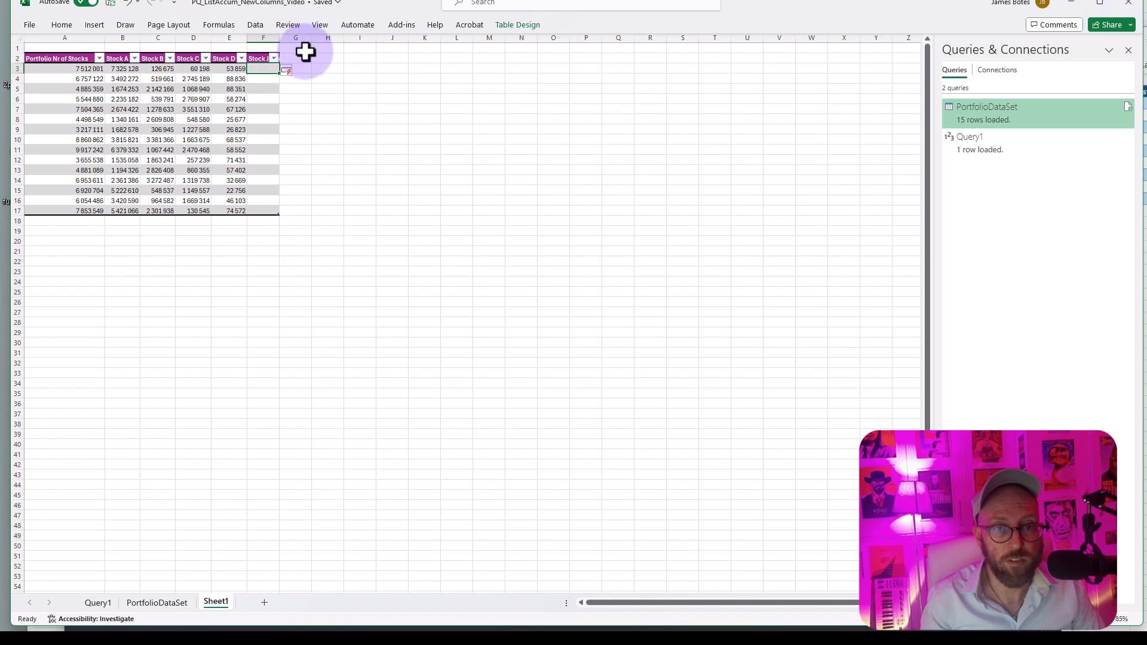
pyautogui.doubleClick(280, 38)
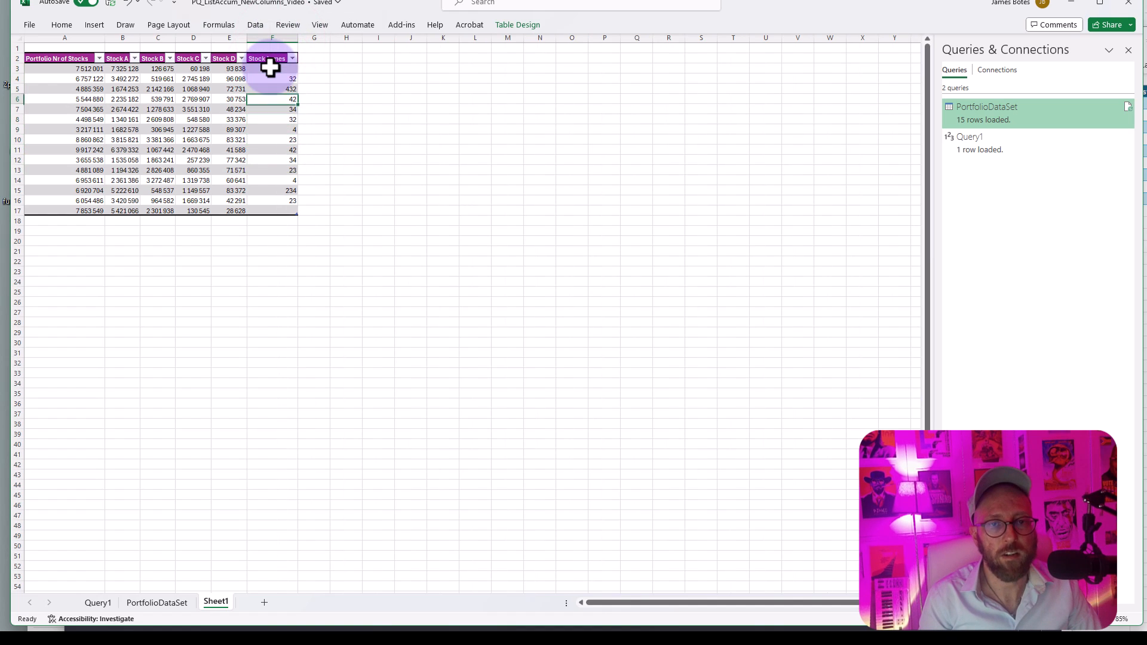
# Step: Refresh the loaded table on the PortfolioDataSet sheet and check the new stock column with its percentage column
pyautogui.click(157, 603)
pyautogui.click(314, 159)
pyautogui.rightClick(348, 101)
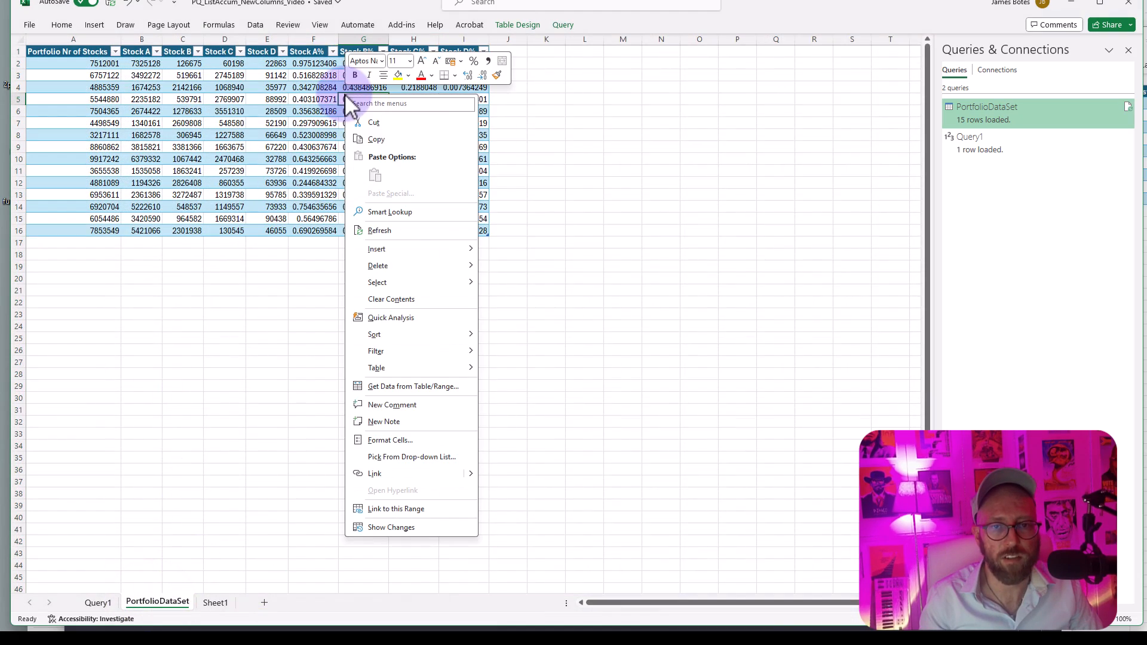
pyautogui.click(397, 233)
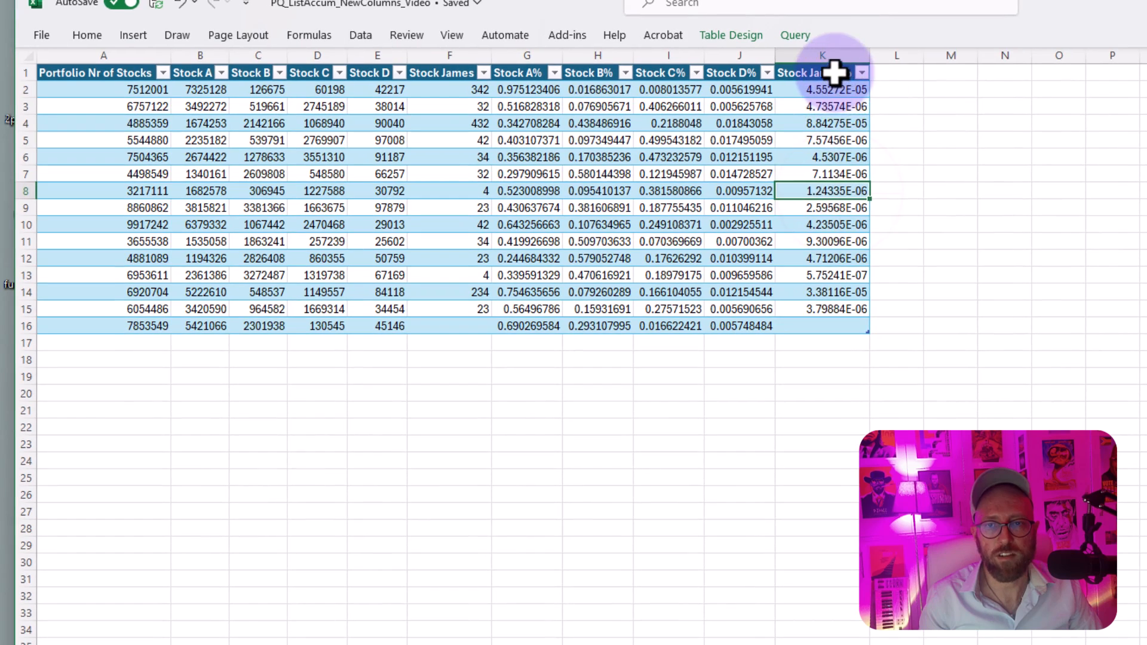
pyautogui.moveTo(590, 62); pyautogui.dragTo(590, 119)
pyautogui.moveTo(834, 169); pyautogui.dragTo(834, 328)
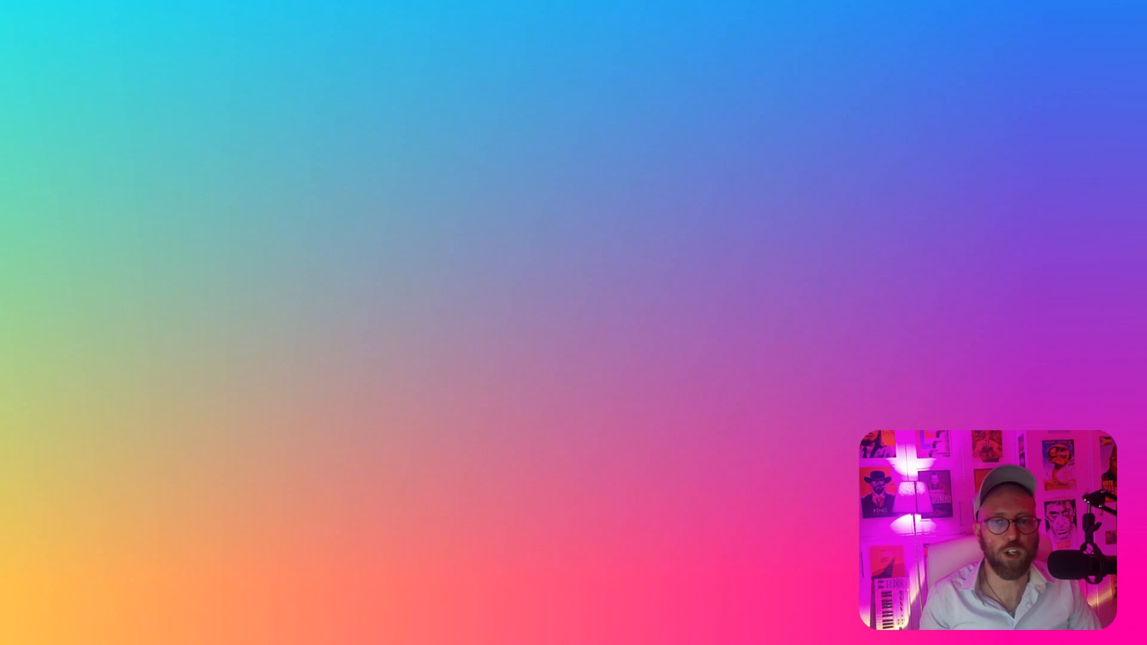